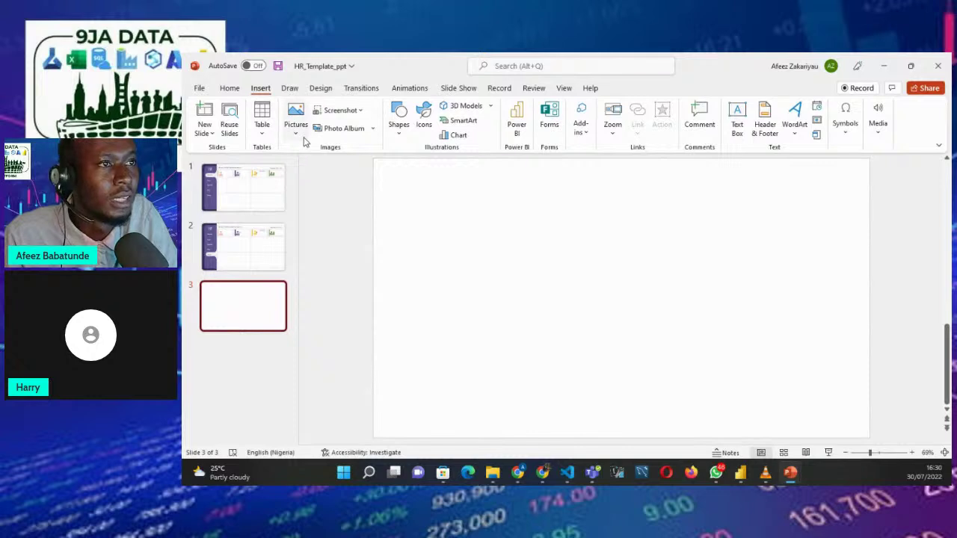
Draw a full-height rectangle along slide 3's left edge and widen it to about 5.35 cm.
left_click(397, 131)
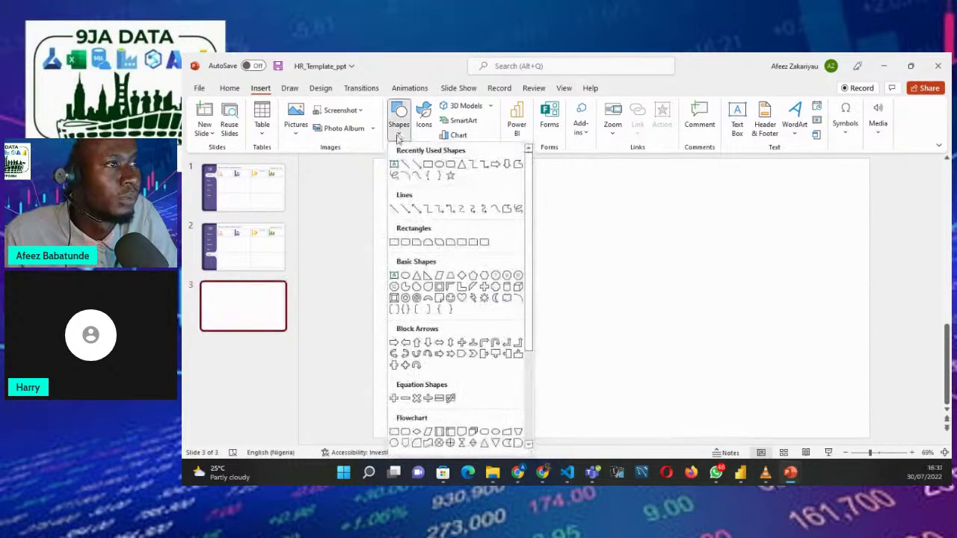
left_click(428, 164)
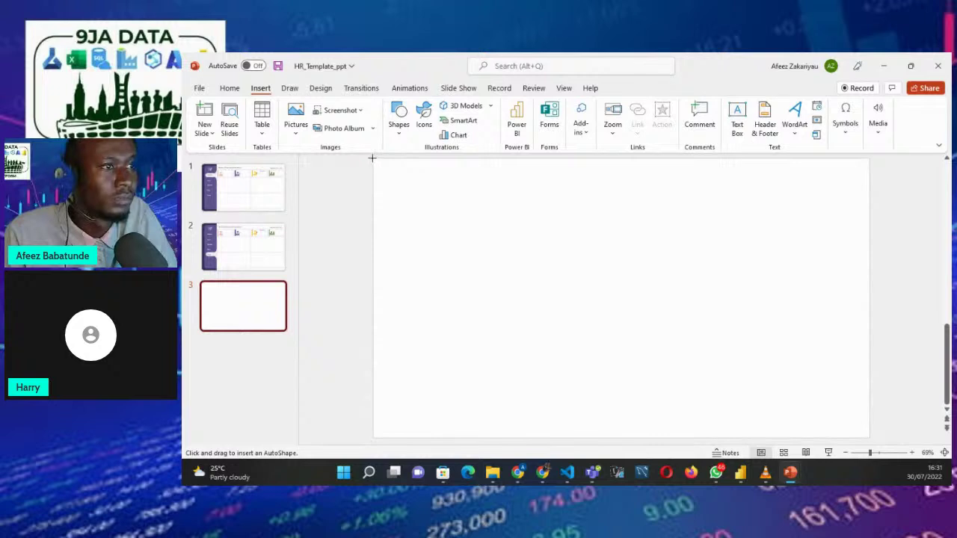
left_click_drag(371, 158, 432, 439)
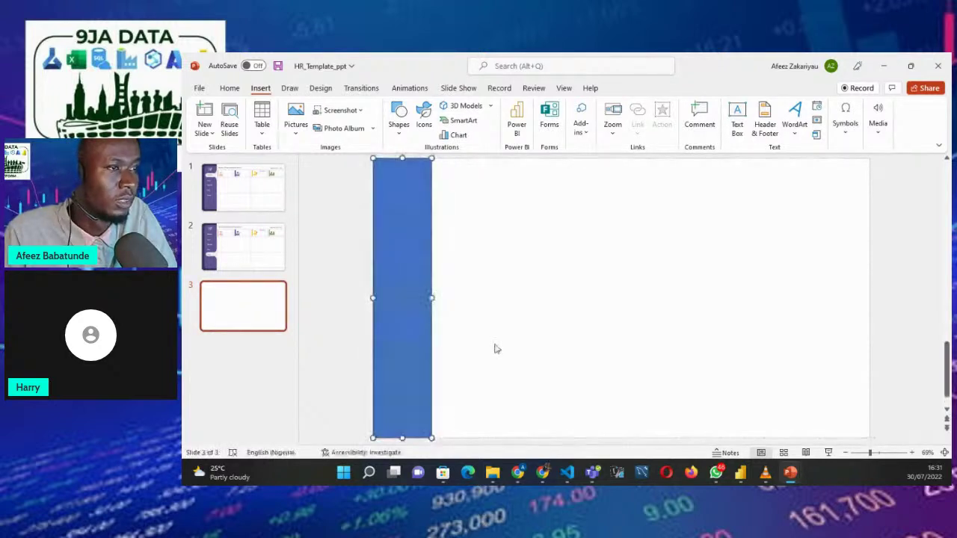
left_click(475, 194)
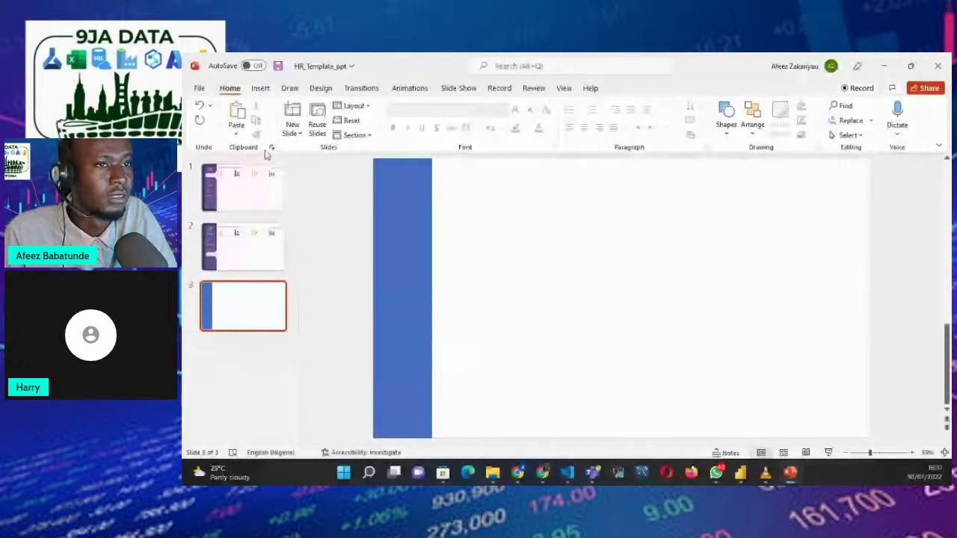
left_click(407, 227)
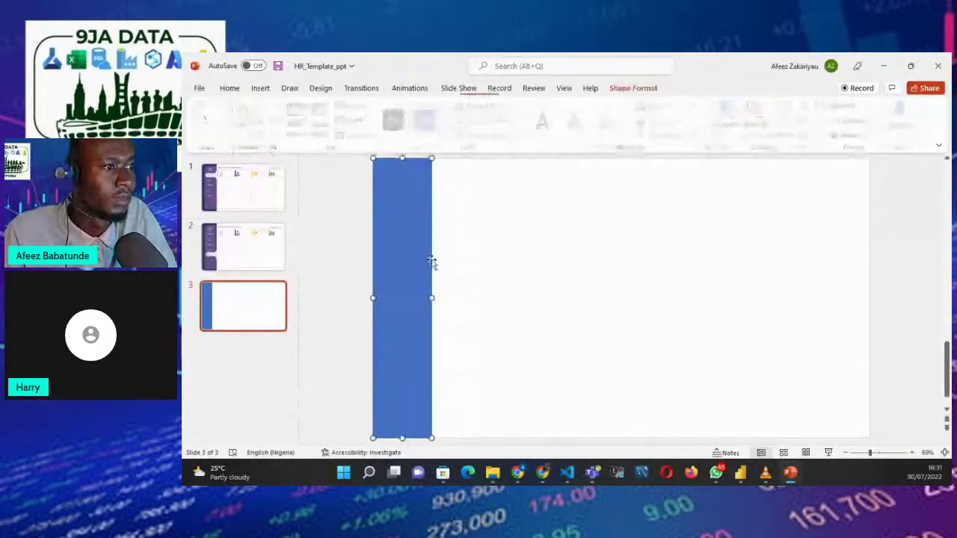
left_click_drag(432, 298, 451, 300)
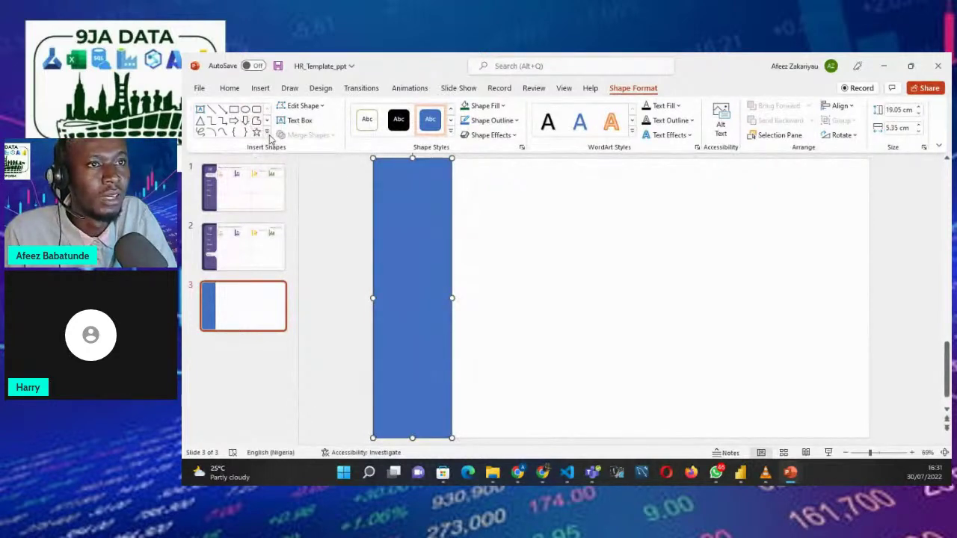
Draw a rectangle with same-side rounded corners, about 21.82 by 3.54 cm, and rotate it upright with the rounded corners facing left.
left_click(267, 133)
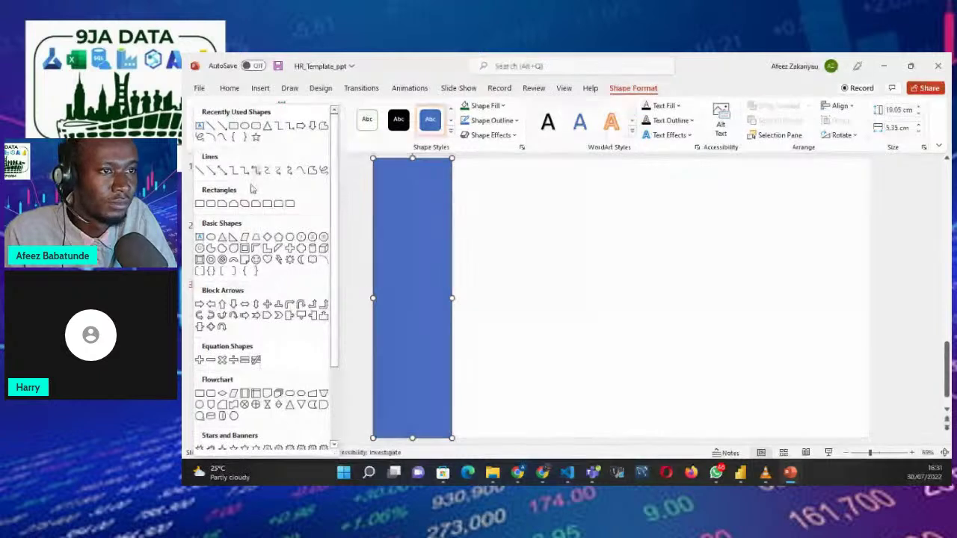
left_click(279, 204)
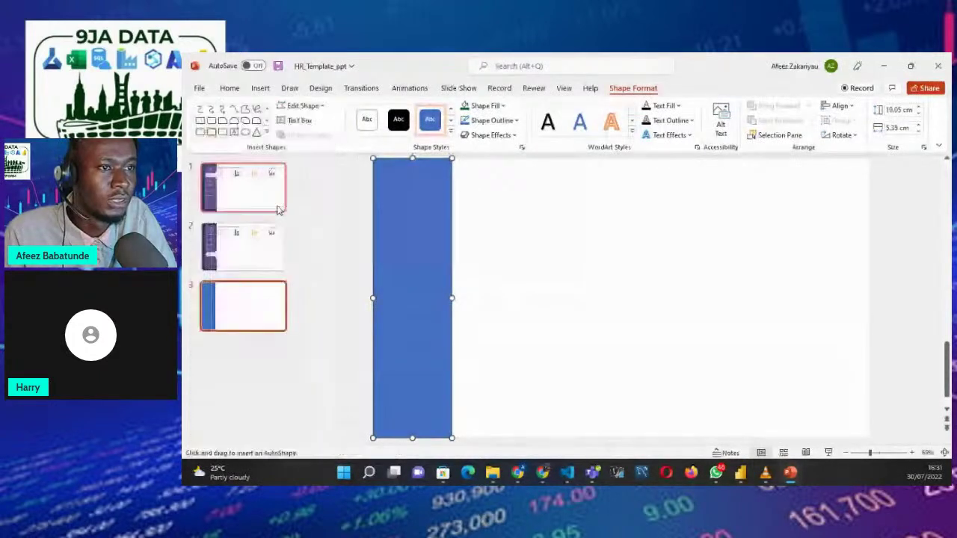
left_click_drag(402, 162, 722, 218)
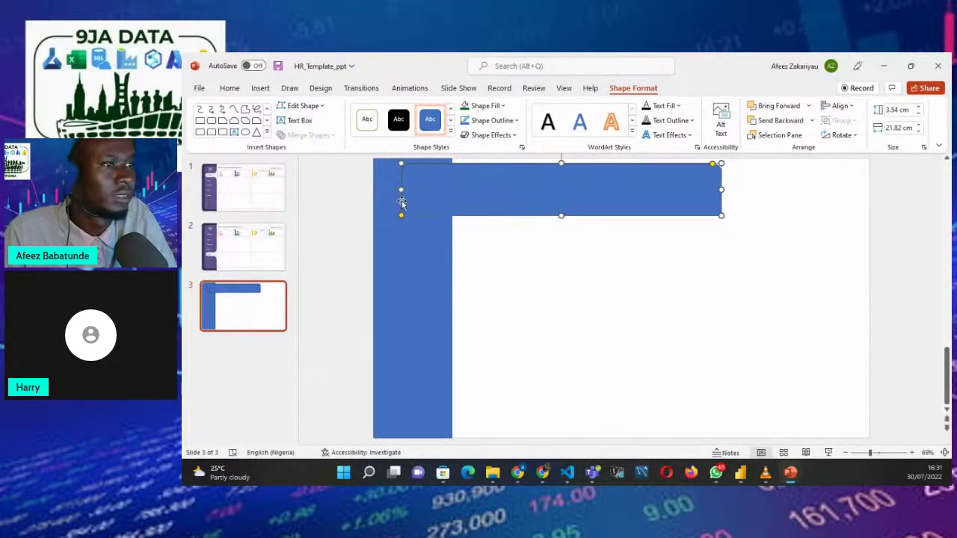
left_click_drag(456, 192, 495, 286)
left_click_drag(602, 239, 526, 286)
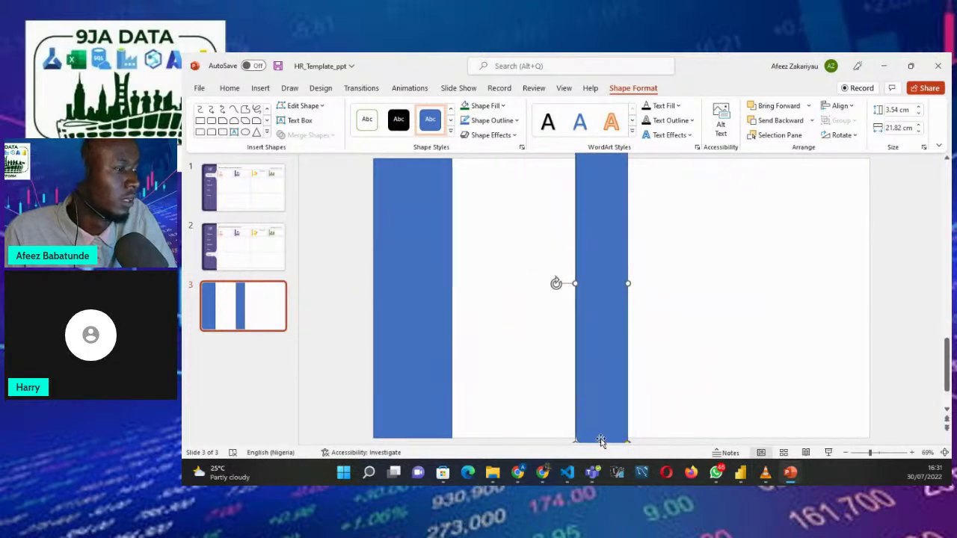
Shorten the upright rounded shape to about 17.3 cm, fit it inside the blue sidebar, and fill it with a lighter blue theme colour.
left_click_drag(601, 439, 612, 378)
left_click_drag(593, 312, 434, 327)
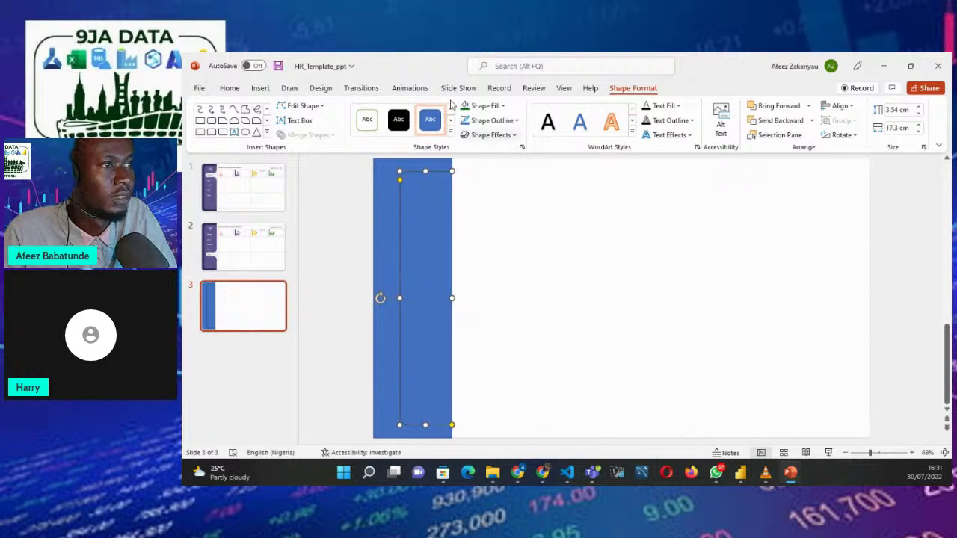
left_click(503, 106)
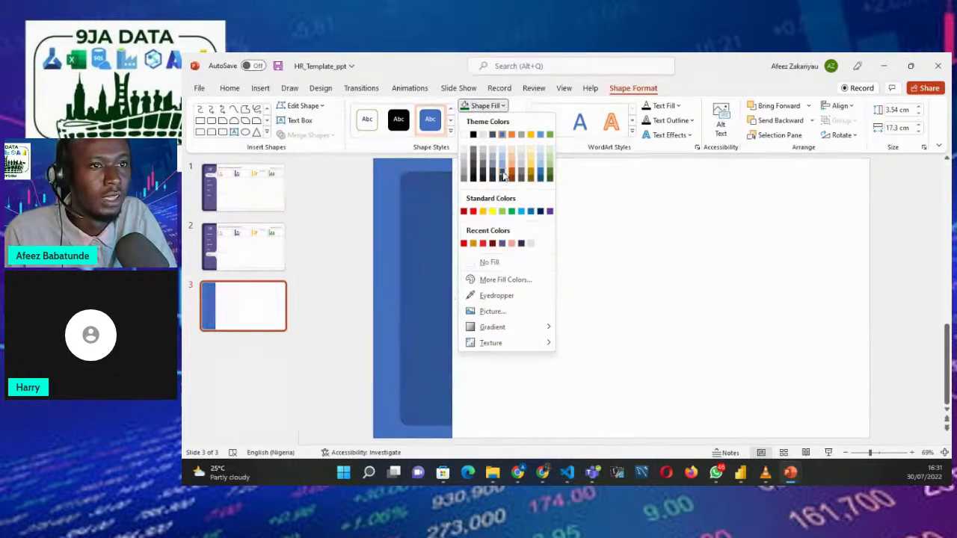
left_click(502, 162)
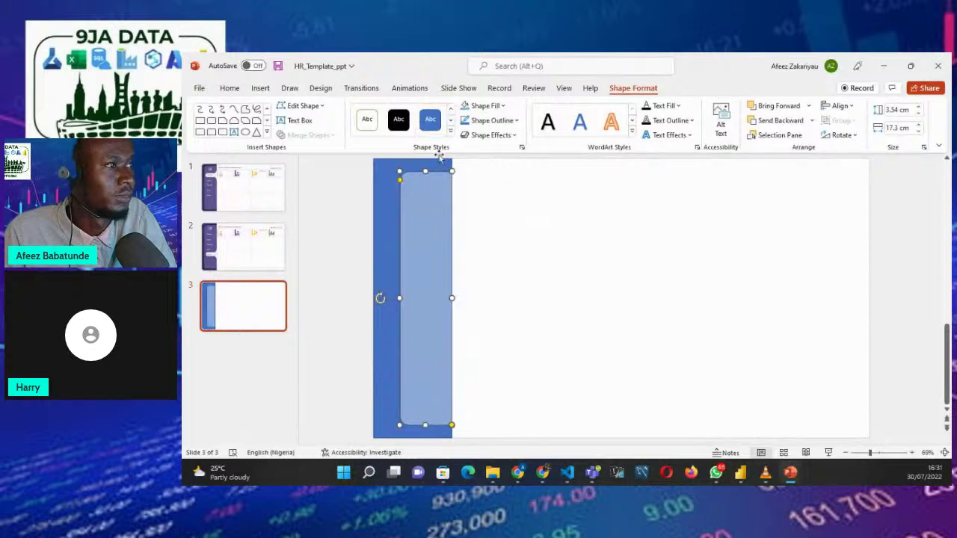
Narrow the blue sidebar and align the light blue panel flush with its right edge, leaving a thin blue margin around the panel.
mouse_move(390, 225)
left_mouse_down()
mouse_move(436, 295)
mouse_move(412, 241)
mouse_move(382, 234)
left_mouse_up()
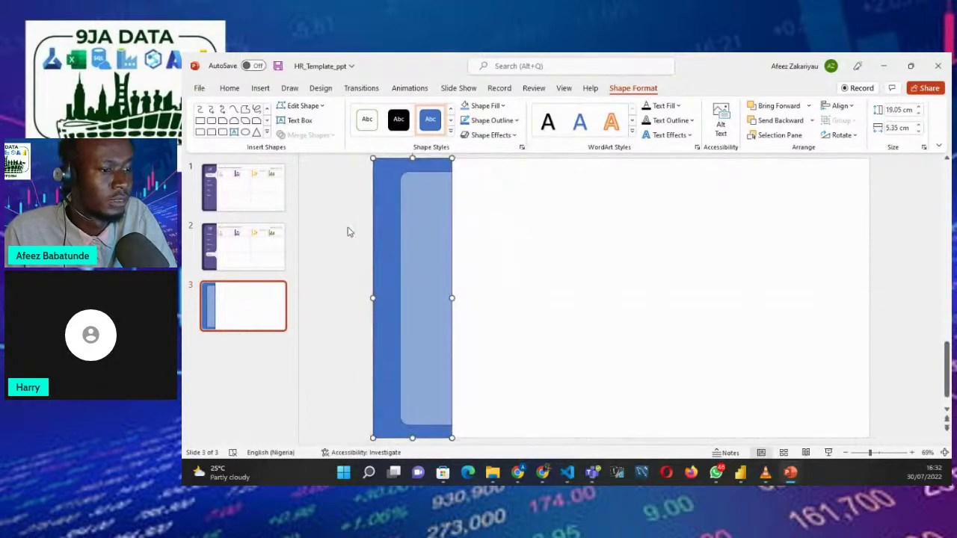
left_click_drag(451, 297, 431, 291)
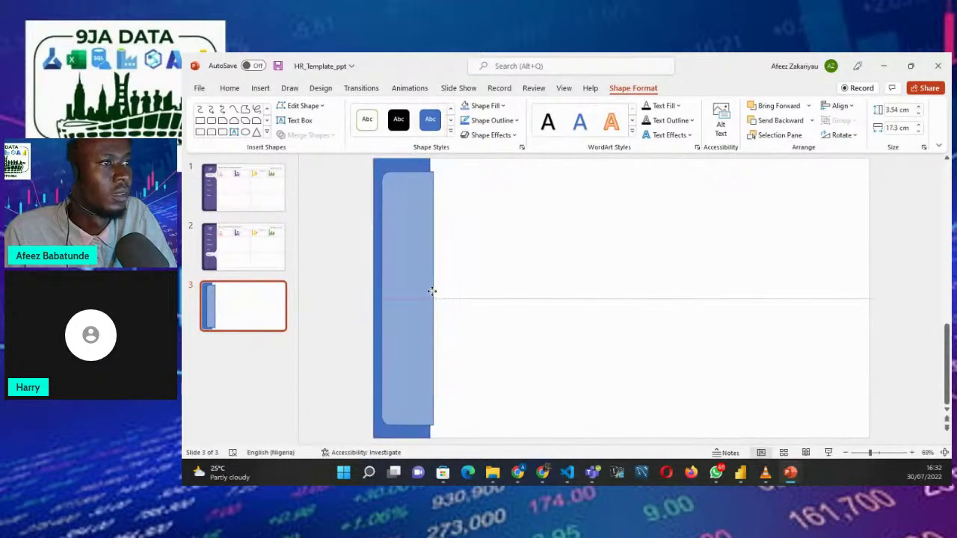
left_click(426, 291)
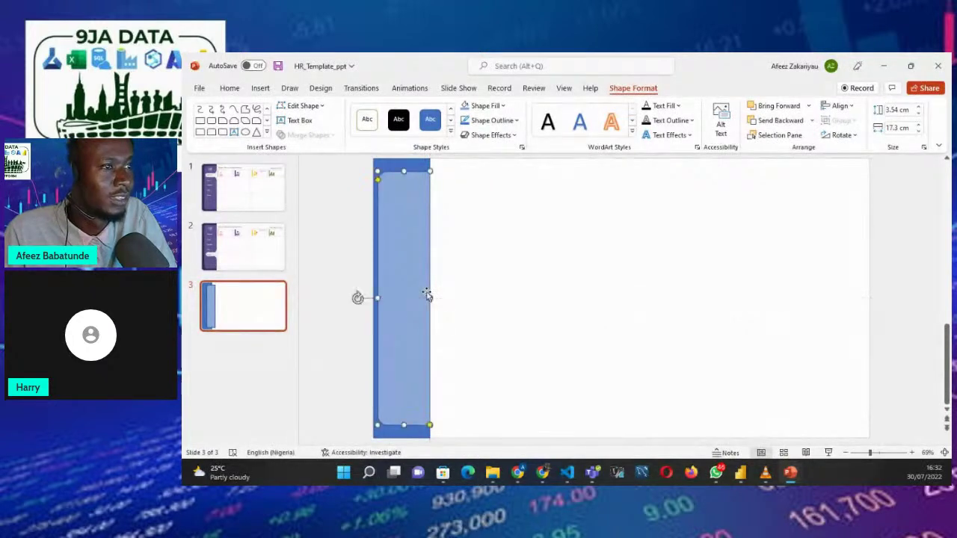
left_click(397, 435)
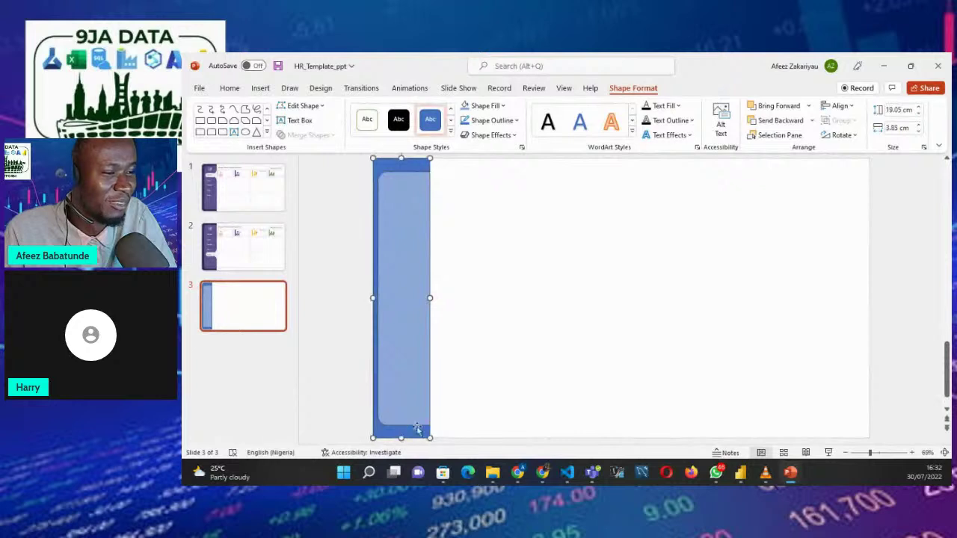
mouse_move(430, 299)
left_mouse_down()
mouse_move(437, 305)
mouse_move(423, 304)
left_mouse_up()
left_click(413, 305)
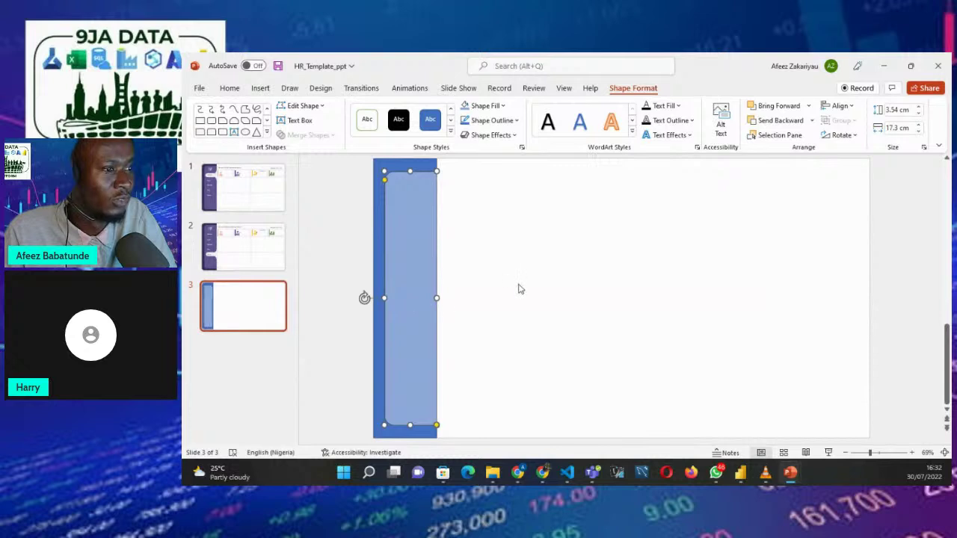
left_click(516, 286)
Draw a rounded rectangle about 10.35 by 6.12 cm on slide 3, just beside the sidebar.
left_click(248, 176)
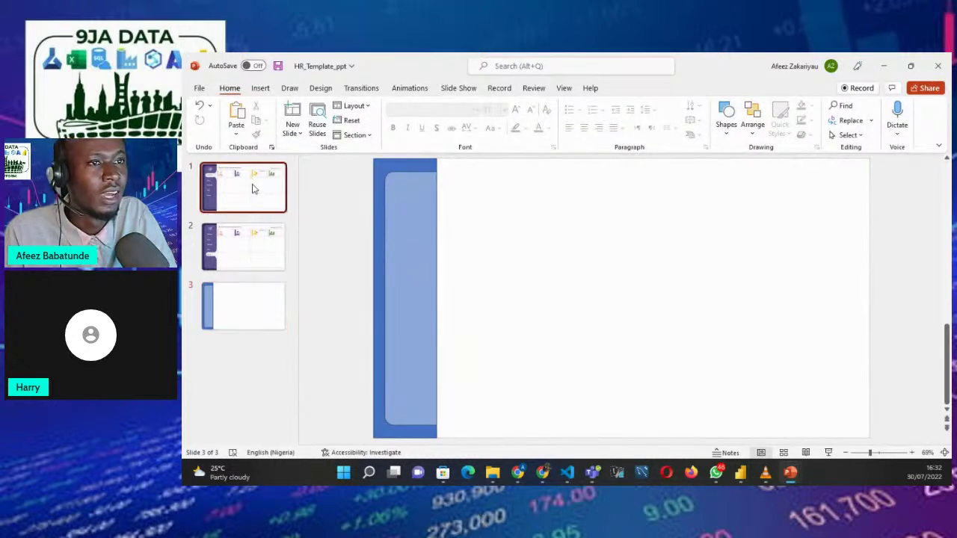
left_click(219, 310)
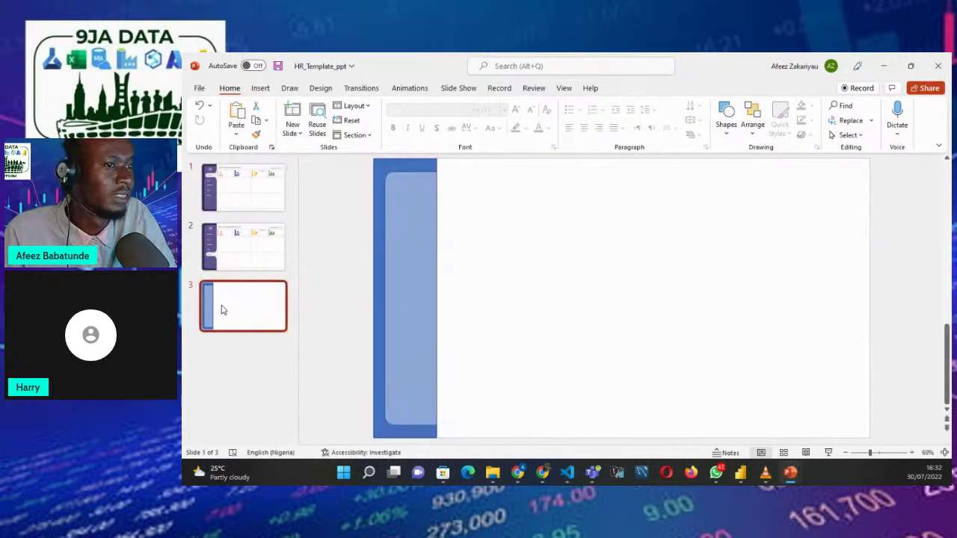
left_click(260, 87)
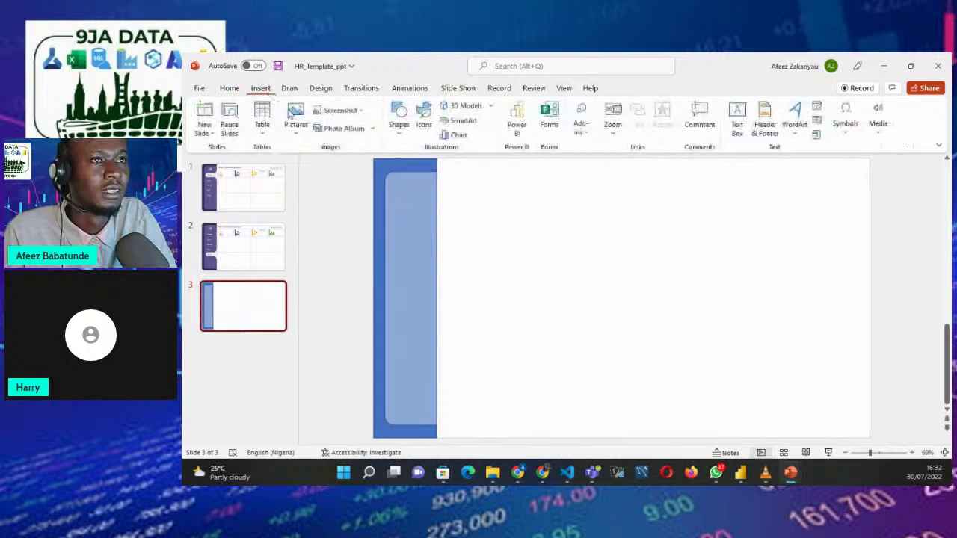
left_click(398, 119)
left_click(462, 164)
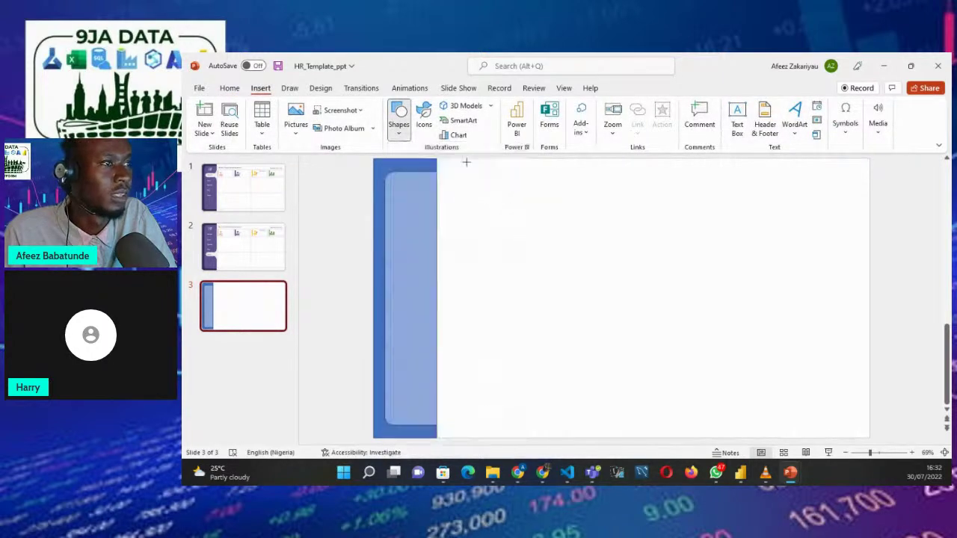
left_click_drag(447, 216, 598, 305)
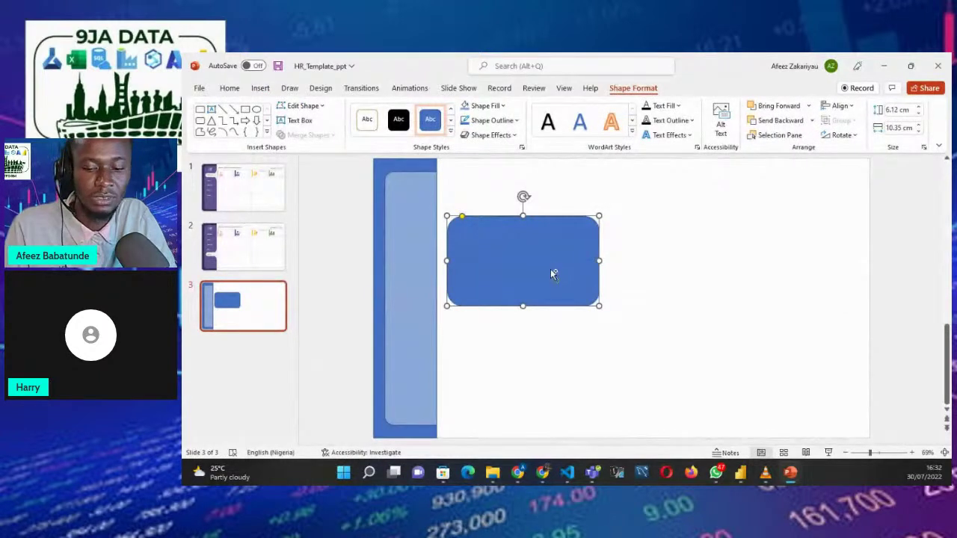
Duplicate the rounded rectangle beside the original and enlarge the two cards to about 13.26 by 7.1 cm and 12.26 by 7.1 cm.
key("ctrl+c")
key("ctrl+v")
left_click_drag(550, 269, 795, 252)
mouse_move(531, 260)
left_mouse_down()
mouse_move(559, 256)
mouse_move(540, 249)
left_mouse_up()
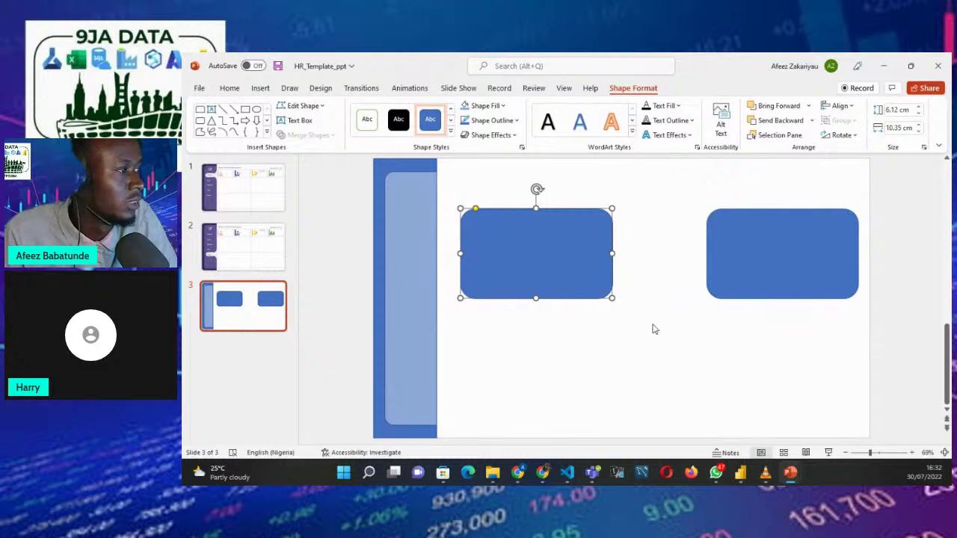
left_click_drag(612, 299, 678, 313)
left_click(759, 279)
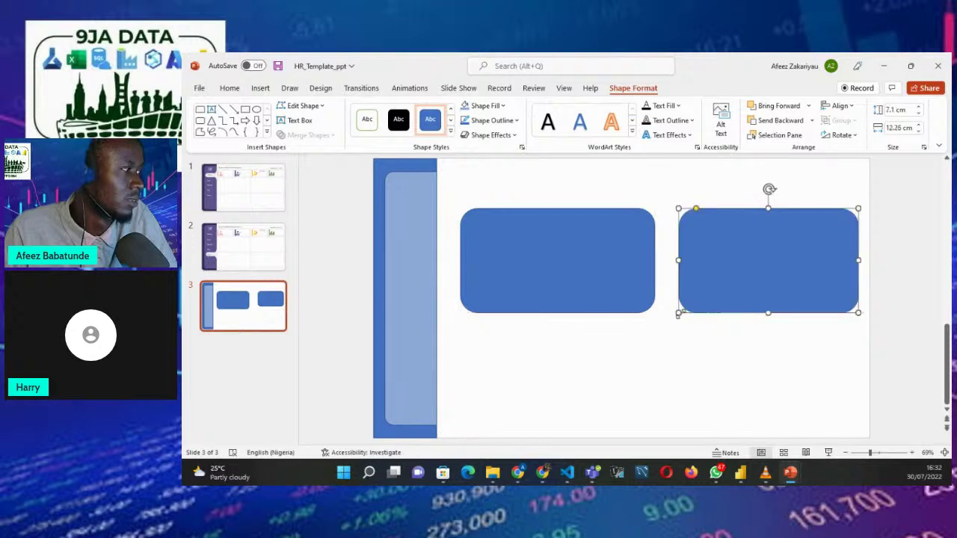
left_click(591, 254)
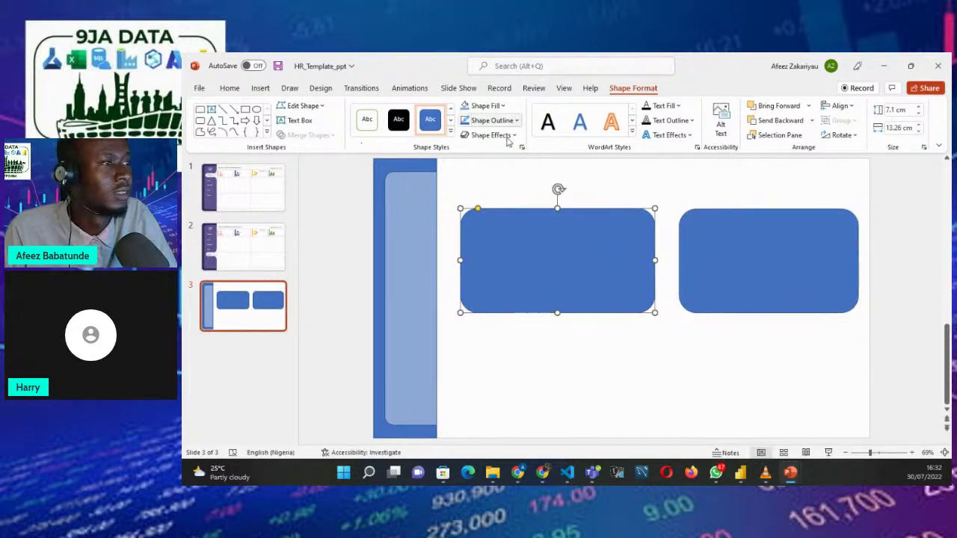
left_click(478, 171)
left_click(381, 171)
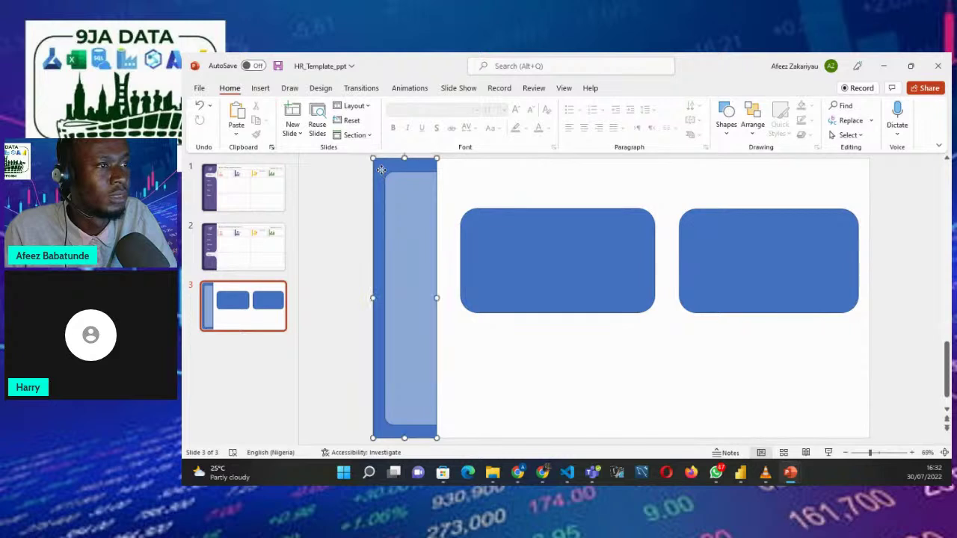
left_click(456, 170)
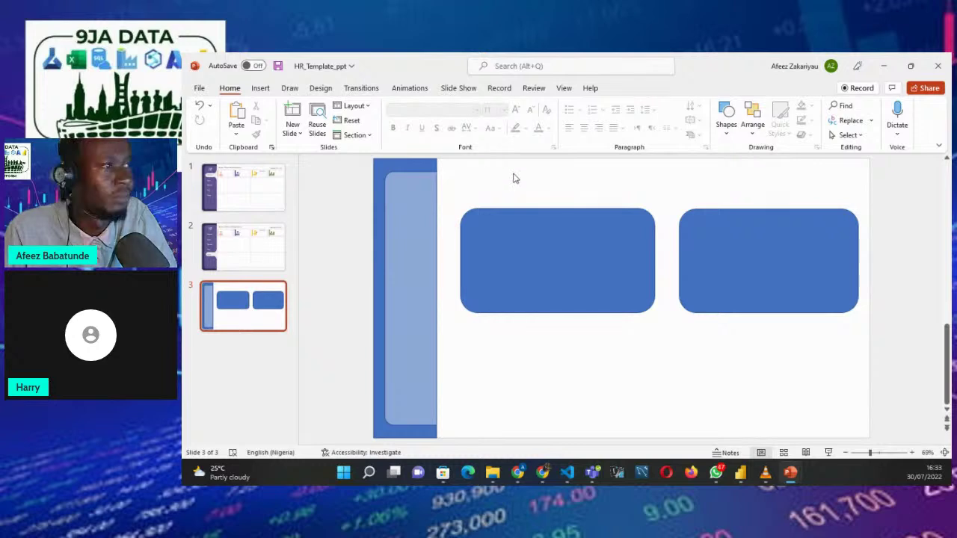
Set the background of slide 3 to a solid light grey fill.
right_click(483, 166)
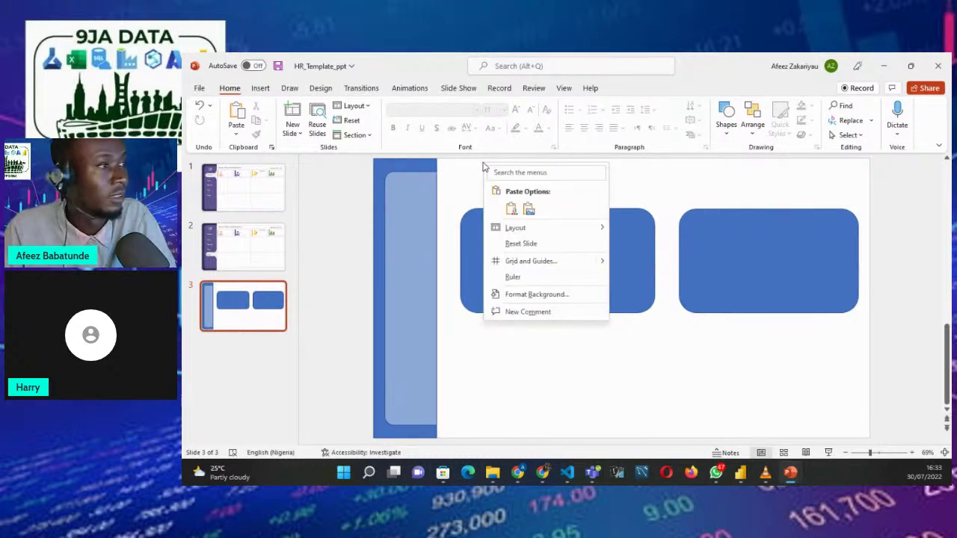
left_click(527, 295)
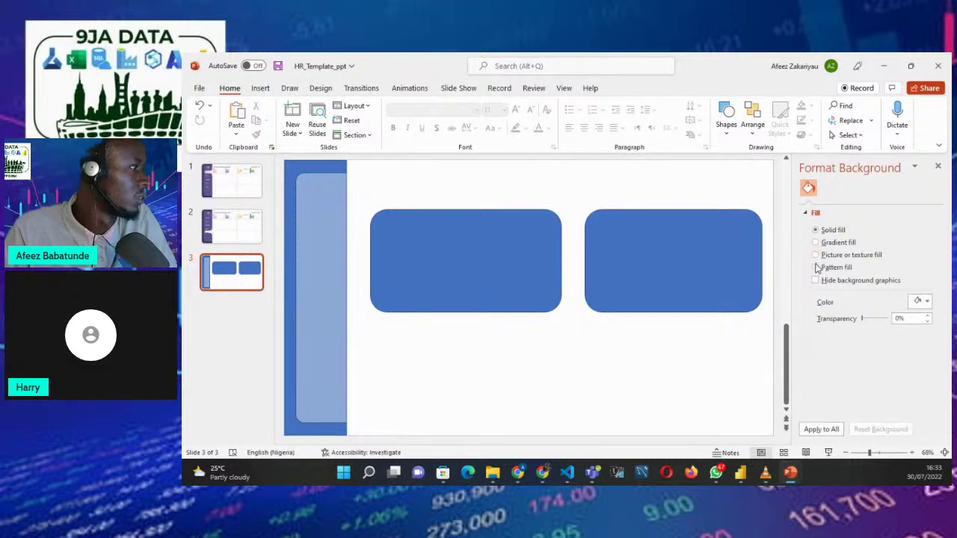
left_click(925, 302)
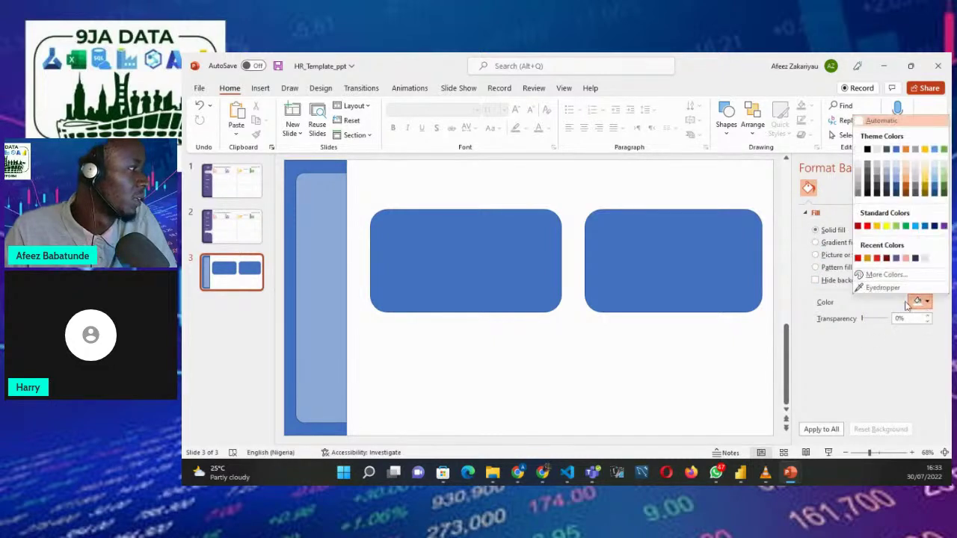
left_click(858, 176)
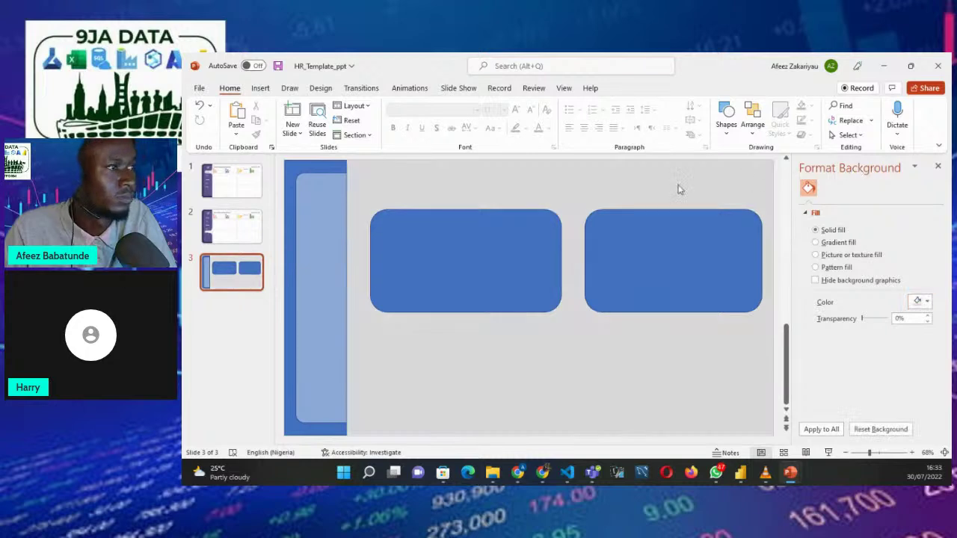
Draw a thin blue rectangle as a header bar above the two cards, spanning the area beside the sidebar near the slide's upper edge.
left_click(261, 89)
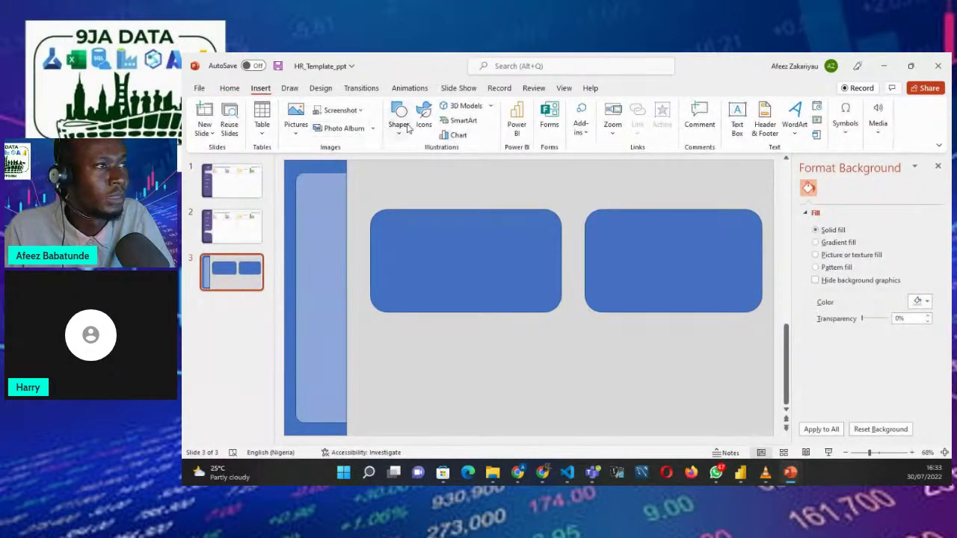
left_click(399, 123)
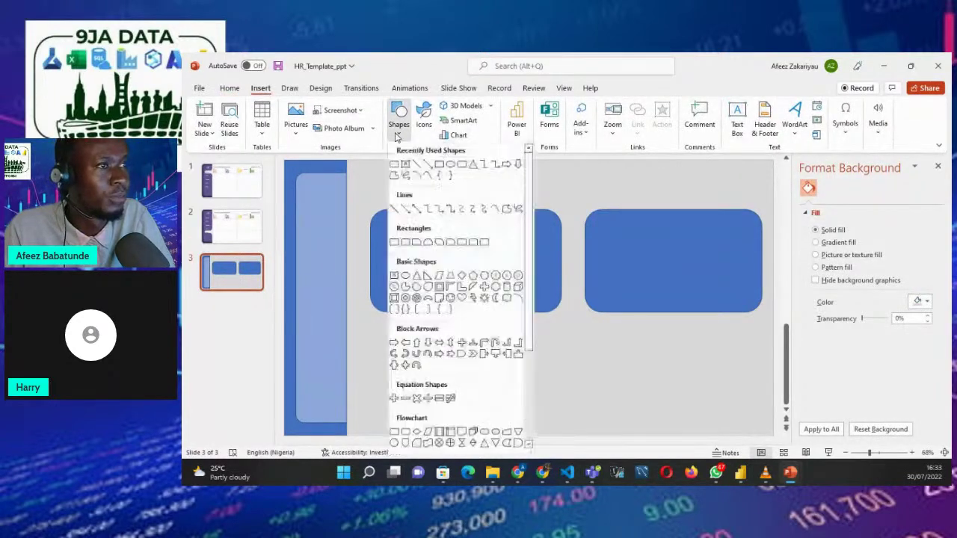
left_click(439, 165)
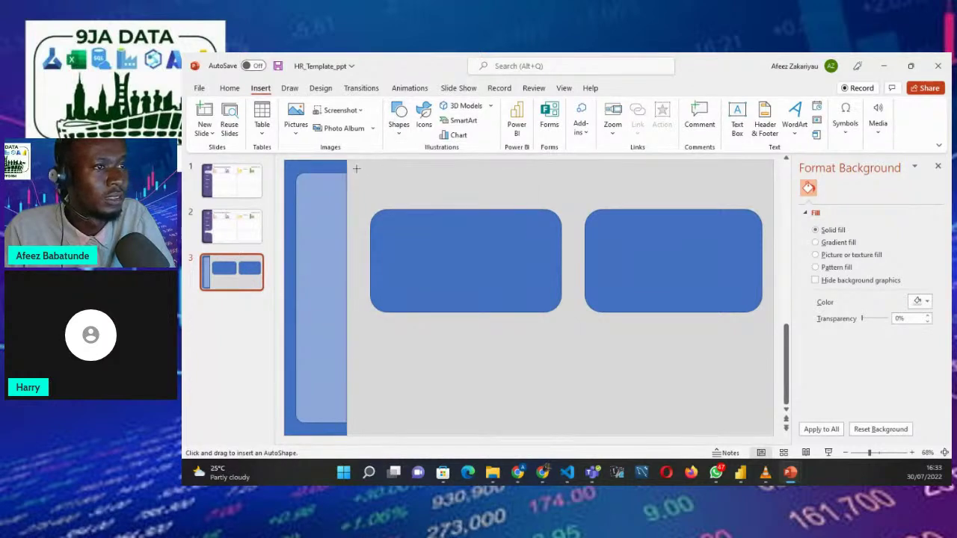
left_click_drag(371, 175, 765, 180)
left_click_drag(519, 179, 521, 167)
Stretch the light blue sidebar panel upward so its top edge lines up with the top of the header bar.
left_click(312, 188)
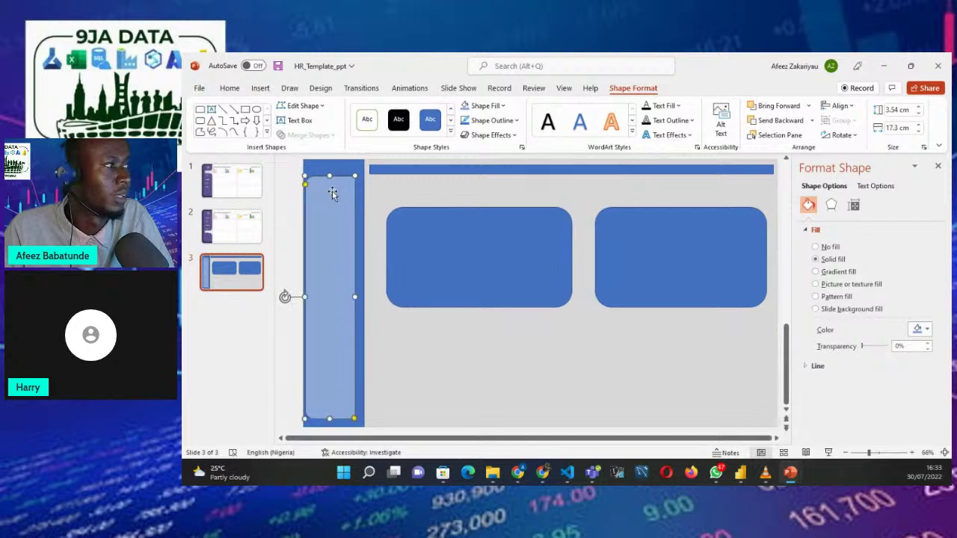
left_click_drag(348, 202, 346, 204)
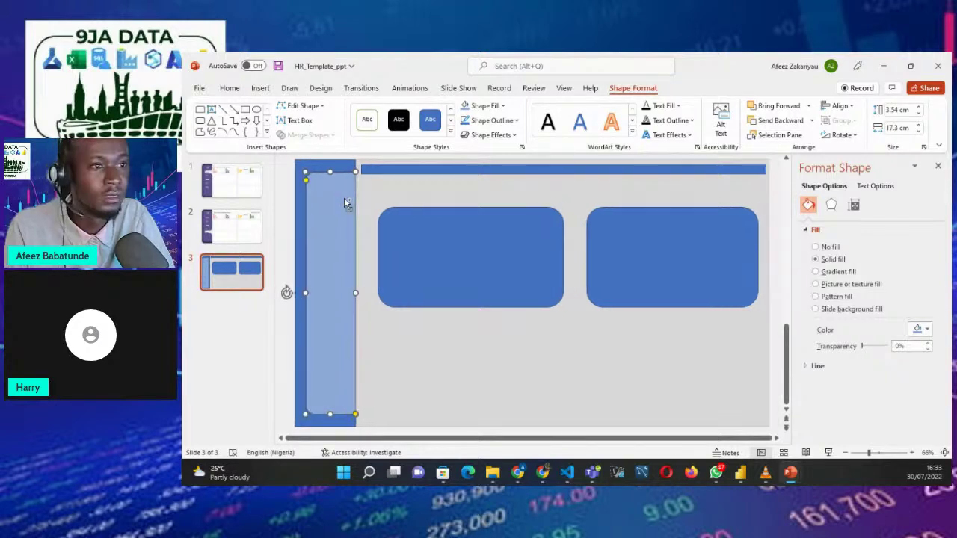
left_click_drag(329, 170, 330, 165)
left_click(367, 188)
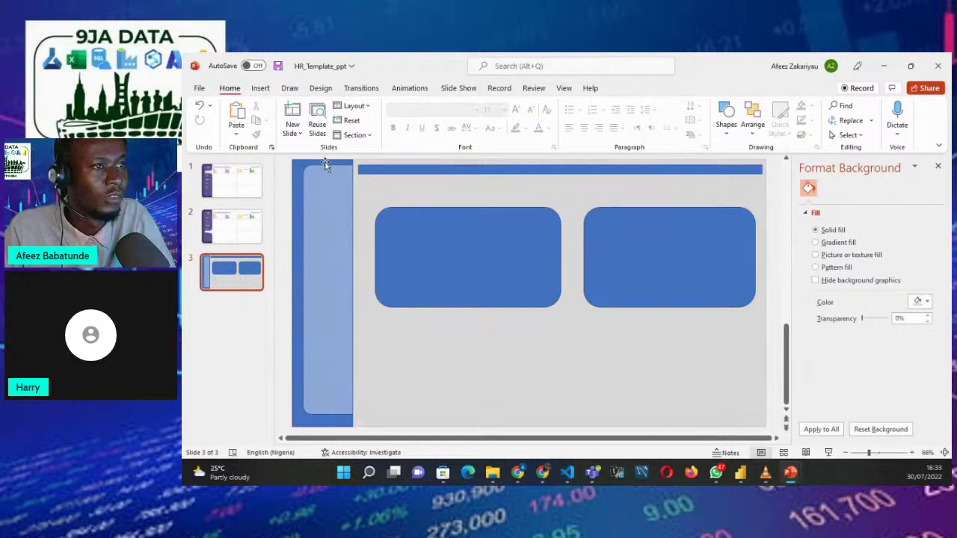
Check slide 2 for reference, then duplicate slide 3's light blue sidebar panel and stretch the copy over the whole content area.
left_click(231, 227)
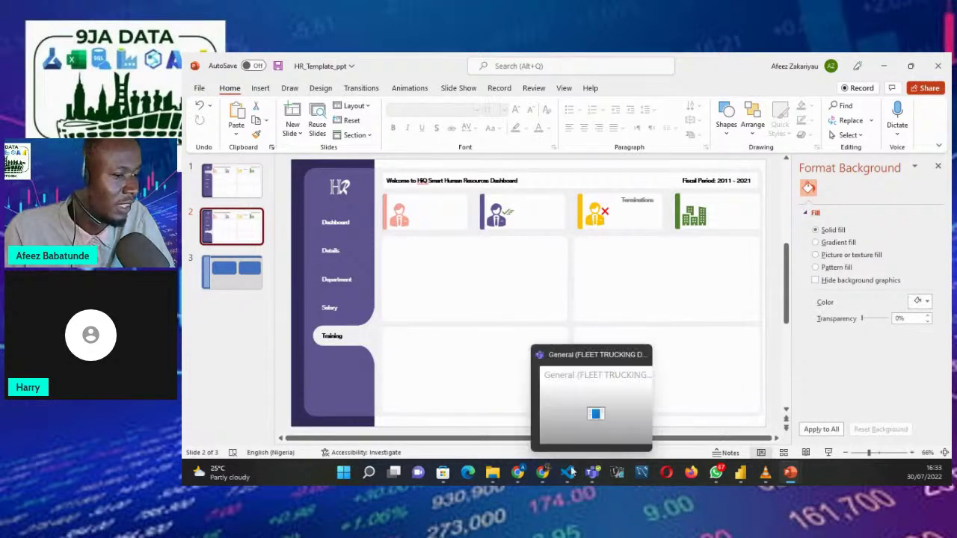
key("Page_Down")
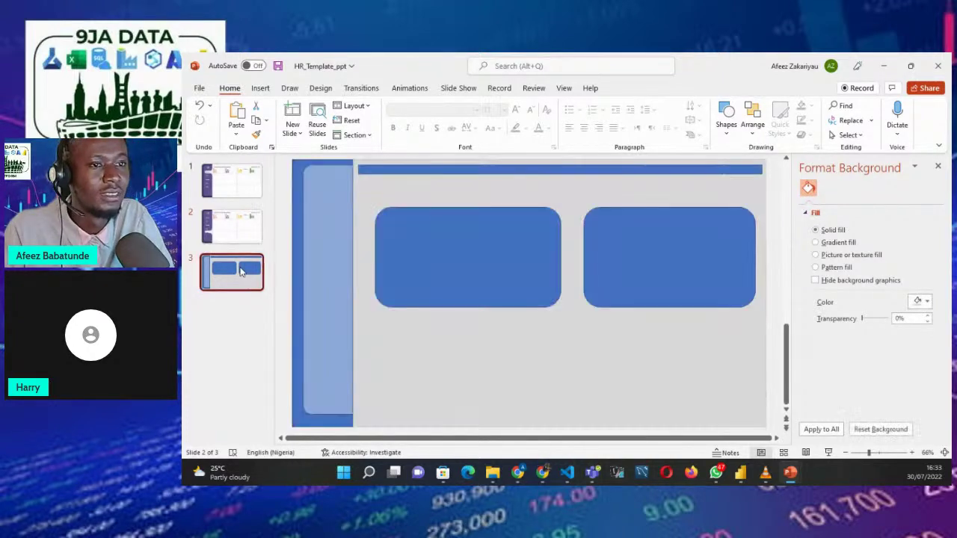
left_click(330, 239)
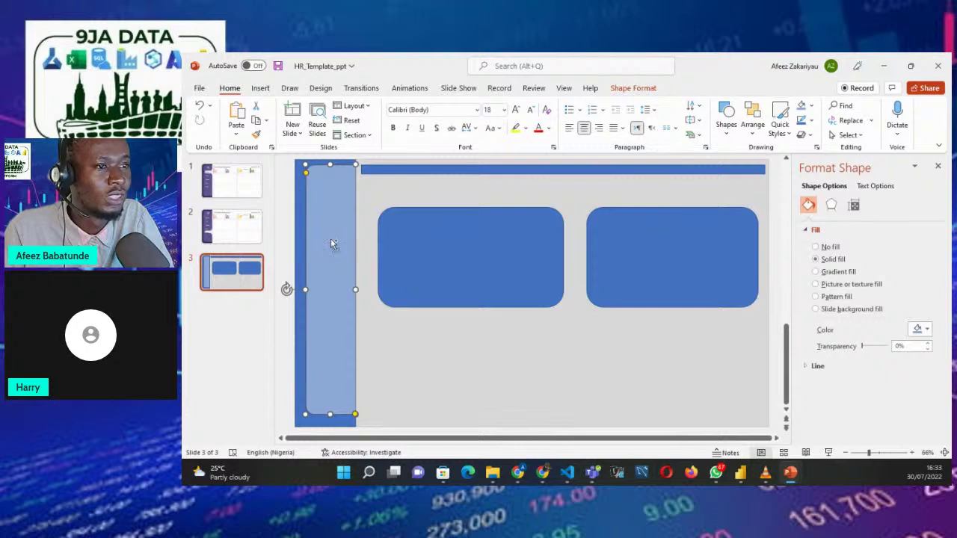
key("ctrl+c")
key("ctrl+v")
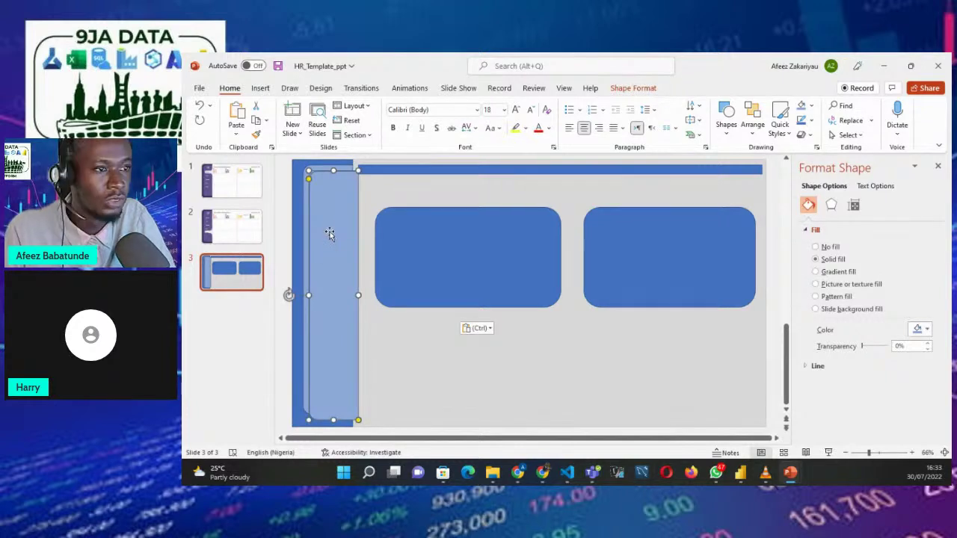
left_click_drag(307, 294, 753, 327)
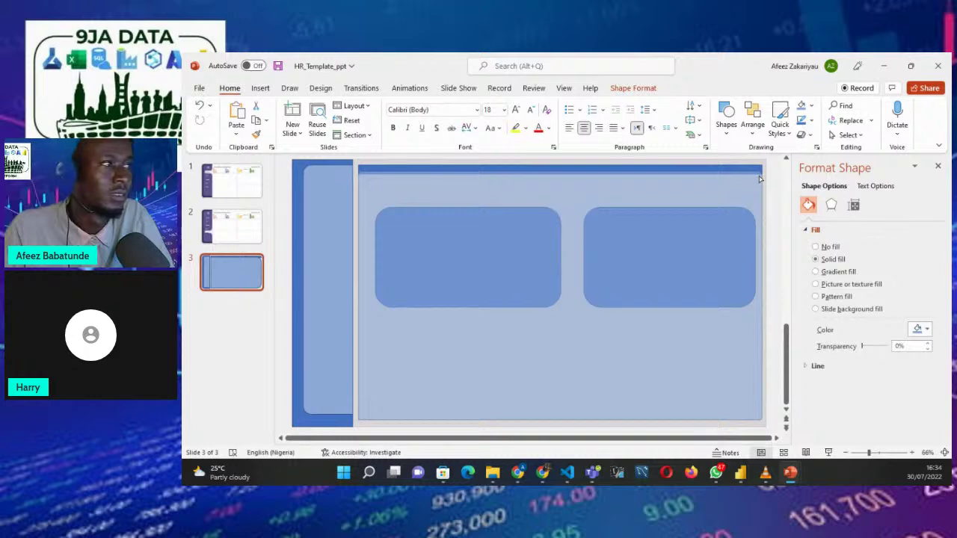
Reduce the corner rounding of the large light blue panel and send it behind the cards and header bar.
left_click_drag(760, 179, 757, 178)
left_click_drag(652, 223, 658, 217)
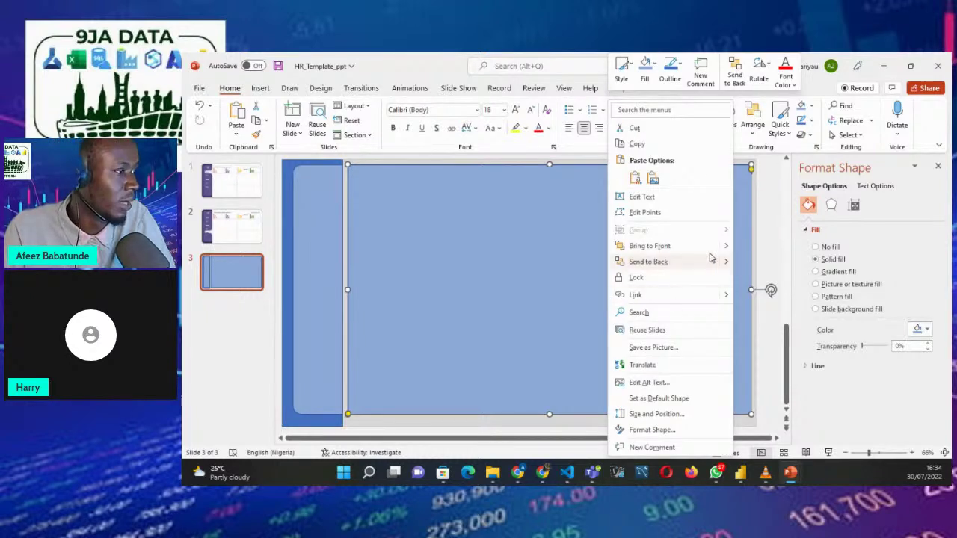
left_click(675, 262)
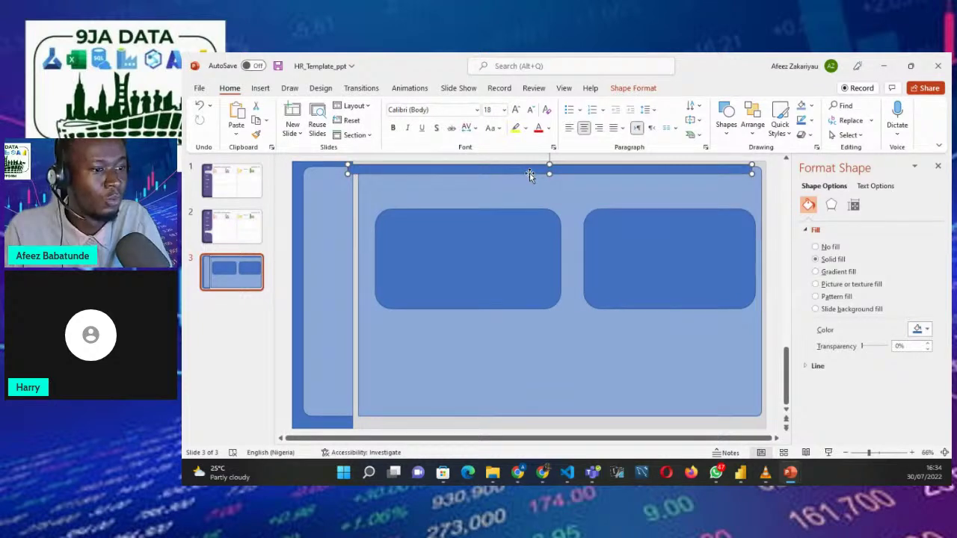
Nudge the header bar down inside the large panel and right until its ends line up with the panel's sides.
key("Down")
key("Down")
key("Down")
key("Down")
key("Down")
key("Down")
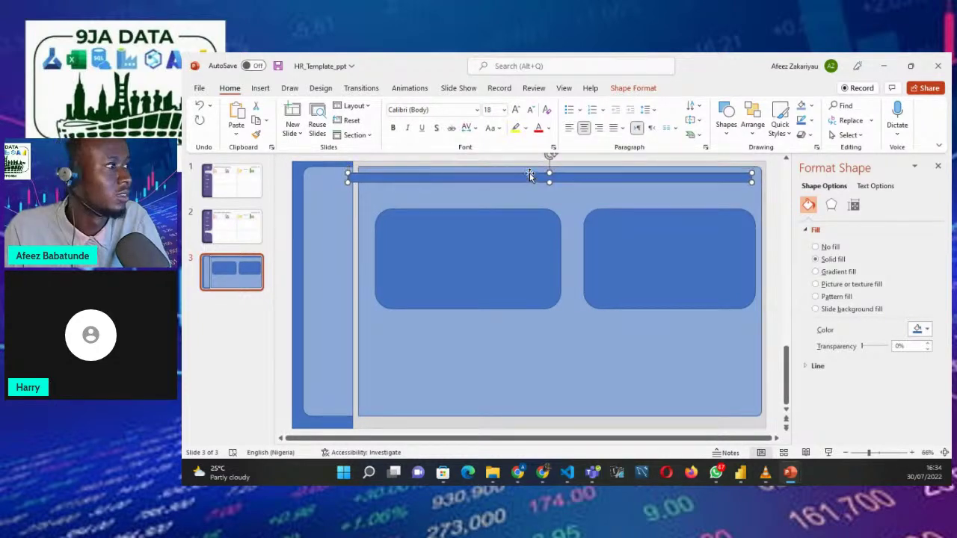
key("Right")
key("Right")
key("Right")
key("Right")
key("Right")
key("Right")
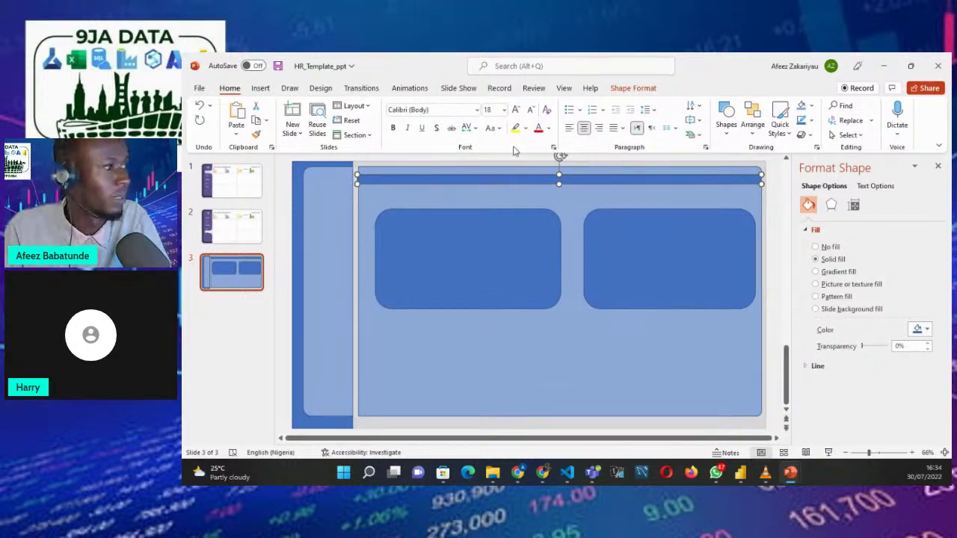
Nudge the large light blue panel left so its sides line up with the header bar.
left_click(375, 377)
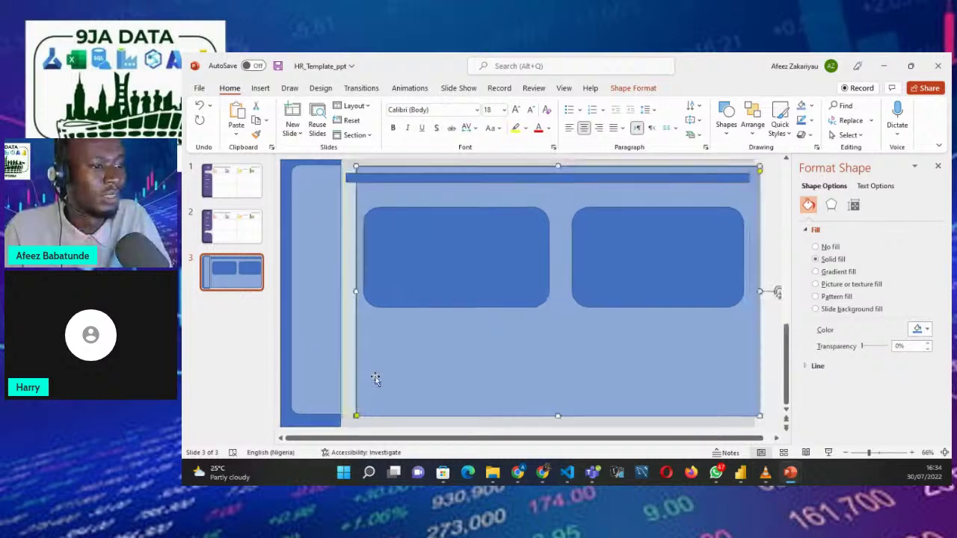
key("Left")
key("Left")
key("Left")
key("Left")
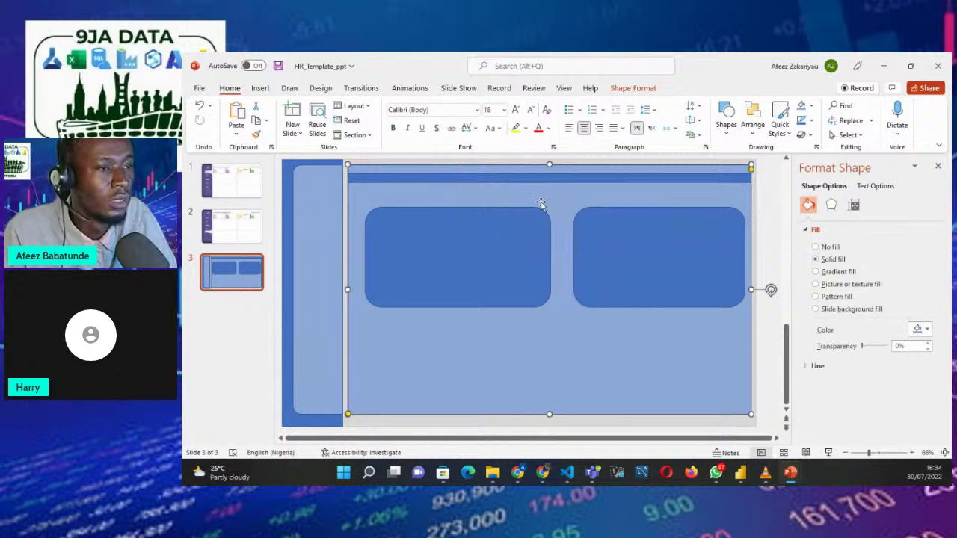
Fill the large content panel with a solid light grey theme color.
left_click(924, 332)
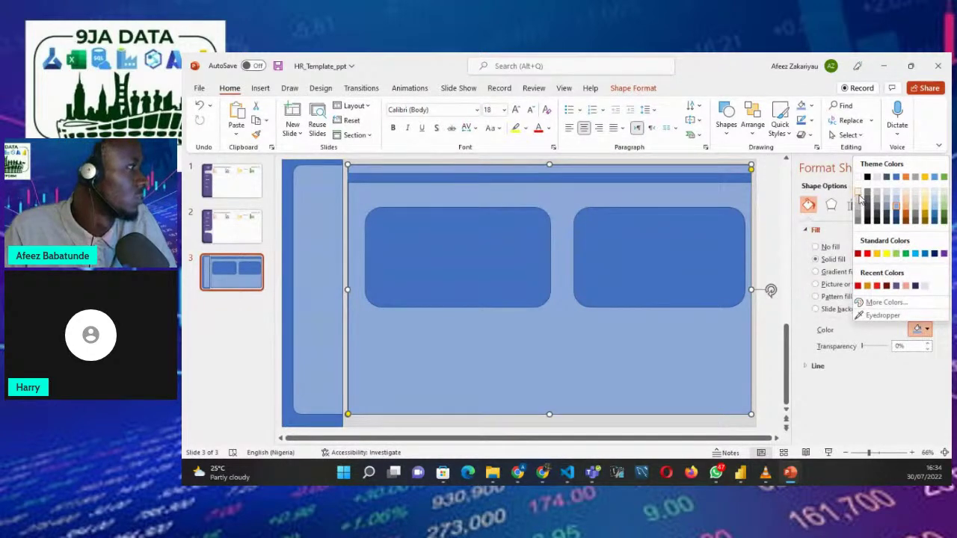
left_click(858, 196)
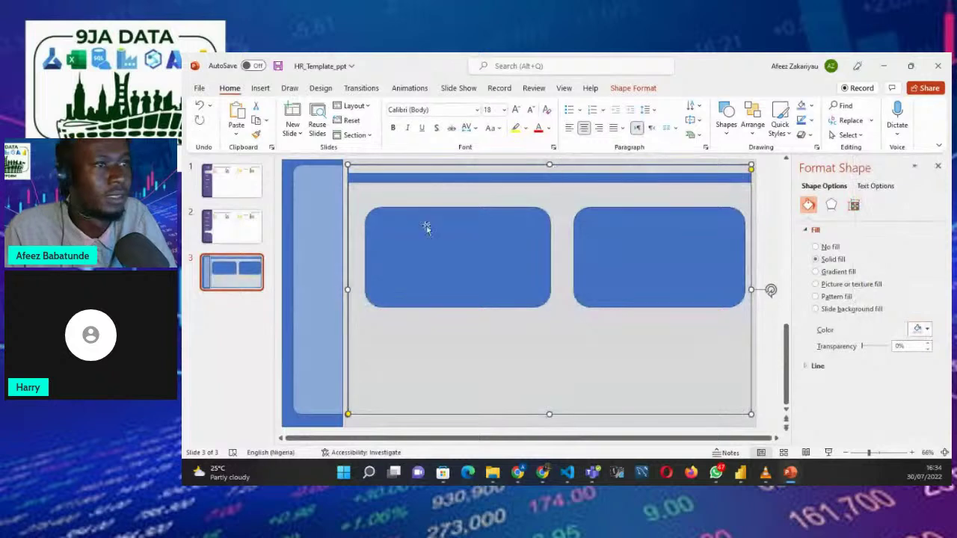
left_click(411, 426)
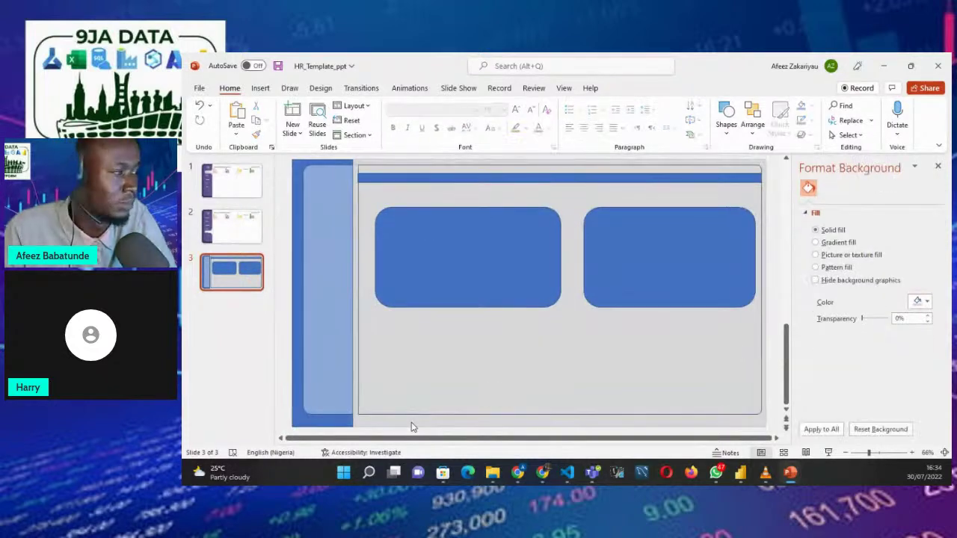
left_click(921, 300)
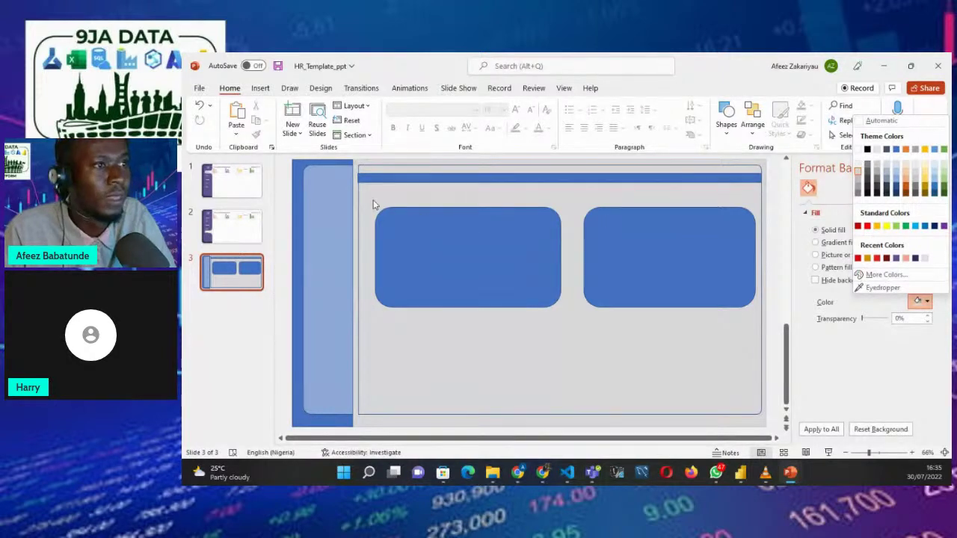
left_click(516, 197)
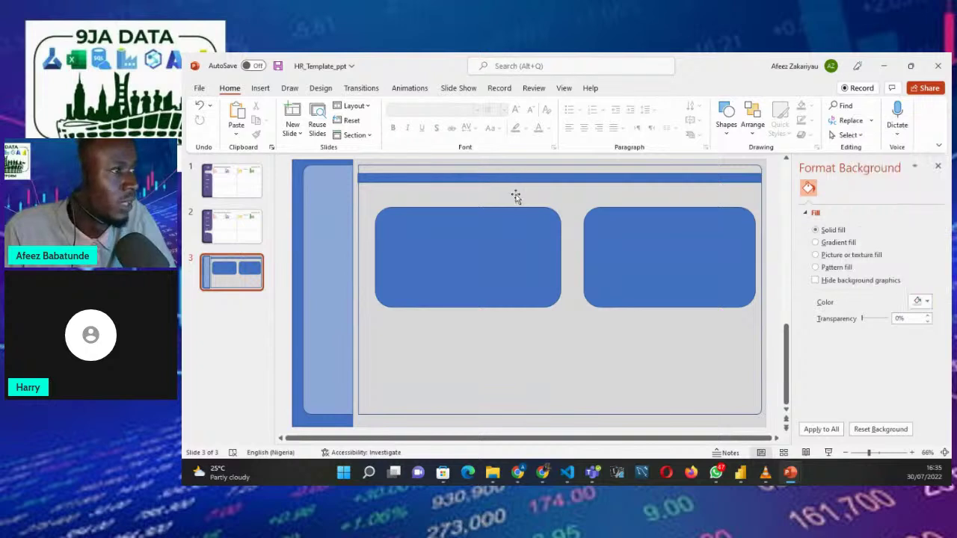
Remove the outline from the large grey content panel.
left_click(384, 410)
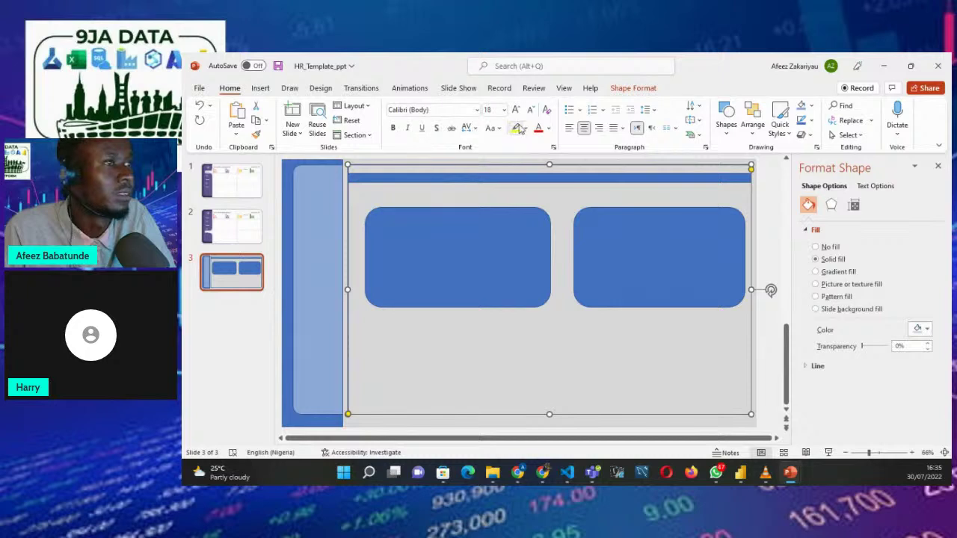
left_click(637, 89)
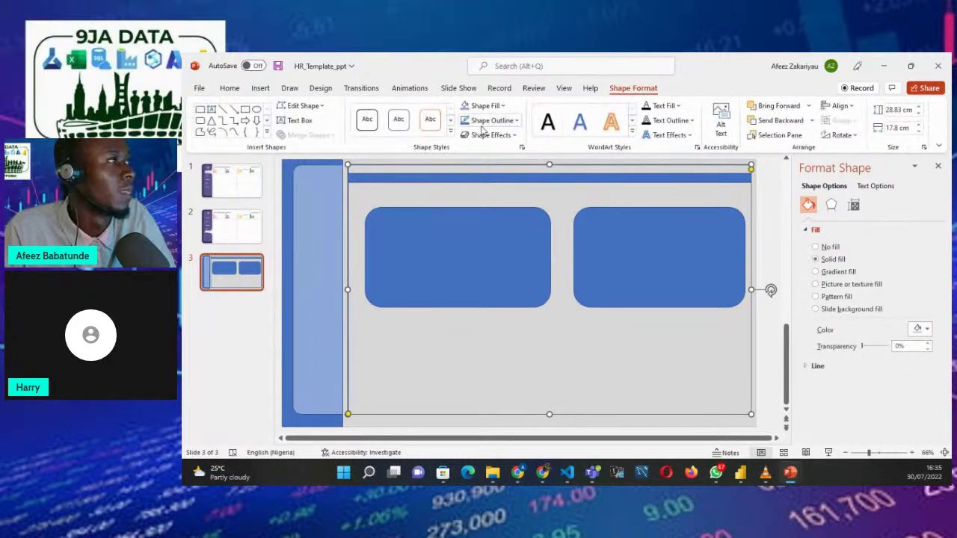
left_click(503, 125)
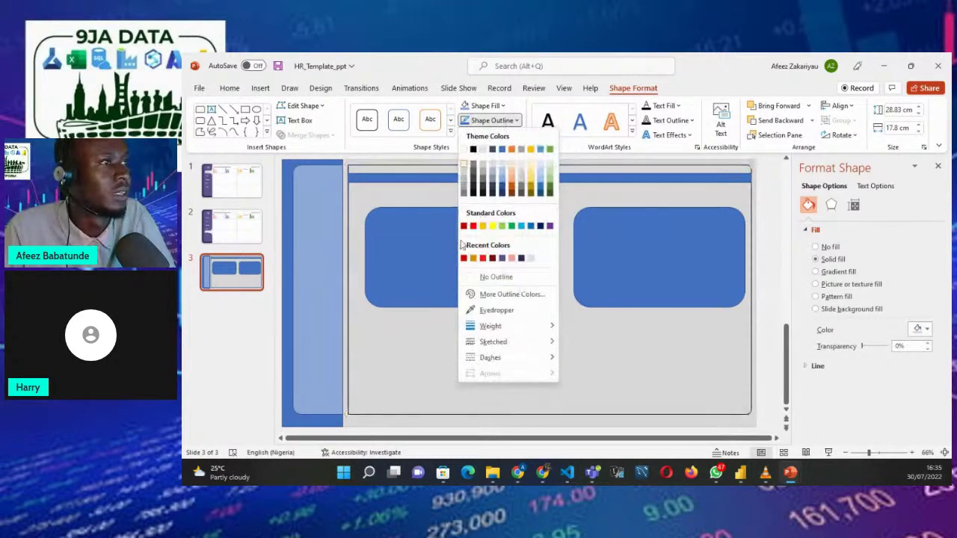
left_click(494, 277)
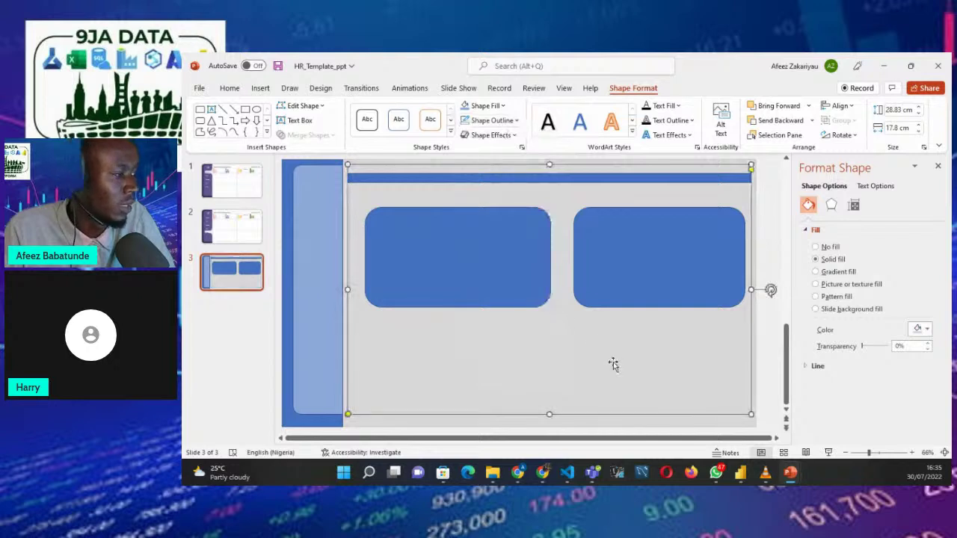
Set the background of slide 3 to solid white.
left_click(667, 422)
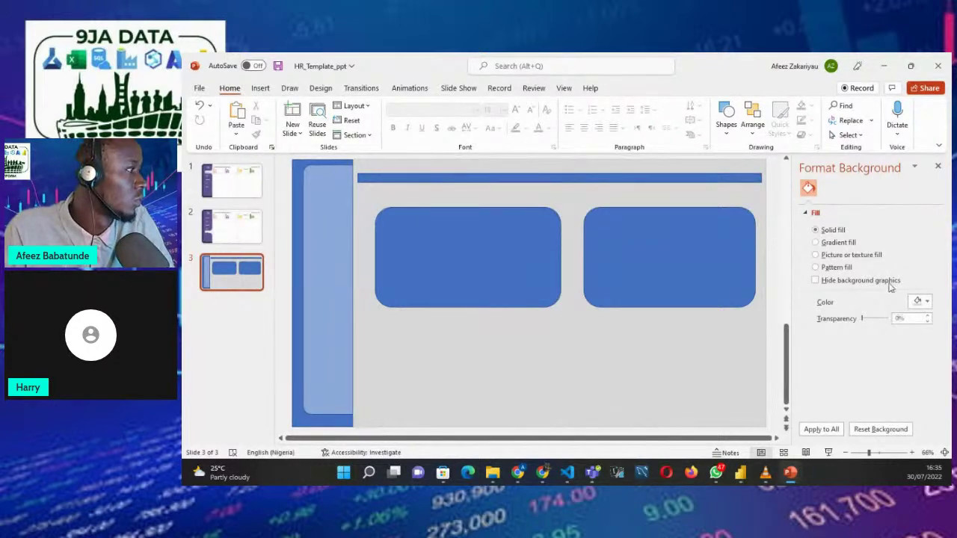
left_click(927, 301)
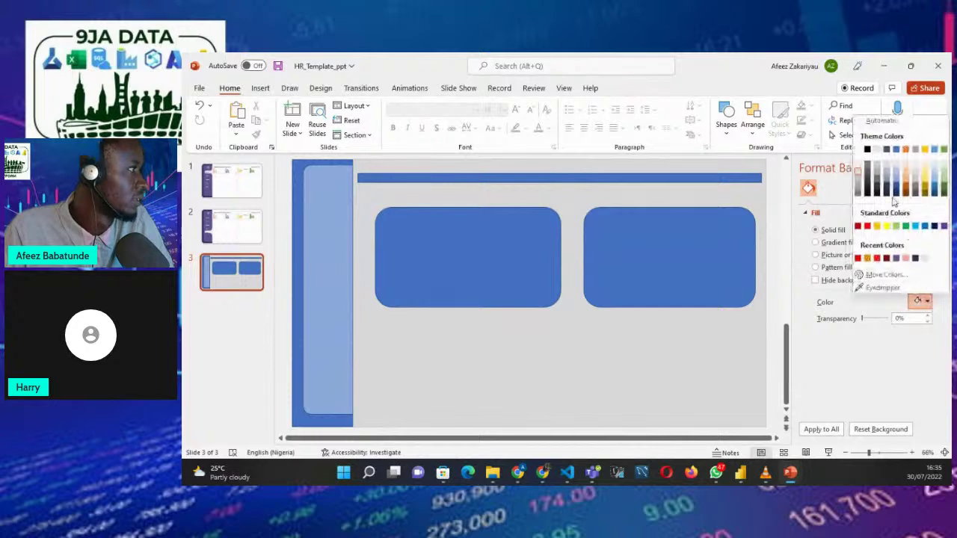
left_click(858, 150)
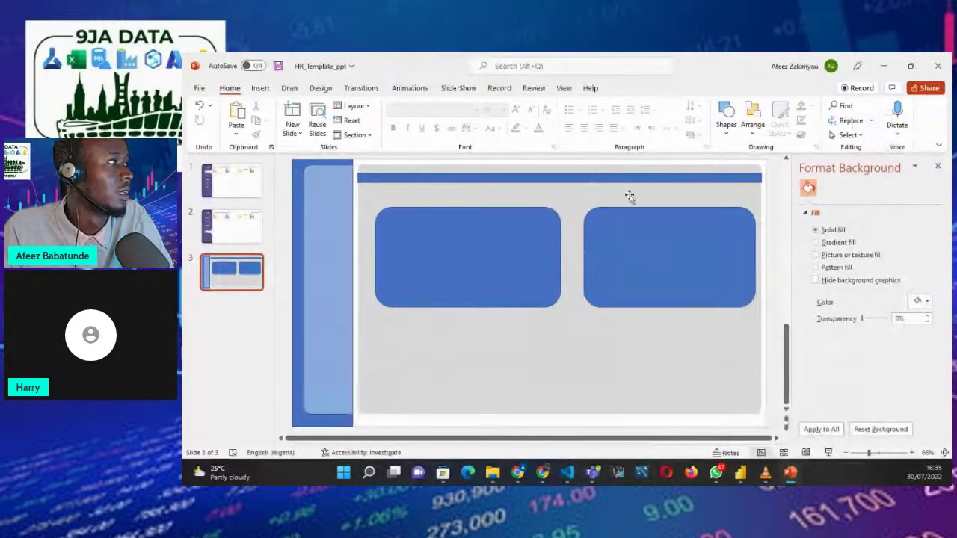
Shorten the header bar at both ends to about 28.02 cm wide and nudge it up near the grey panel's top edge.
left_click(662, 180)
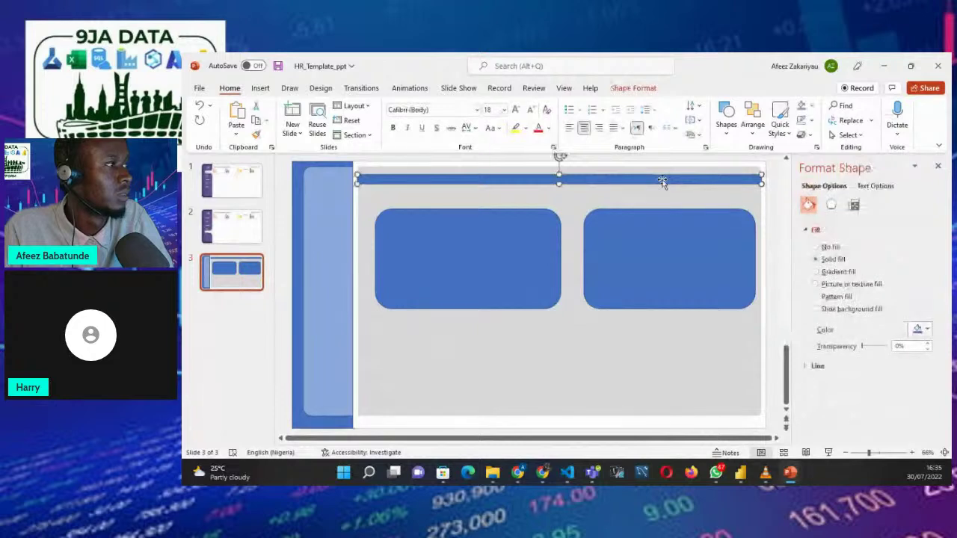
left_click_drag(761, 181, 755, 182)
left_click_drag(357, 184, 363, 179)
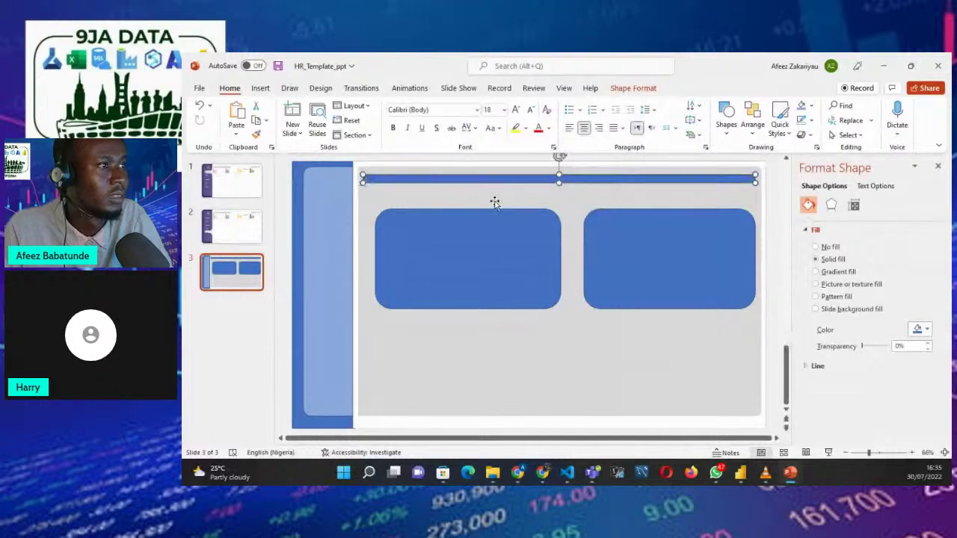
key("Up")
key("Up")
key("Up")
key("Up")
key("Up")
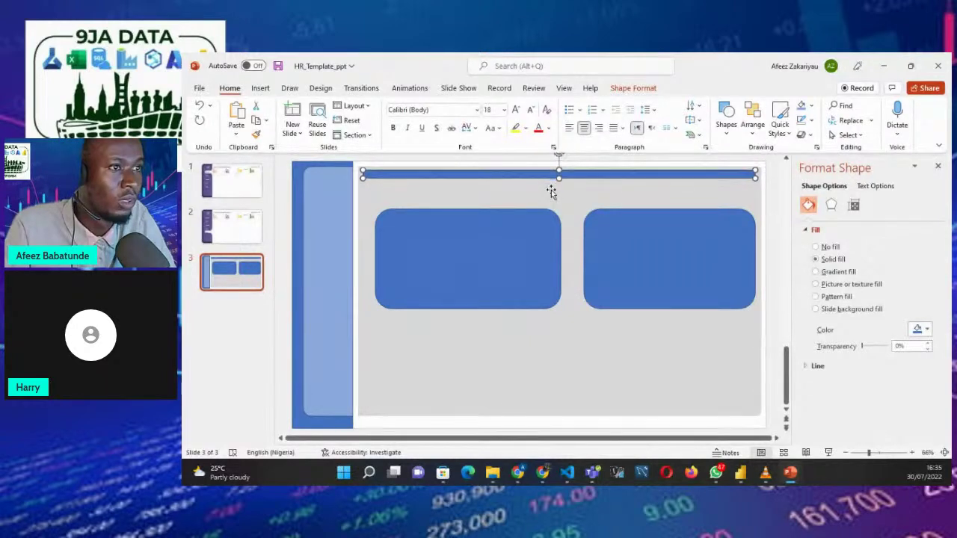
key("Down")
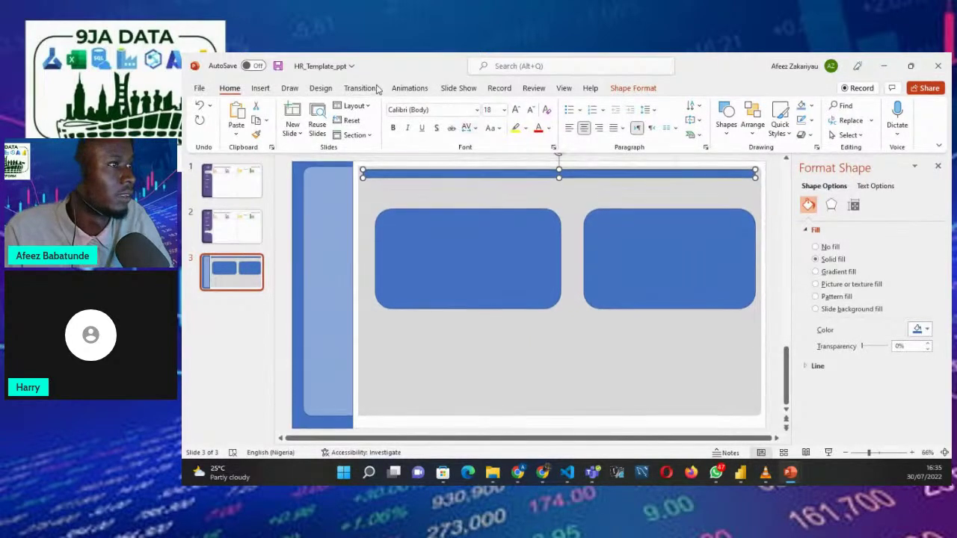
Fill the header bar with a very light grey theme color and remove its outline.
left_click(259, 89)
left_click(230, 89)
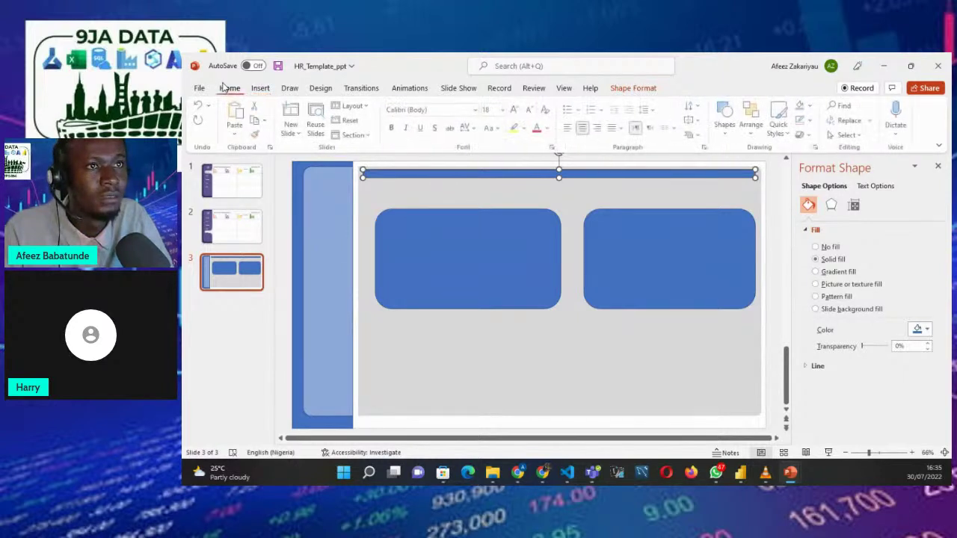
left_click(635, 88)
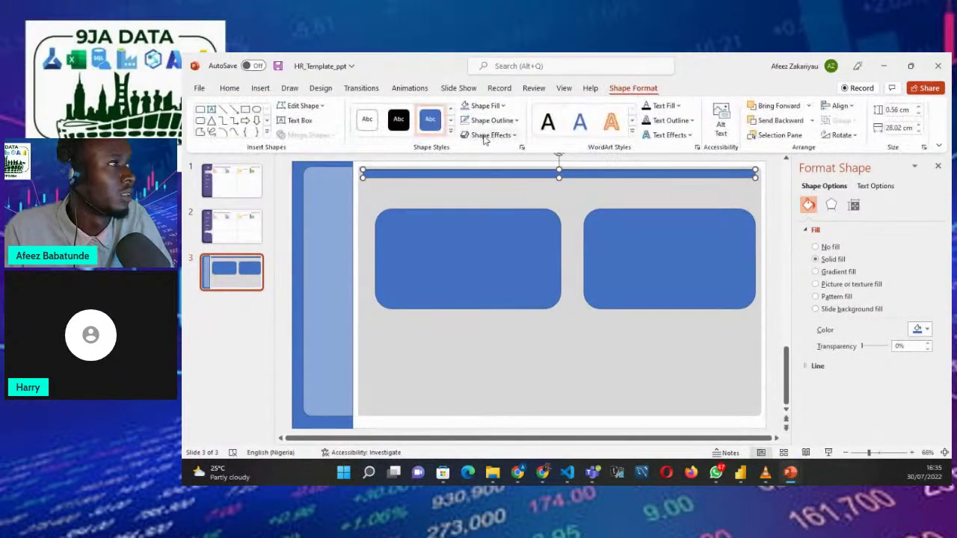
left_click(489, 105)
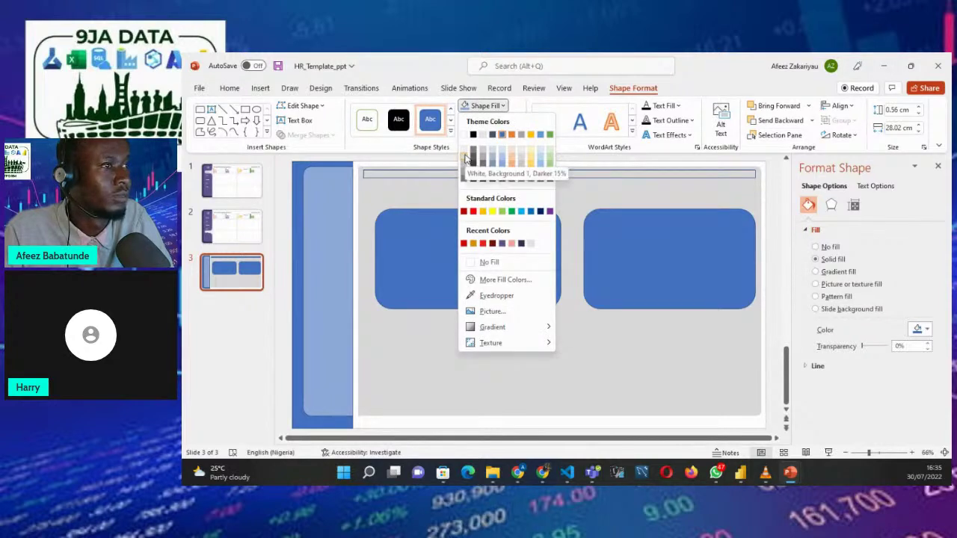
left_click(466, 153)
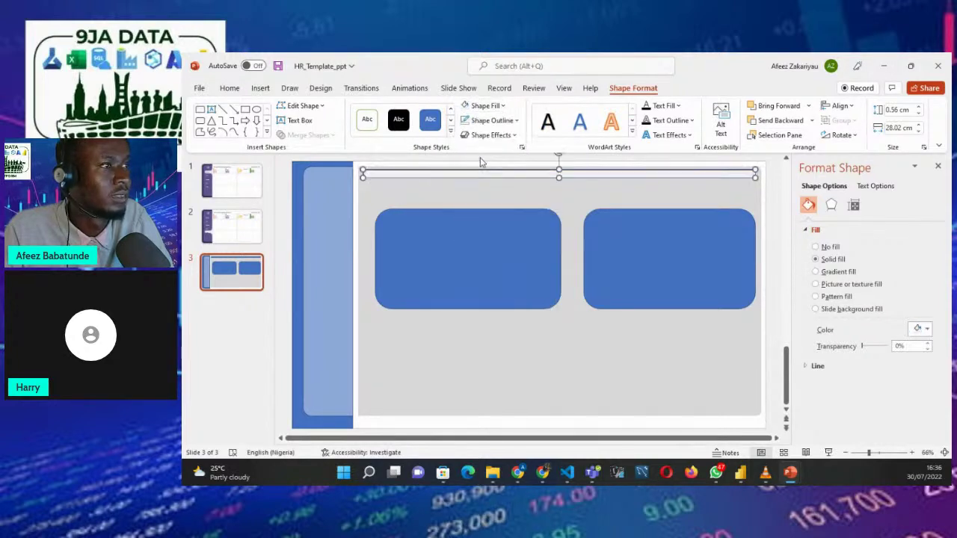
left_click(502, 121)
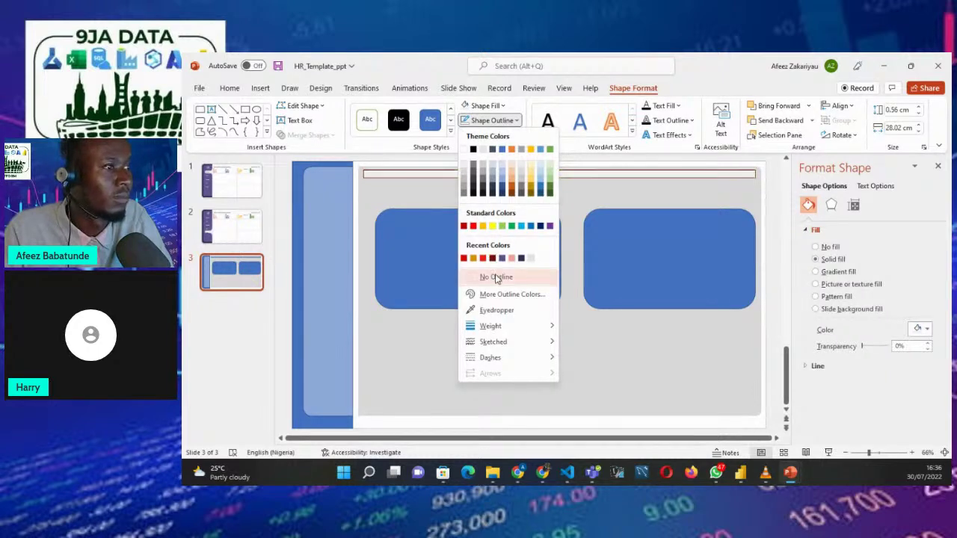
left_click(496, 276)
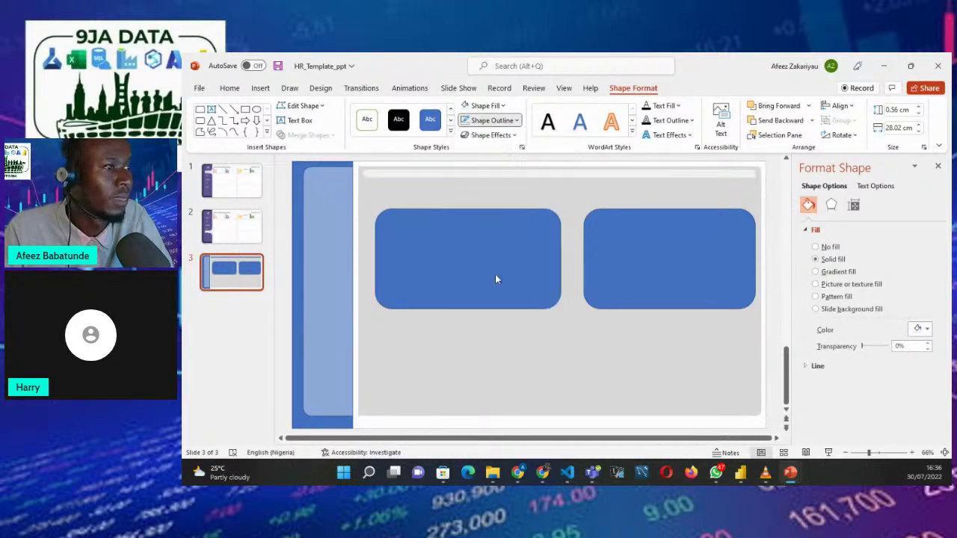
Move the left card to line up with the header bar's left end and reduce its corner rounding to nearly square.
left_click(421, 242)
mouse_move(421, 242)
left_mouse_down()
mouse_move(402, 224)
mouse_move(410, 247)
left_mouse_up()
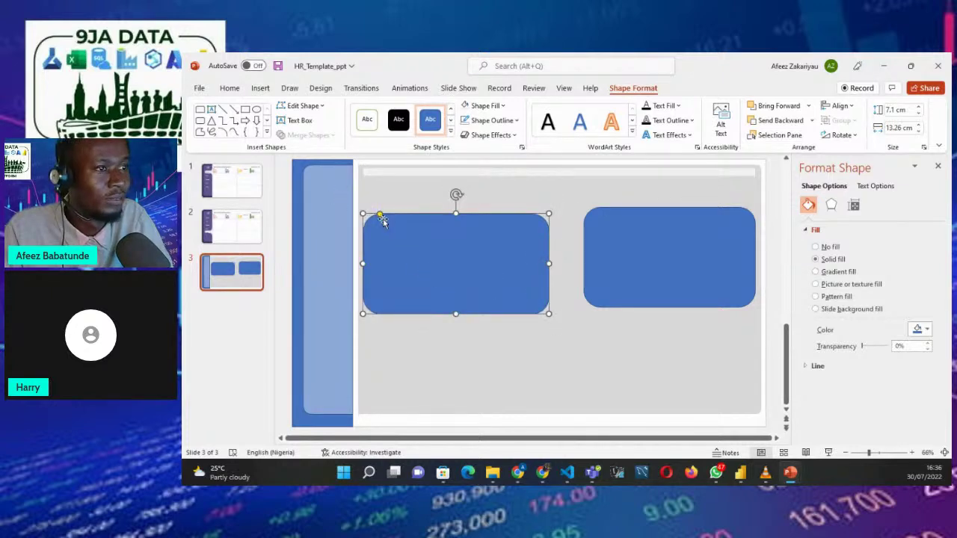
left_click_drag(379, 215, 365, 215)
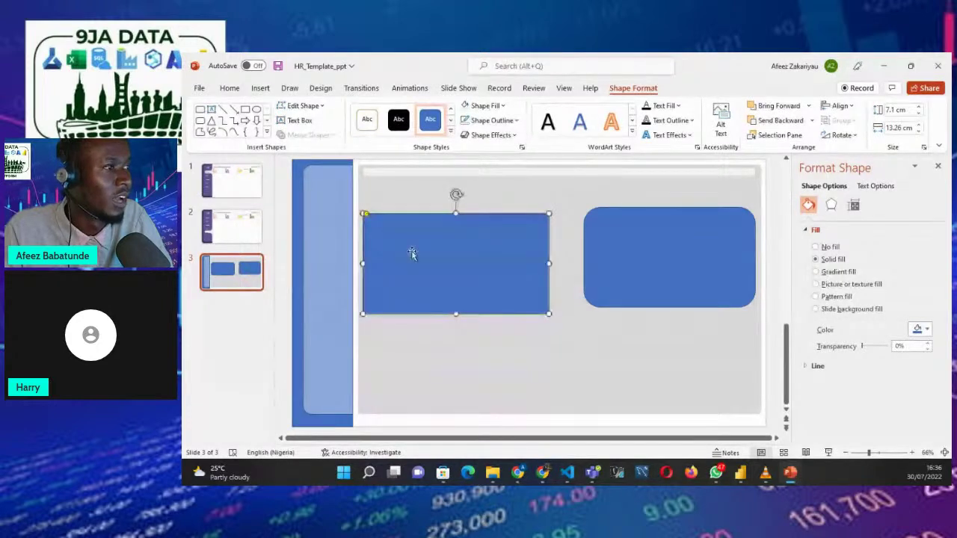
Fill the left card with the same very light grey, nudge it up slightly and remove its outline.
left_click(466, 110)
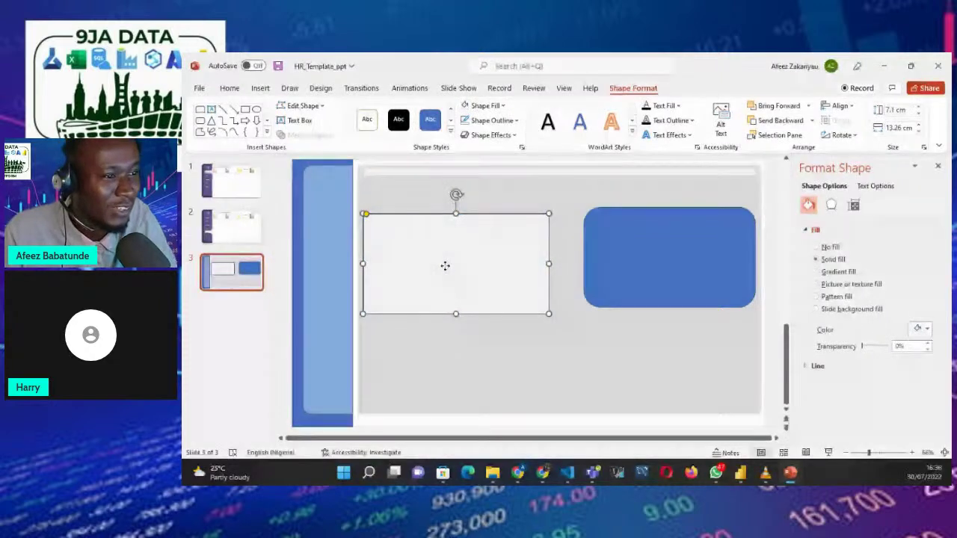
left_click_drag(445, 266, 446, 258)
left_click(516, 122)
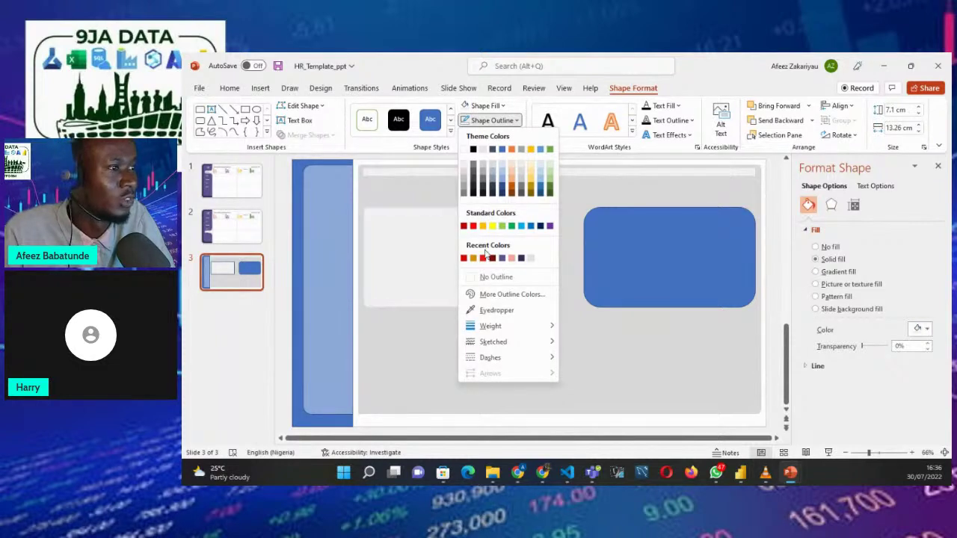
left_click(498, 282)
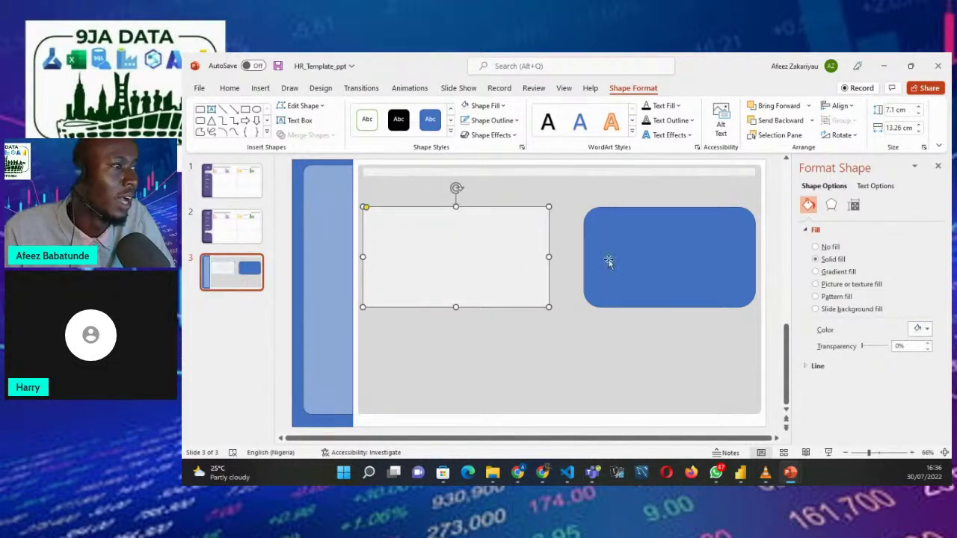
Delete the blue rounded card on the right side of the panel and shift the remaining light card down slightly.
left_click(650, 272)
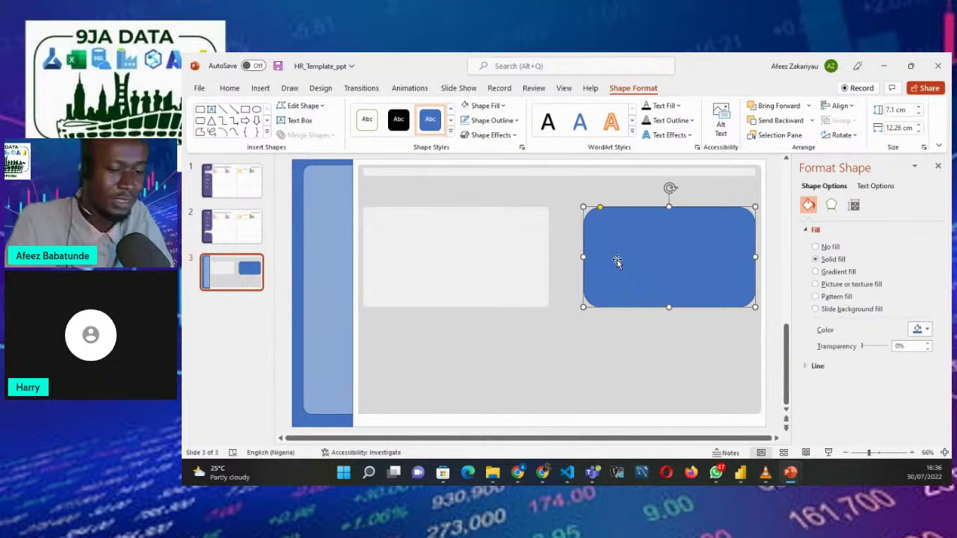
key("Delete")
left_click(434, 259)
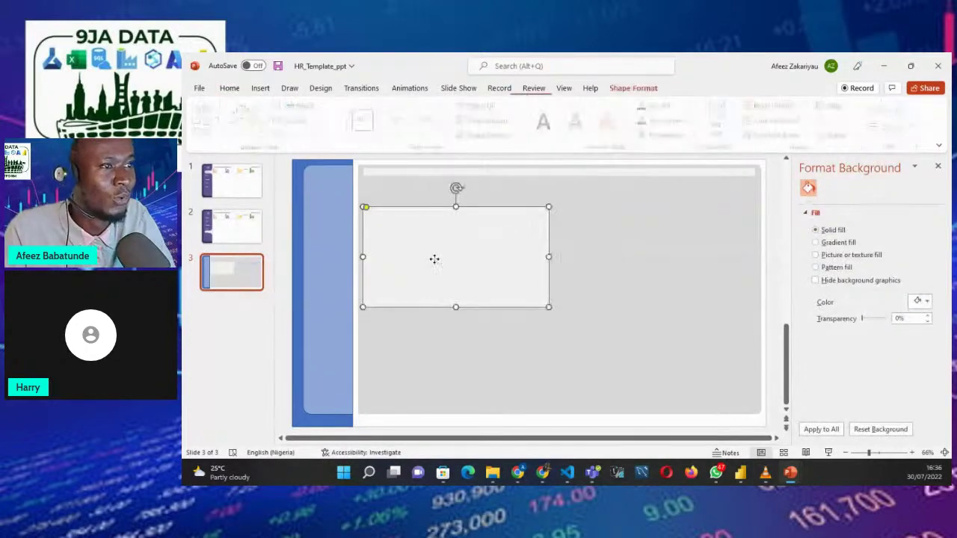
left_click_drag(435, 260, 434, 269)
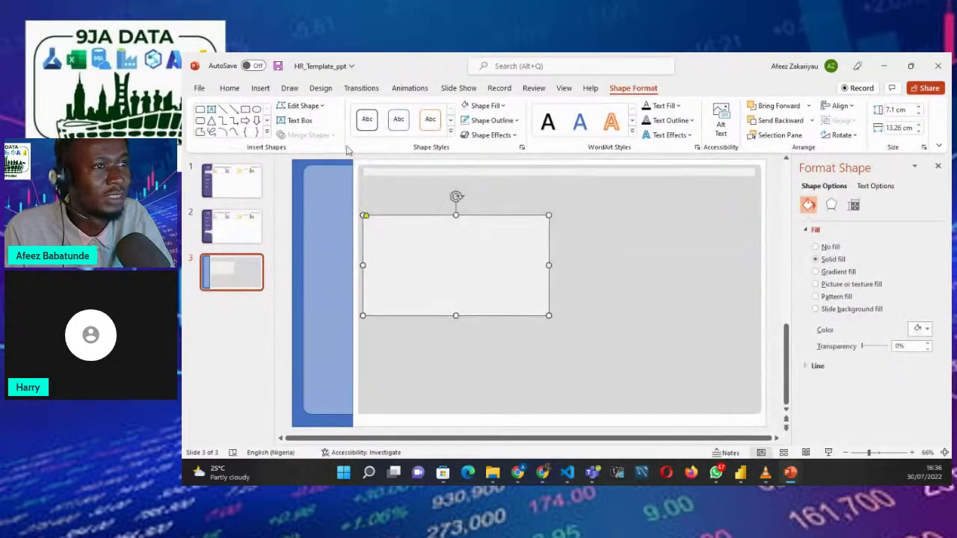
Add a narrow vertical blue accent bar, about 2.13 cm tall and 0.31 cm wide, between the header bar and the light card.
left_click(200, 109)
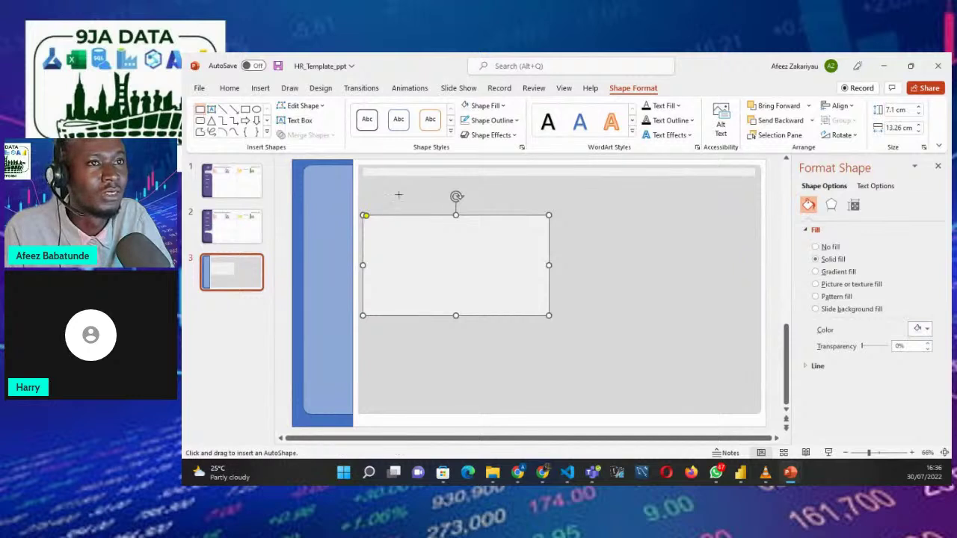
left_click_drag(372, 182, 373, 213)
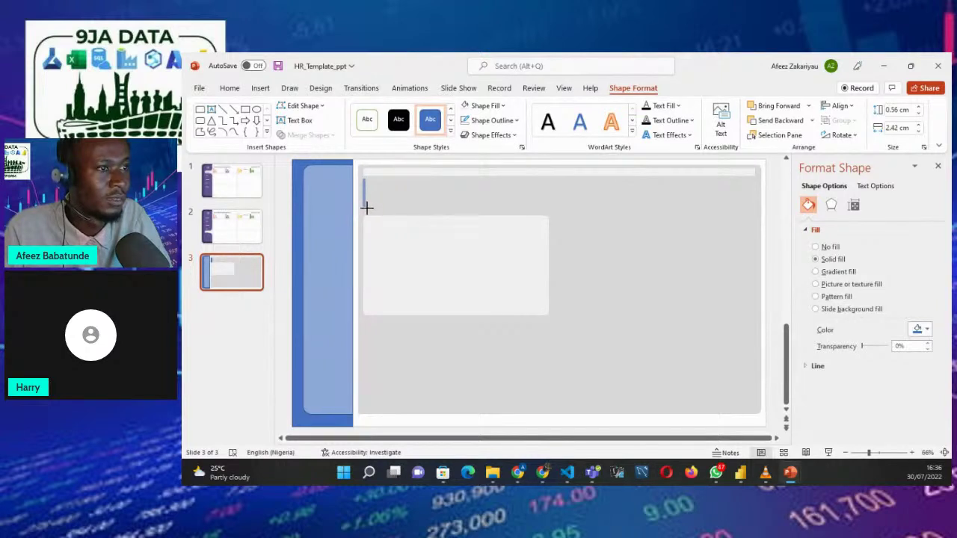
left_click_drag(367, 208, 366, 209)
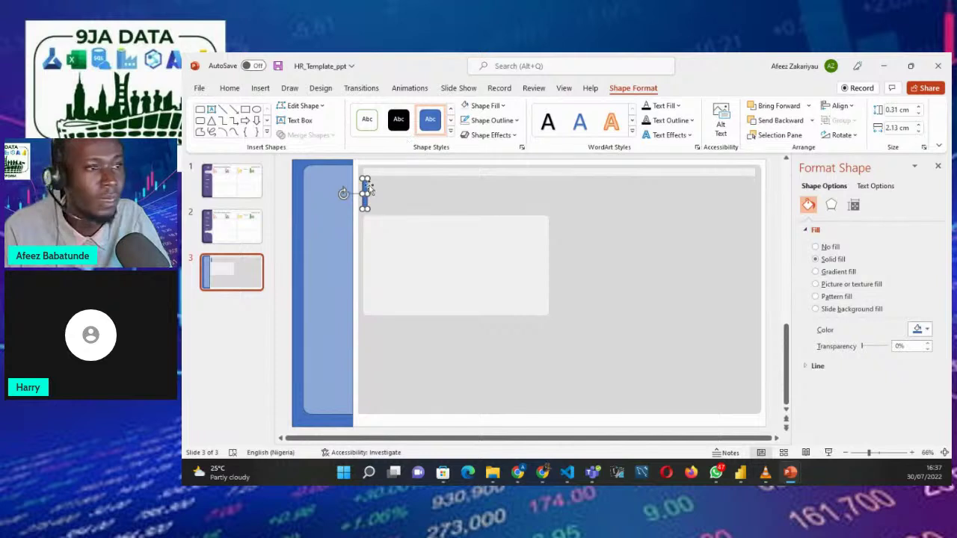
Nudge the blue accent bar sideways until it lines up with the left edge of the light card below.
left_click(385, 194)
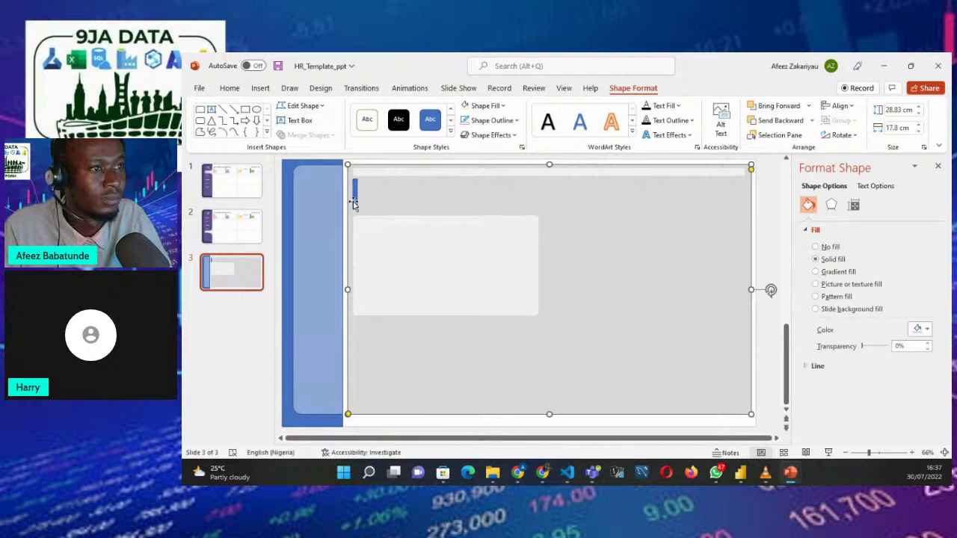
left_click(354, 206)
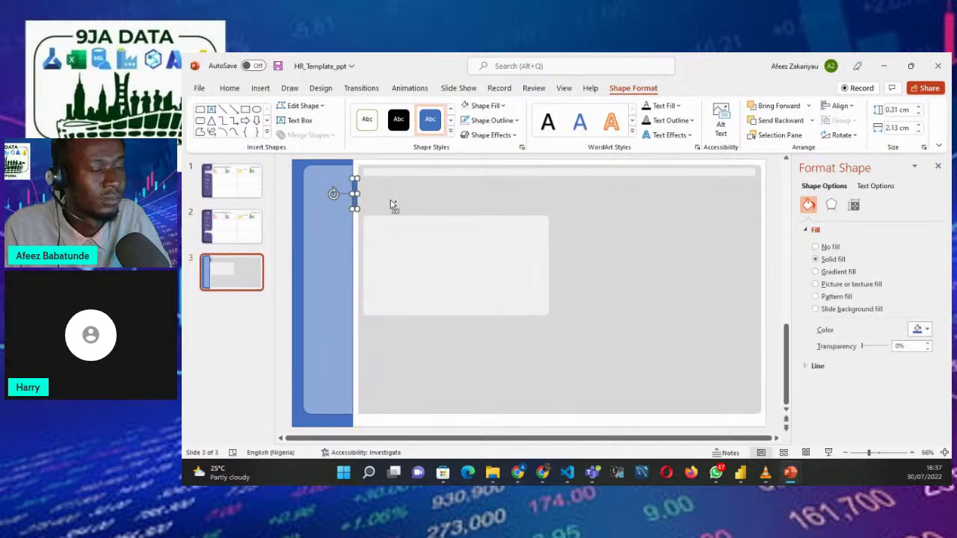
key("Right")
key("Right")
key("Right")
key("Right")
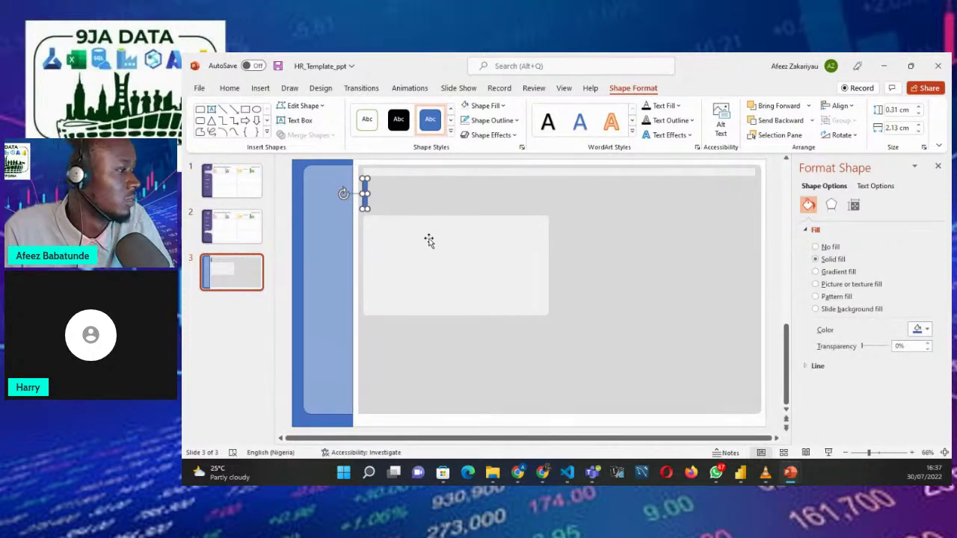
Duplicate the accent bar and widen the copy into a small card about 4.87 cm wide and 2.13 cm tall beside it.
left_click(843, 454)
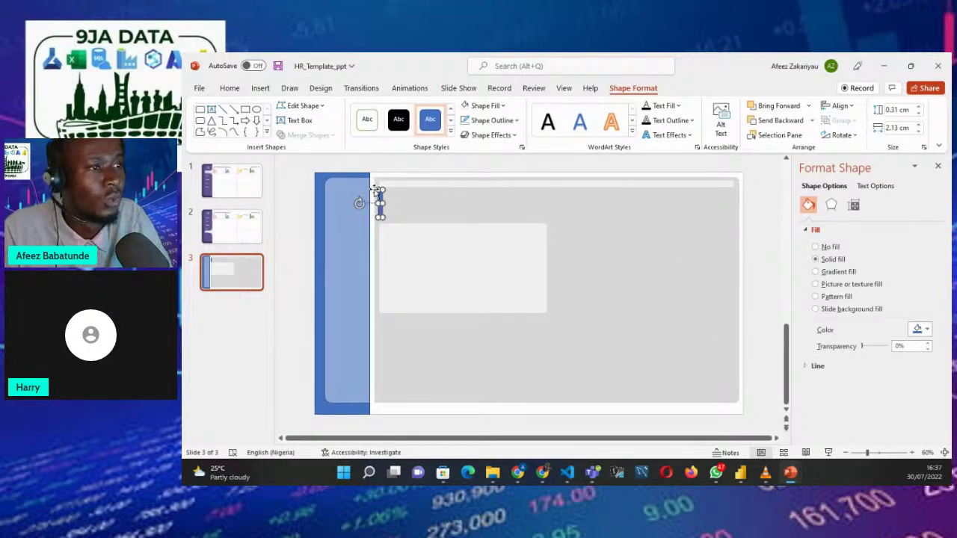
key("ctrl+c")
key("ctrl+v")
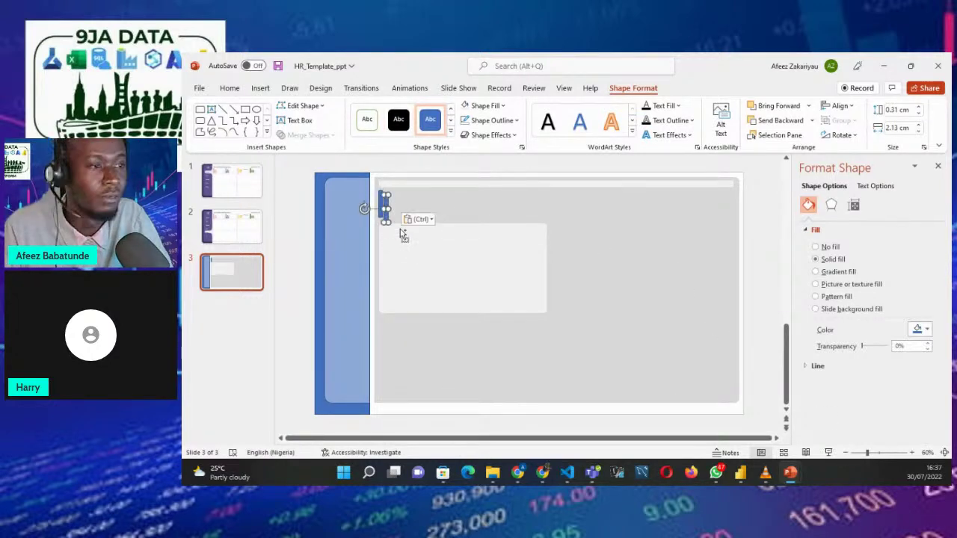
left_click_drag(386, 209, 413, 205)
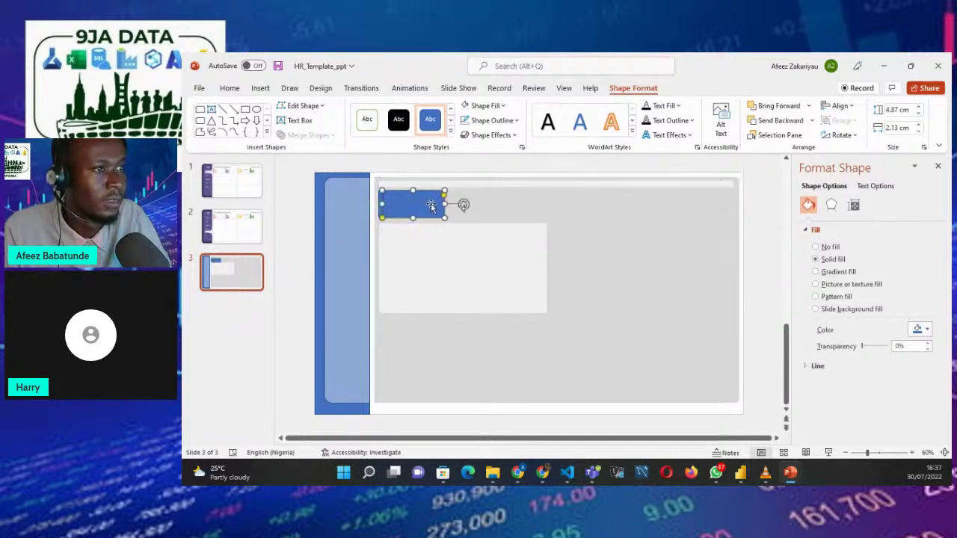
Fill the small card beside the accent bar with the very light grey and remove its outline.
left_click(467, 106)
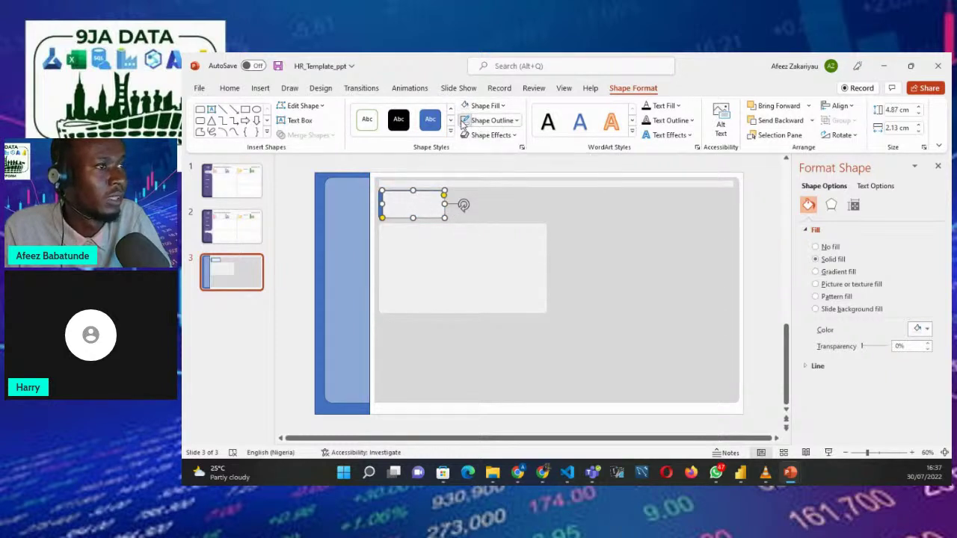
left_click(441, 170)
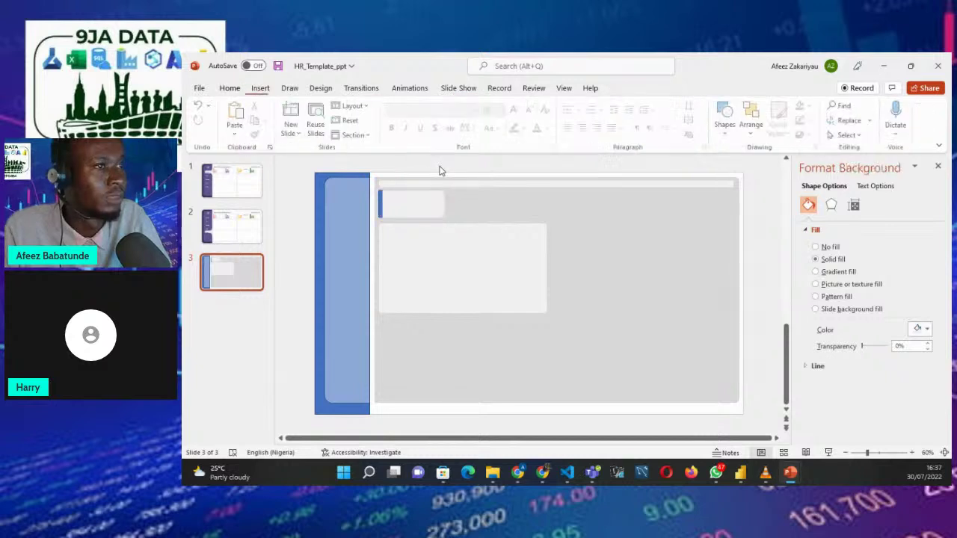
left_click(412, 204)
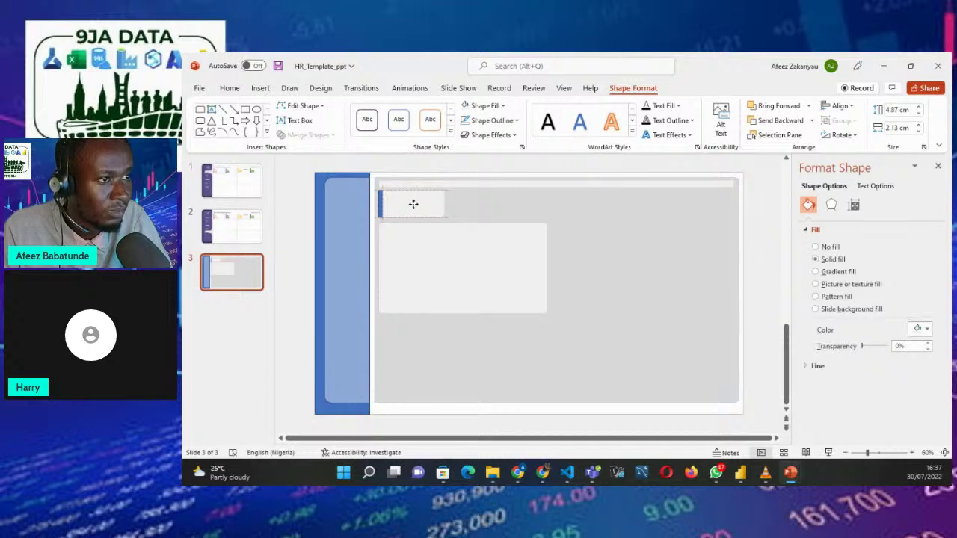
Select the small light card together with its blue accent bar and group them into one object.
left_click(380, 203)
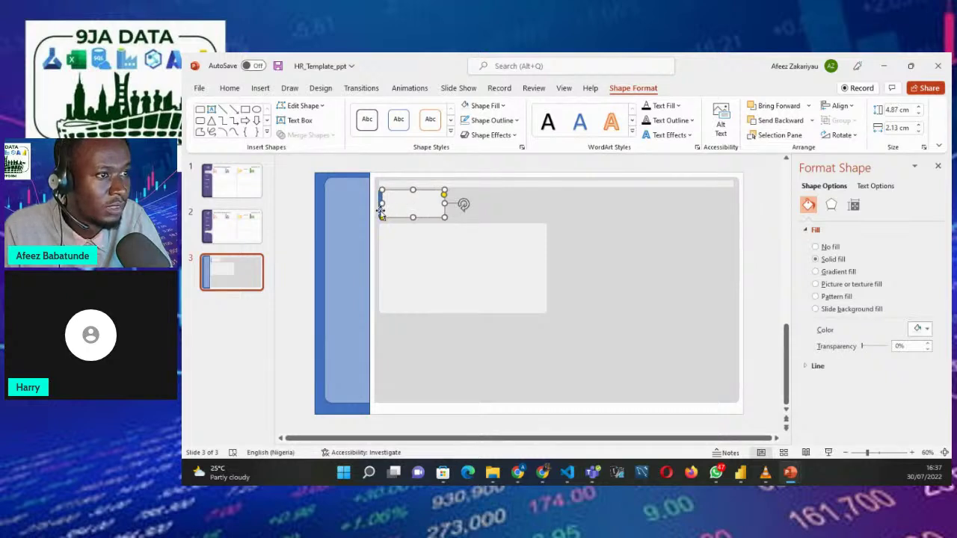
left_click(380, 210)
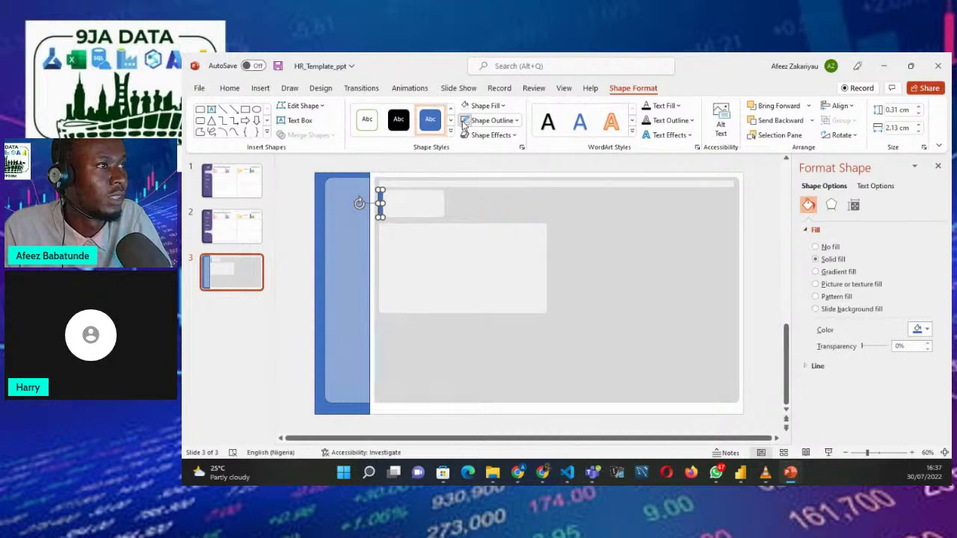
mouse_move(356, 166)
left_mouse_down()
mouse_move(406, 214)
mouse_move(372, 170)
left_mouse_up()
left_click(412, 205)
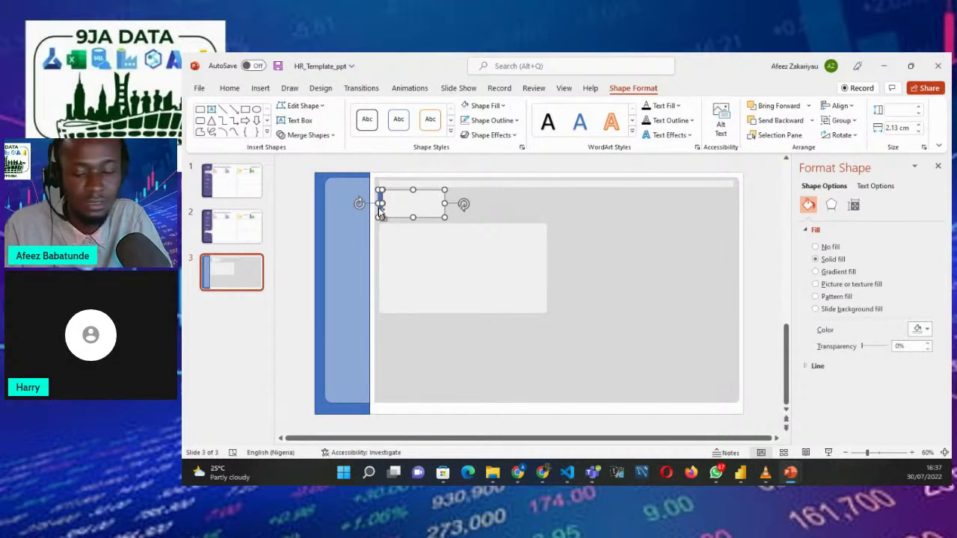
left_click(380, 213)
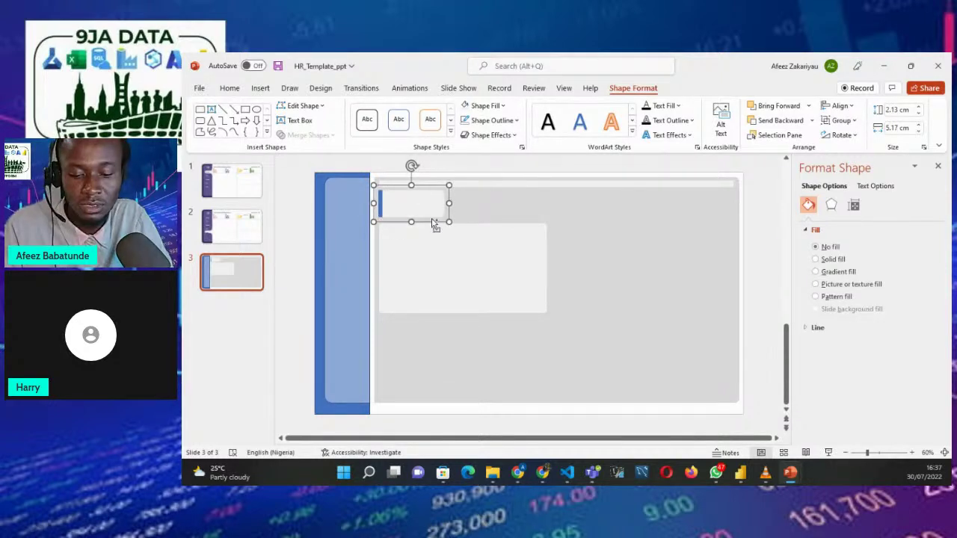
Duplicate the grouped card and arrange four copies beside it in a row of five beneath the header bar.
left_click_drag(433, 209, 553, 198)
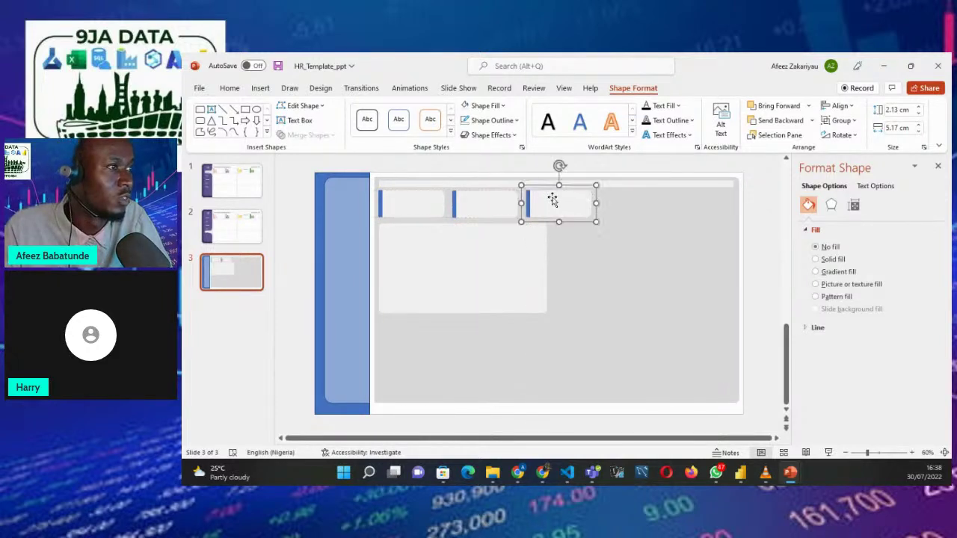
left_click(471, 206)
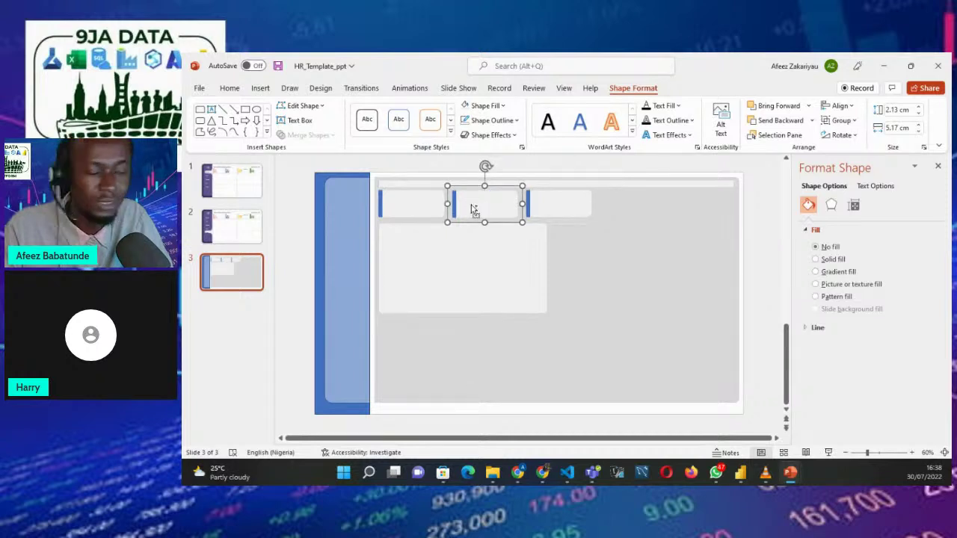
key("ctrl+d")
left_click_drag(493, 205, 616, 201)
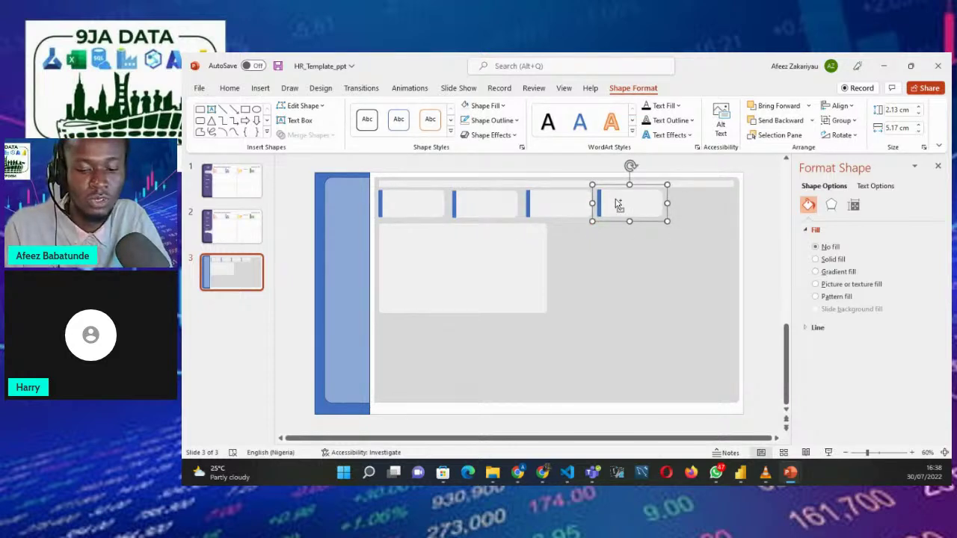
left_click_drag(616, 203, 681, 194)
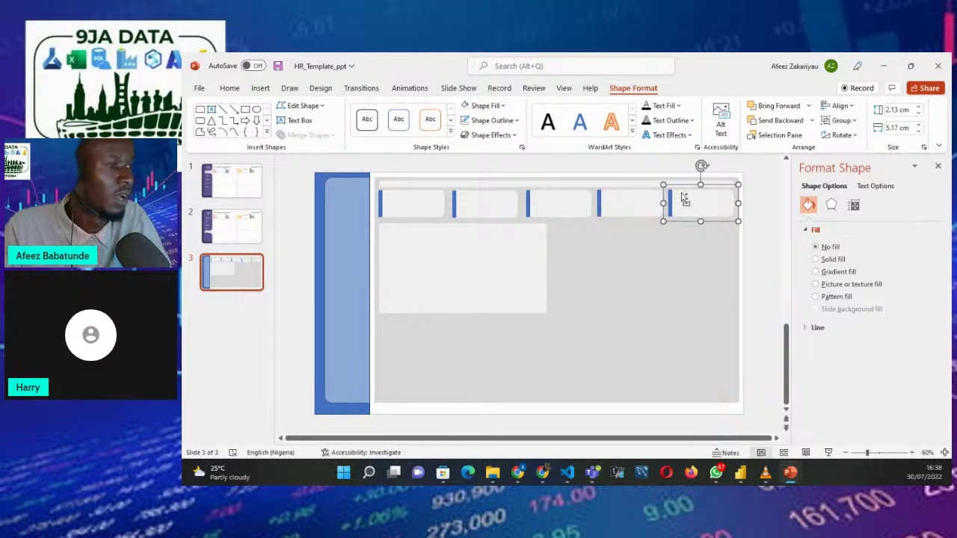
Select all five accented KPI cards beneath the header bar and distribute them horizontally.
left_click(642, 200, "shift")
left_click(563, 207, "shift")
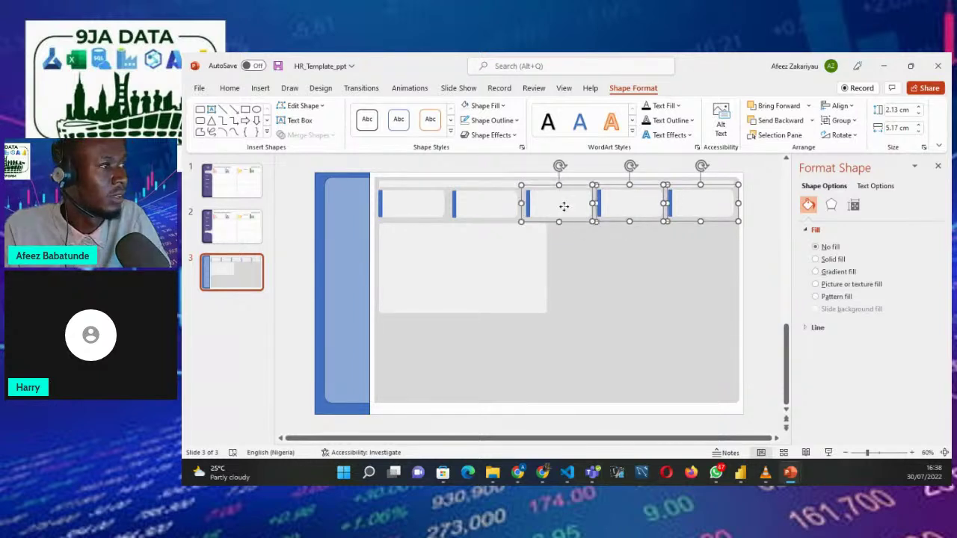
left_click(496, 207, "shift")
left_click(414, 202, "shift")
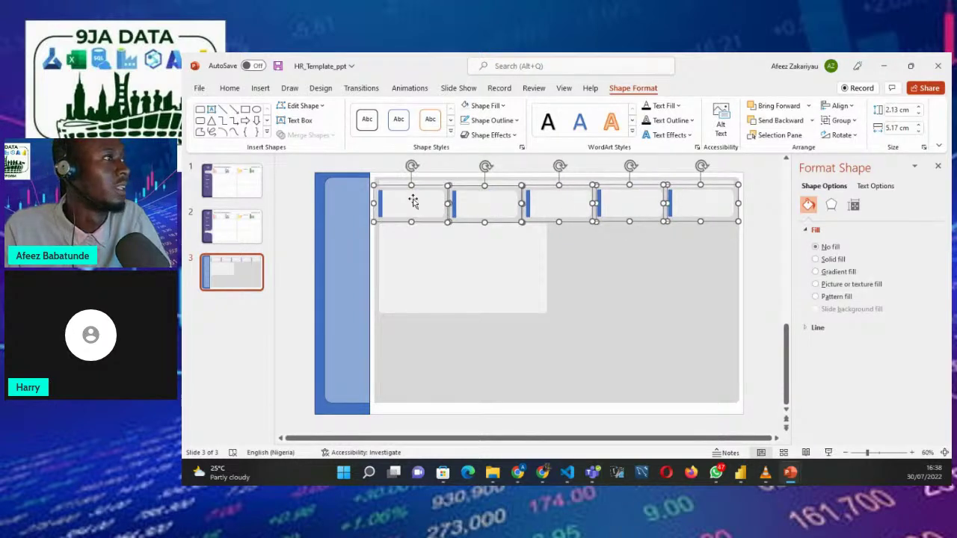
left_click(839, 105)
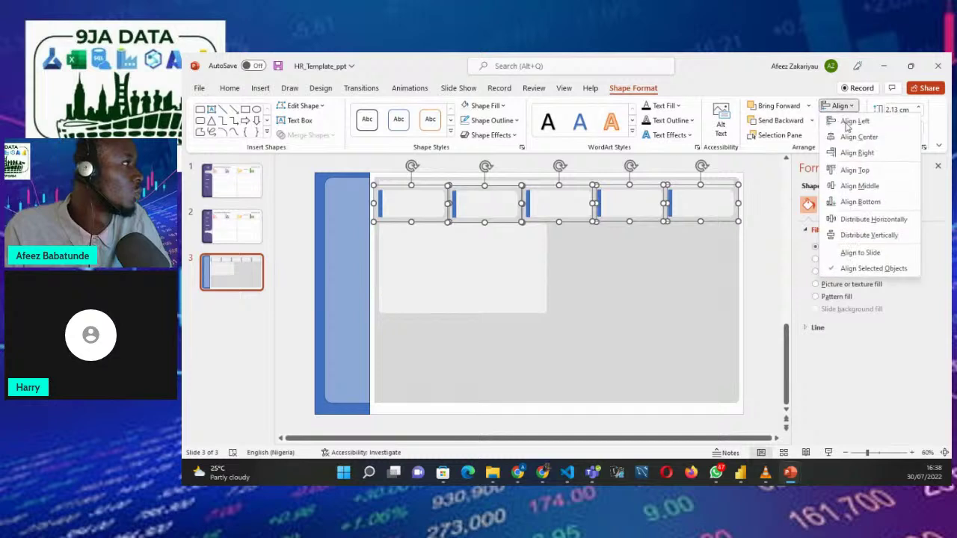
left_click(849, 220)
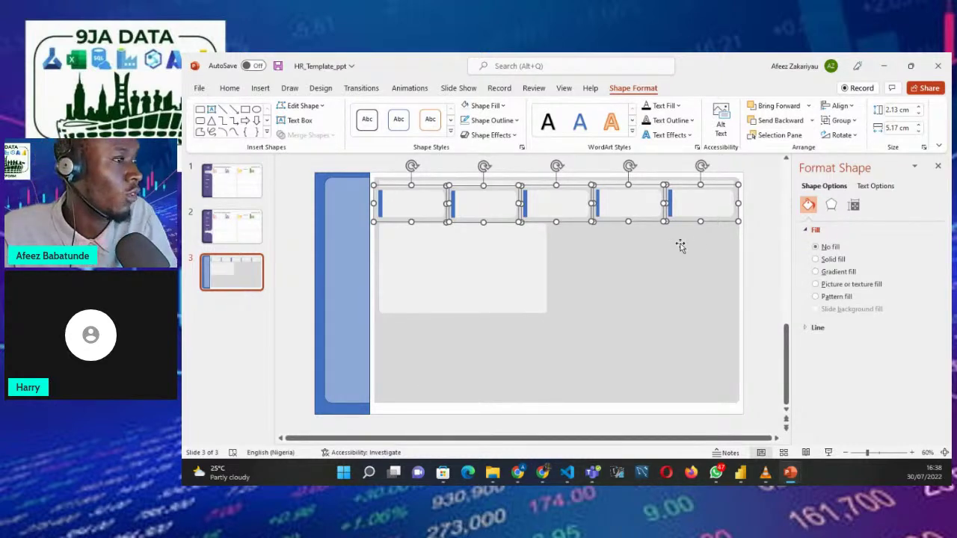
Duplicate the large light chart card beside the original and widen the original to about 13.99 cm to narrow the gap.
left_click(448, 242)
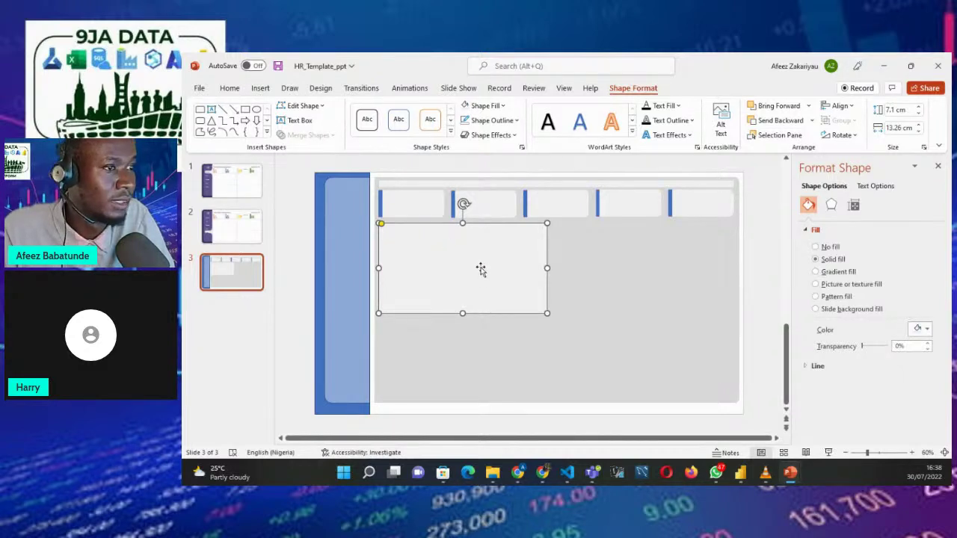
key("ctrl+v")
left_click_drag(461, 269, 644, 263)
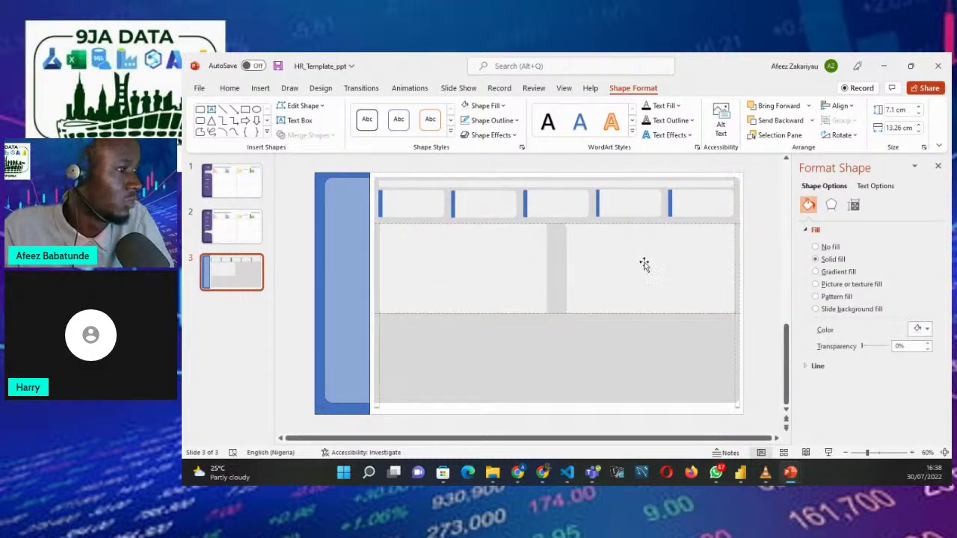
left_click(480, 267)
left_click_drag(546, 268, 559, 266)
left_click(585, 272)
left_click(513, 272)
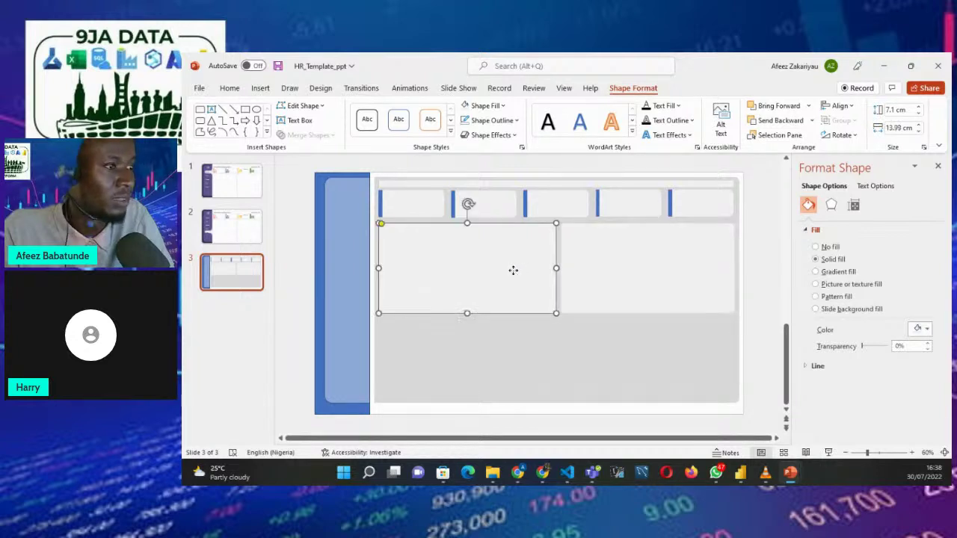
Duplicate both large chart cards and place the copies as a second row directly below.
left_click(614, 270, "shift")
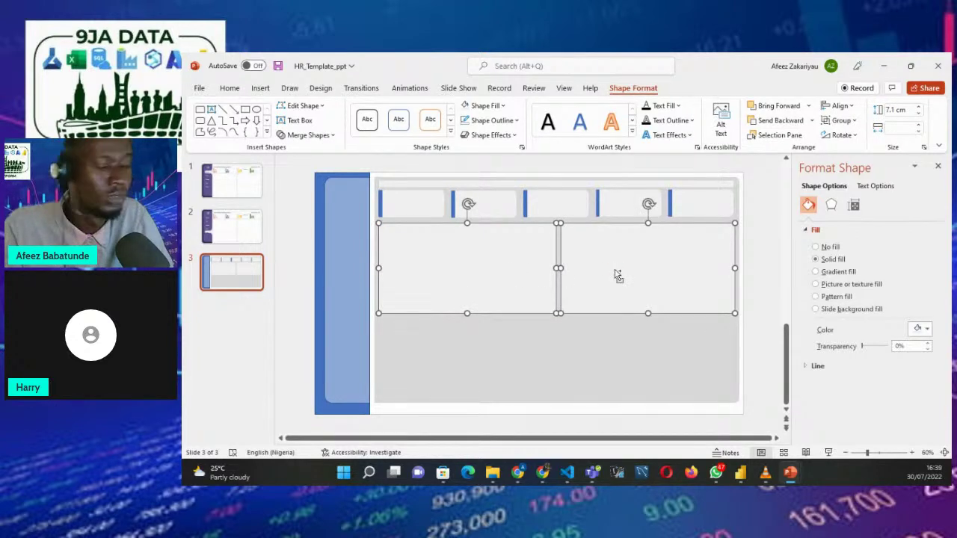
key("ctrl+v")
left_click_drag(600, 267, 598, 351)
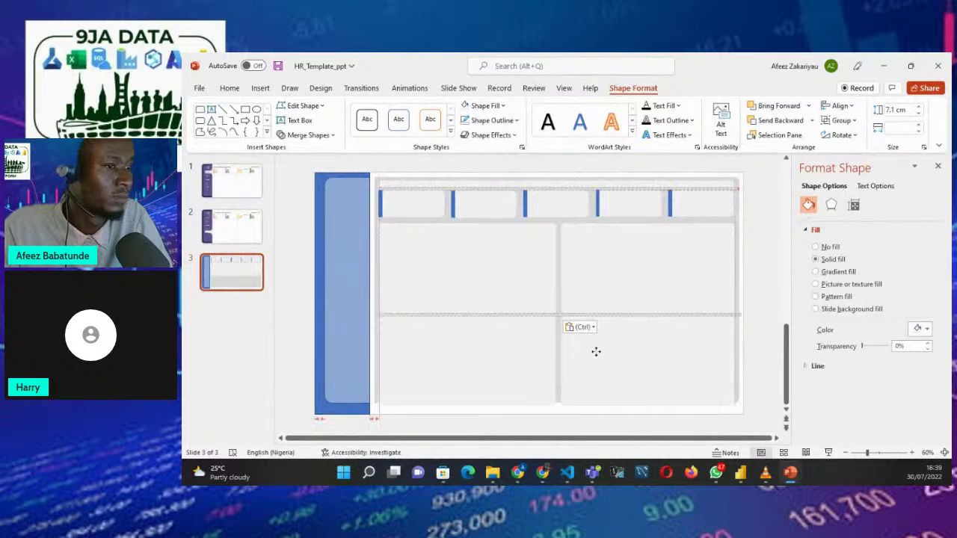
left_click(597, 350)
Select the two upper chart cards and shorten them together to about 6.28 cm tall.
left_click(497, 258)
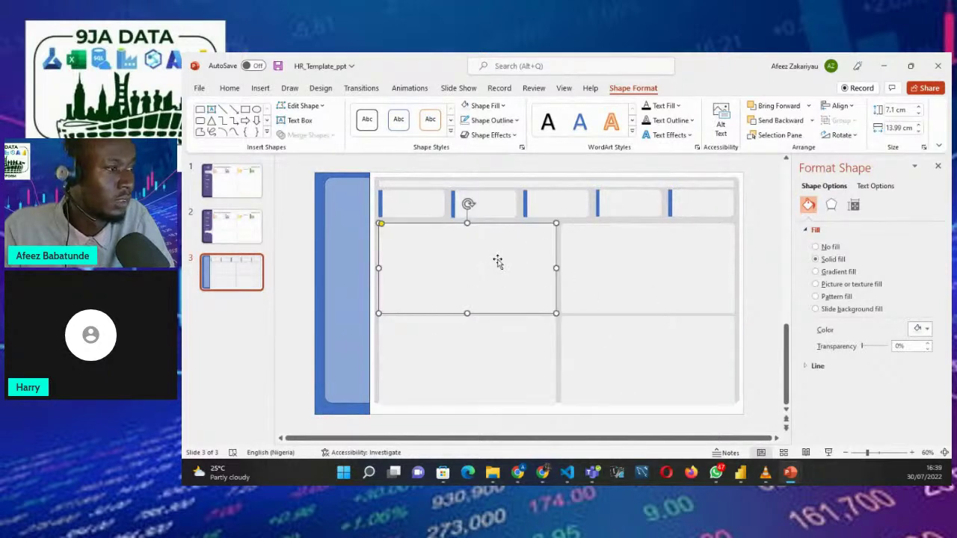
left_click(649, 307, "shift")
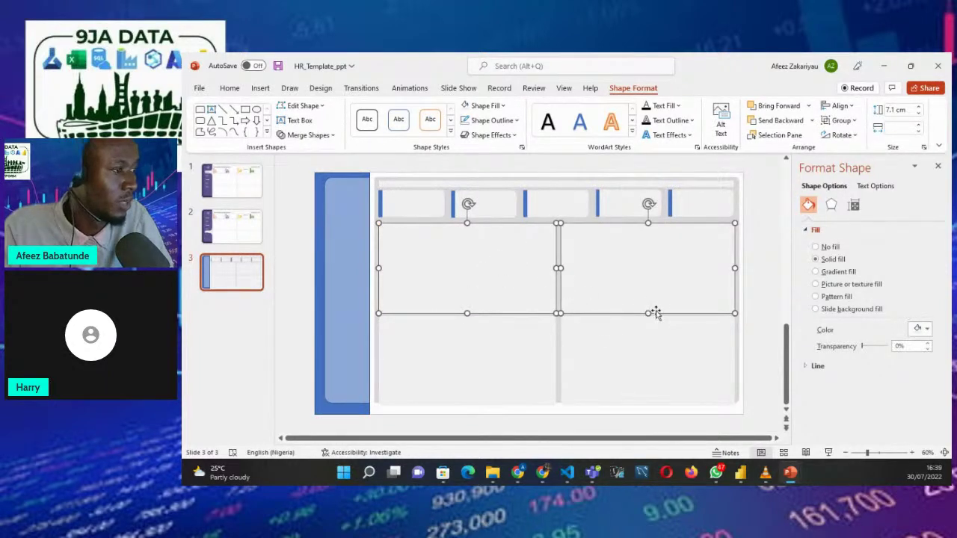
left_click_drag(649, 312, 648, 302)
Delete both chart cards of the lower row.
left_click(599, 366)
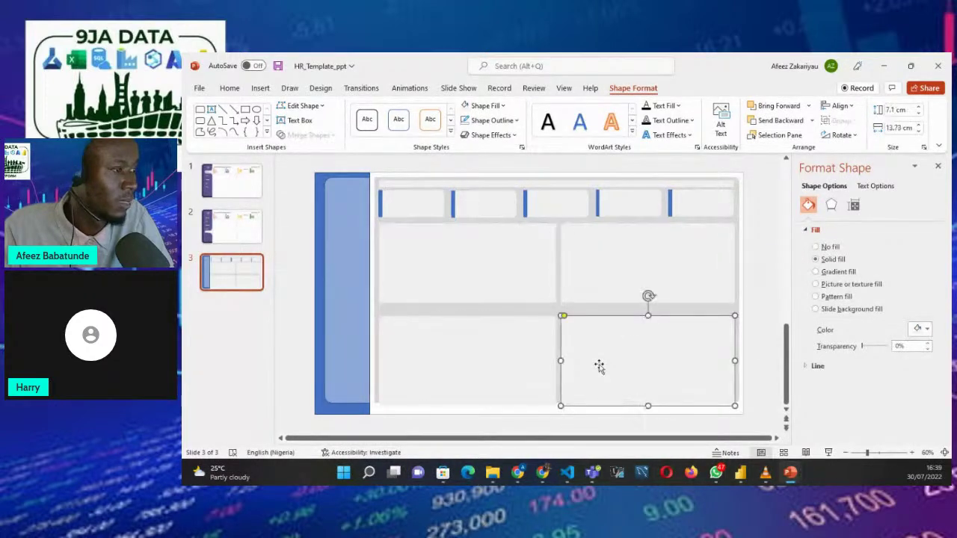
left_click(509, 365, "shift")
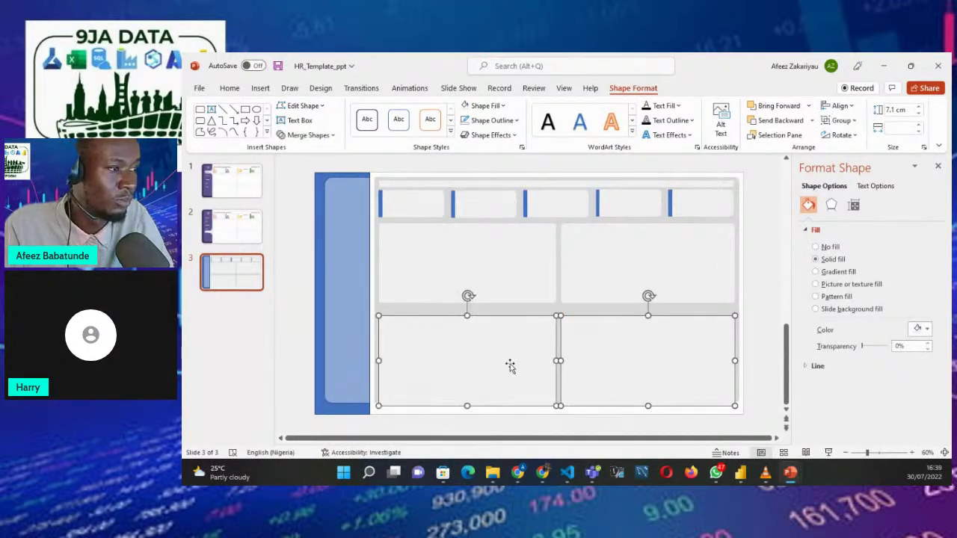
key("Delete")
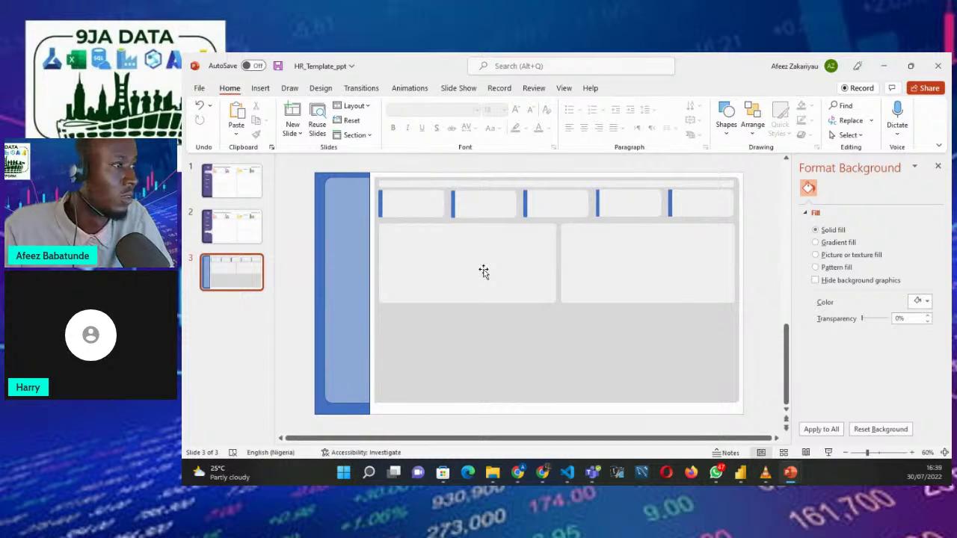
Compare the sizes of the two chart cards and narrow the one nearest the sidebar to about 13.73 cm wide.
left_click(483, 269)
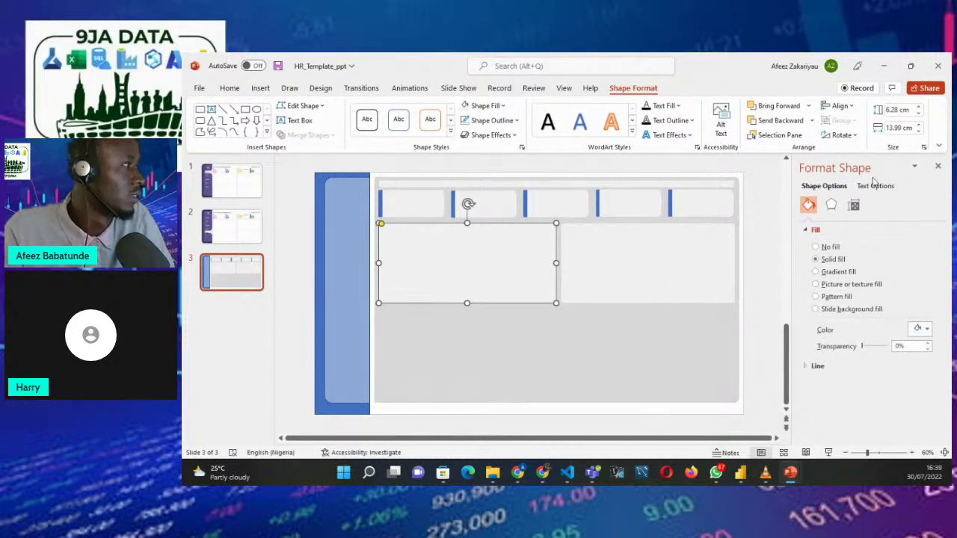
left_click(853, 207)
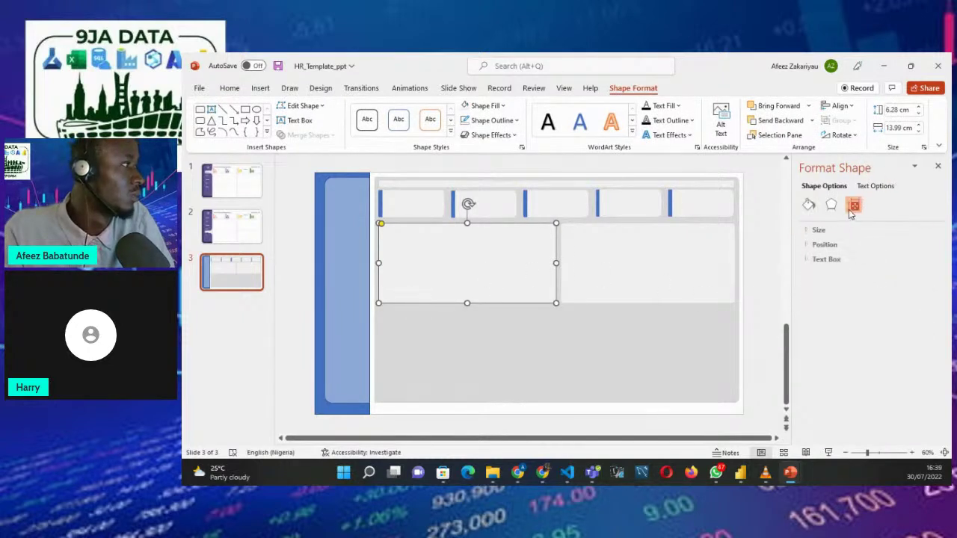
left_click(807, 231)
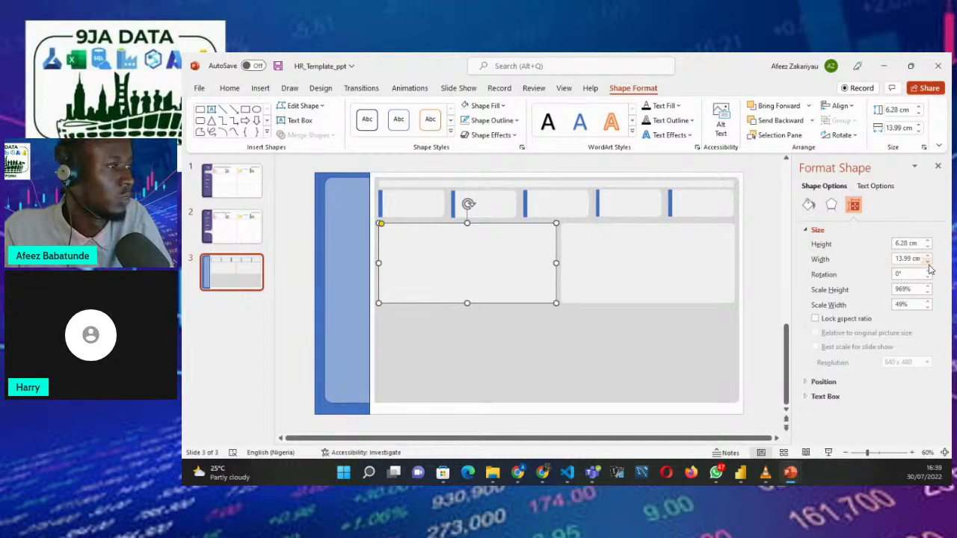
left_click(687, 277)
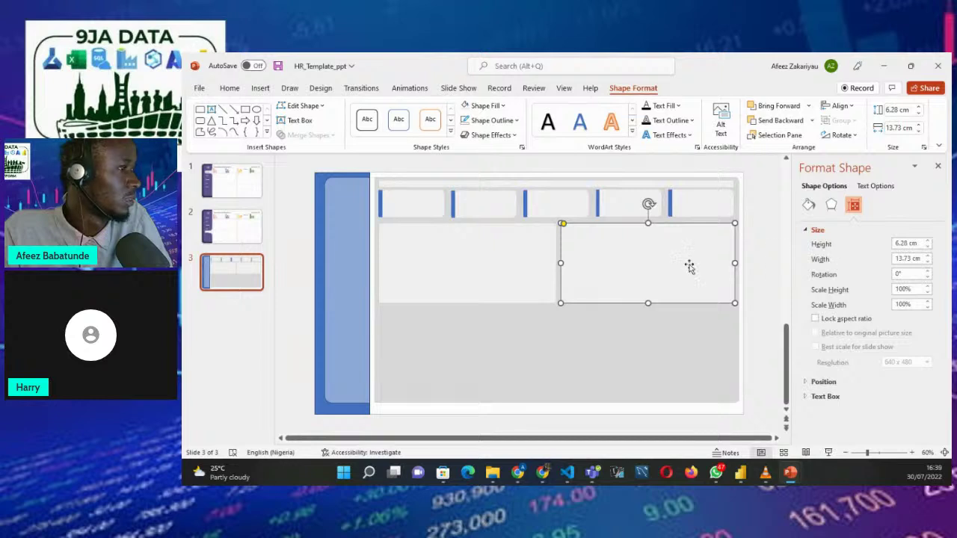
left_click(531, 274)
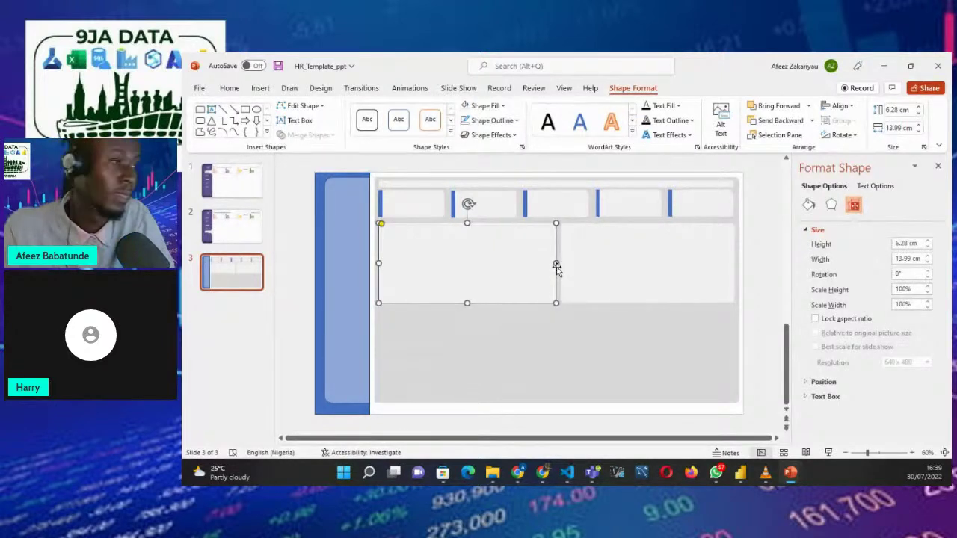
left_click_drag(556, 263, 553, 264)
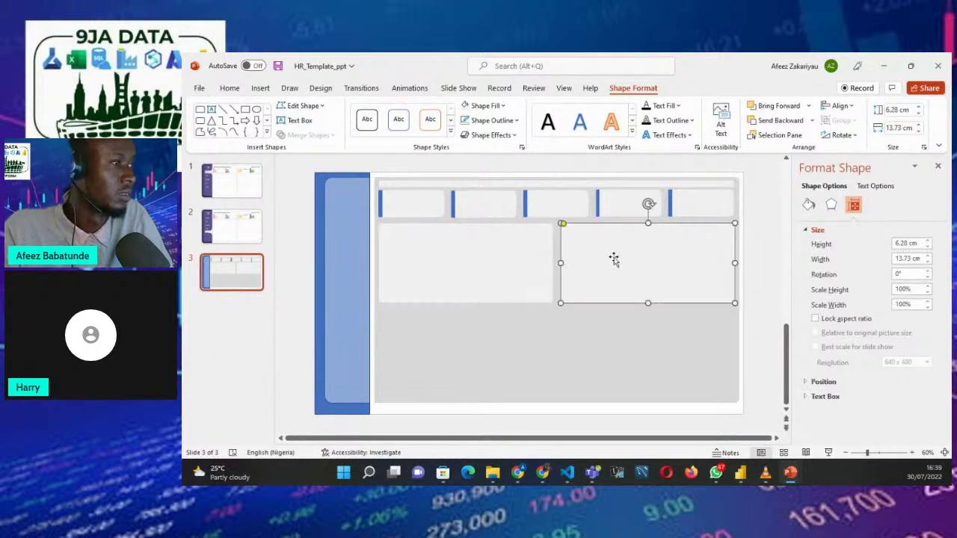
Delete the chart card farther from the sidebar and replace it with a copy of the remaining chart card.
left_click(613, 259)
key("Delete")
left_click(493, 255)
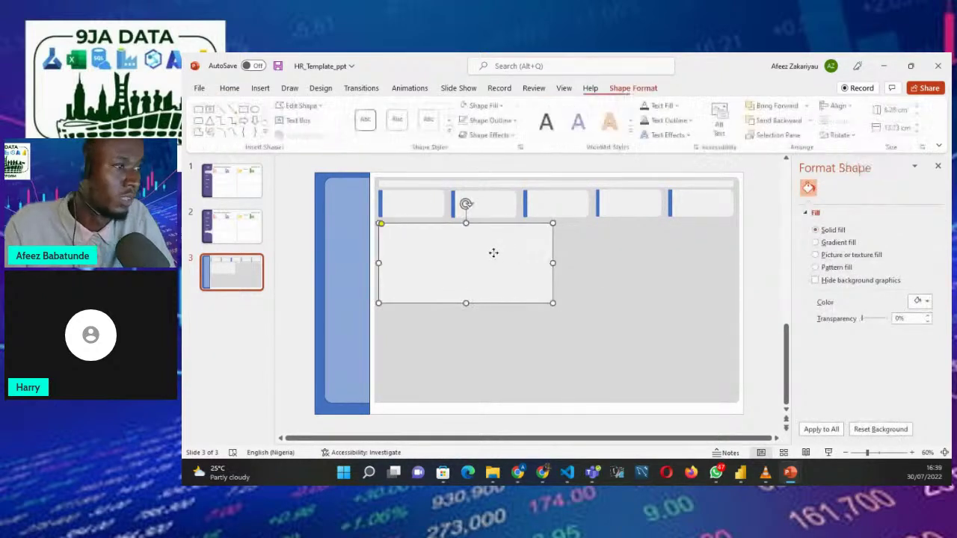
key("ctrl+c")
key("ctrl+v")
left_click_drag(487, 257, 657, 249)
Duplicate the pair of shortened chart cards and move the copies beneath them as a lower row inside the grey panel.
left_click(488, 263, "shift")
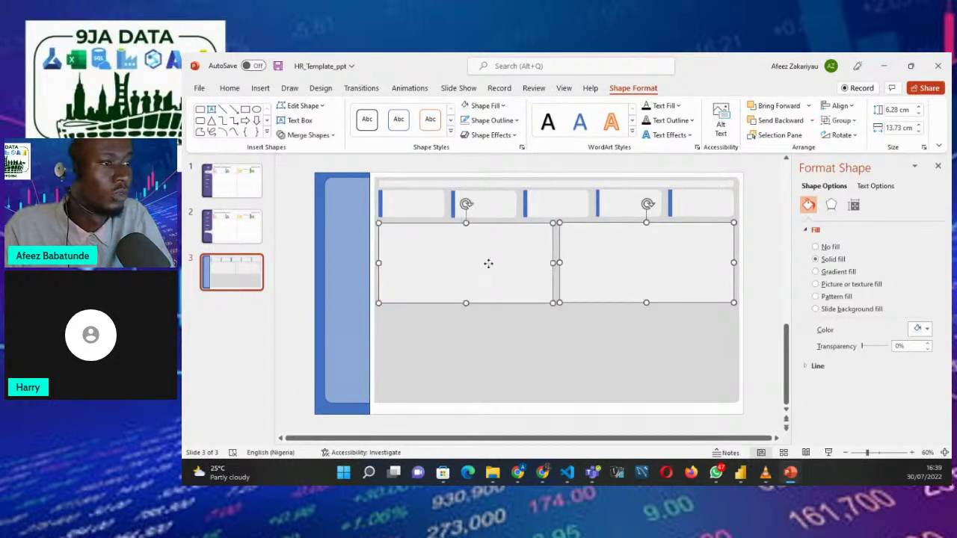
key("ctrl+d")
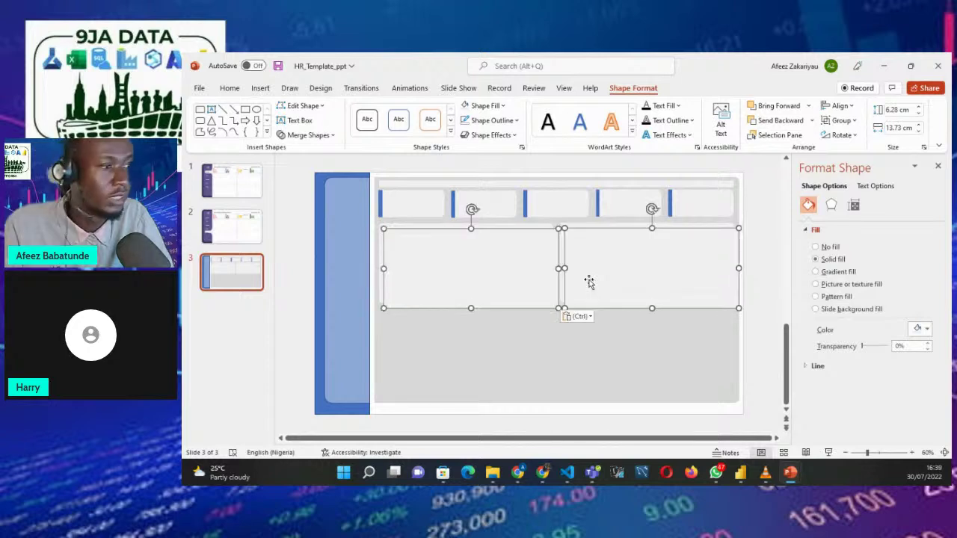
left_click_drag(596, 276, 591, 362)
Extend the upper chart cards down toward the lower row, to about 6.87 cm tall beside the sidebar and 6.91 cm for the other.
left_click(470, 263)
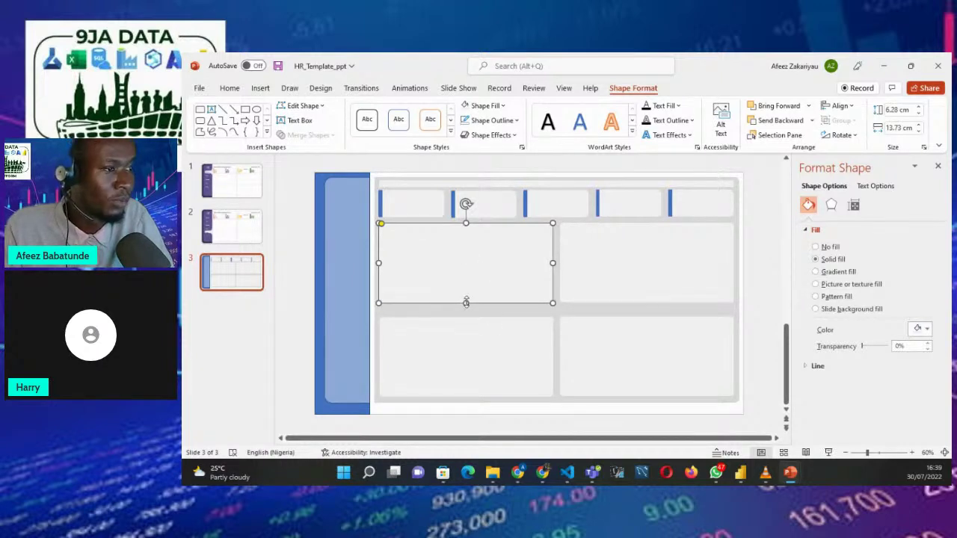
left_click_drag(466, 302, 466, 310)
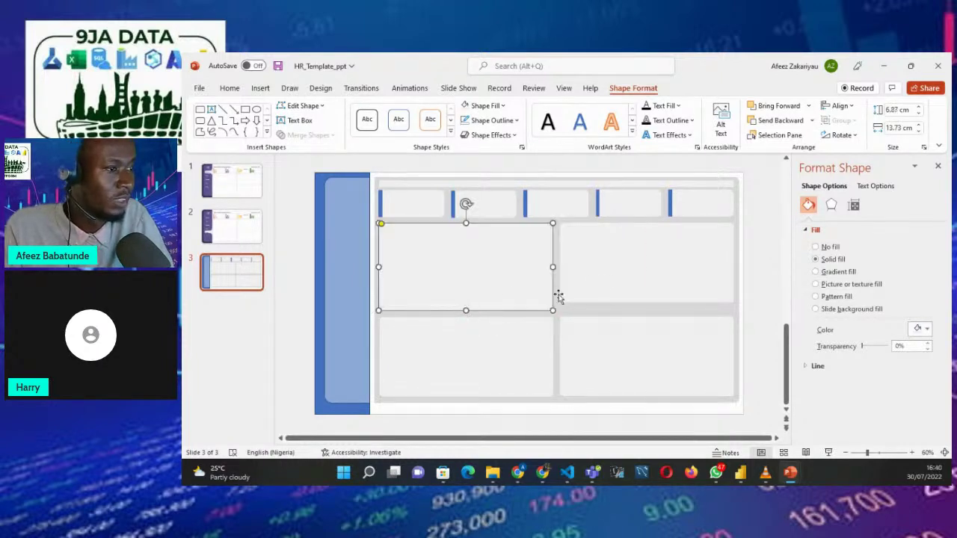
left_click(611, 288)
left_click_drag(646, 303, 646, 310)
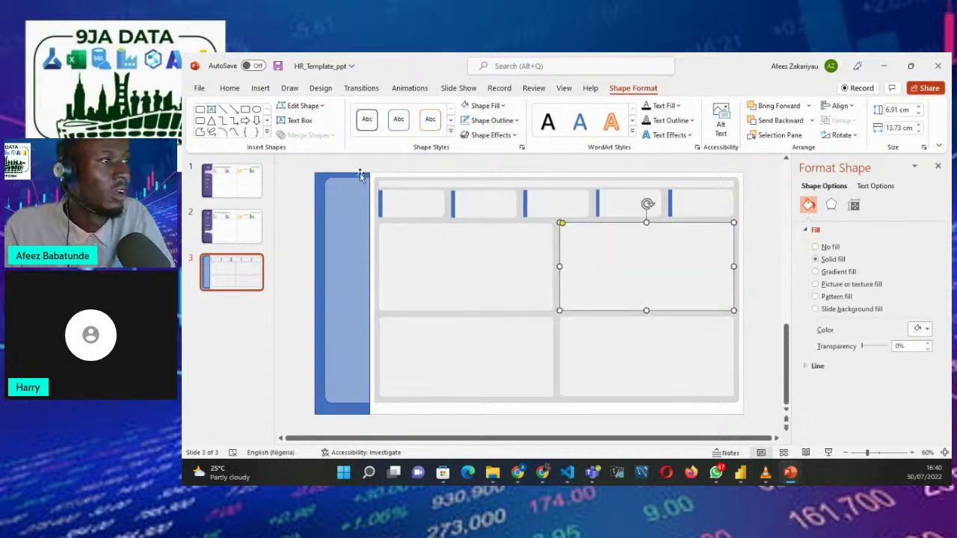
left_click(297, 217)
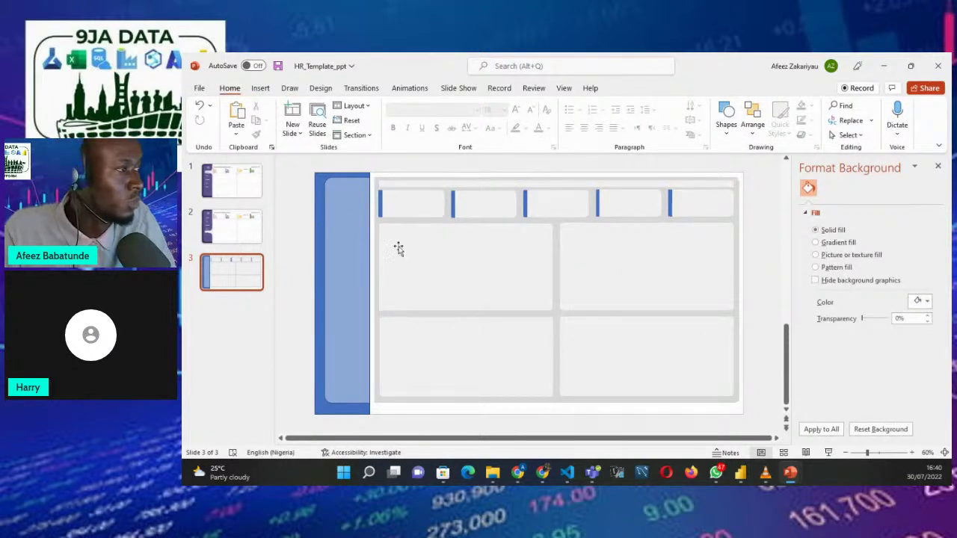
Fill the rounded inner sidebar panel with a darker blue theme shade and move the panel back up into position.
left_click(341, 225)
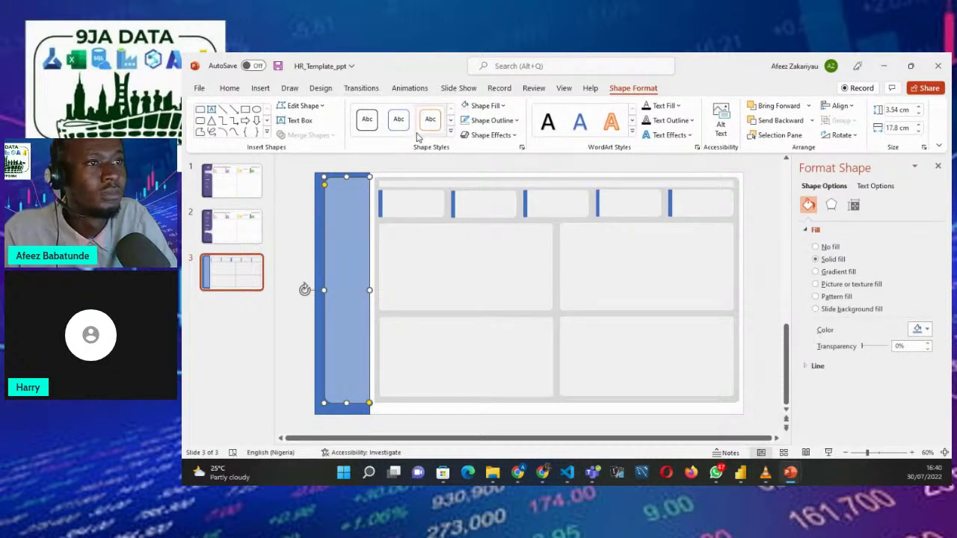
left_click(488, 107)
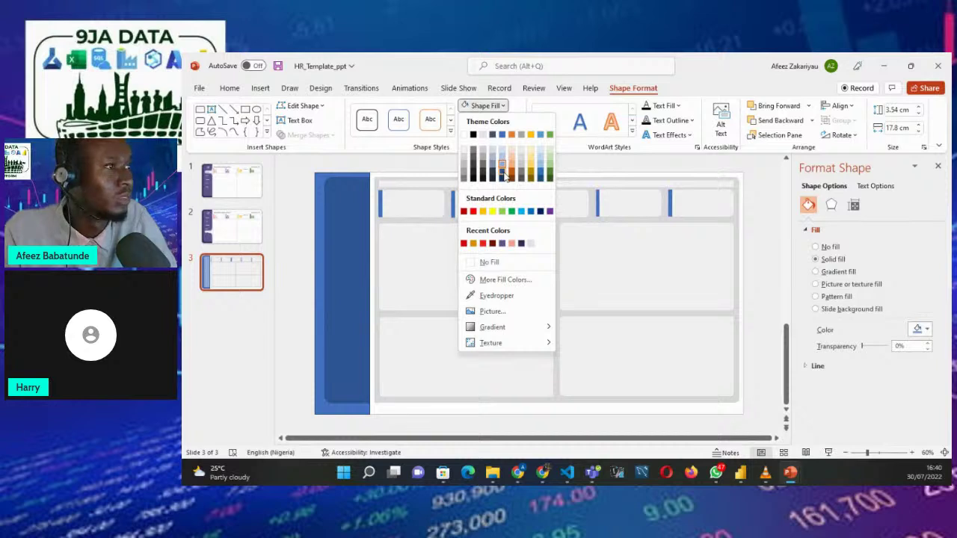
left_click(506, 175)
scroll(319, 217, "up", 1)
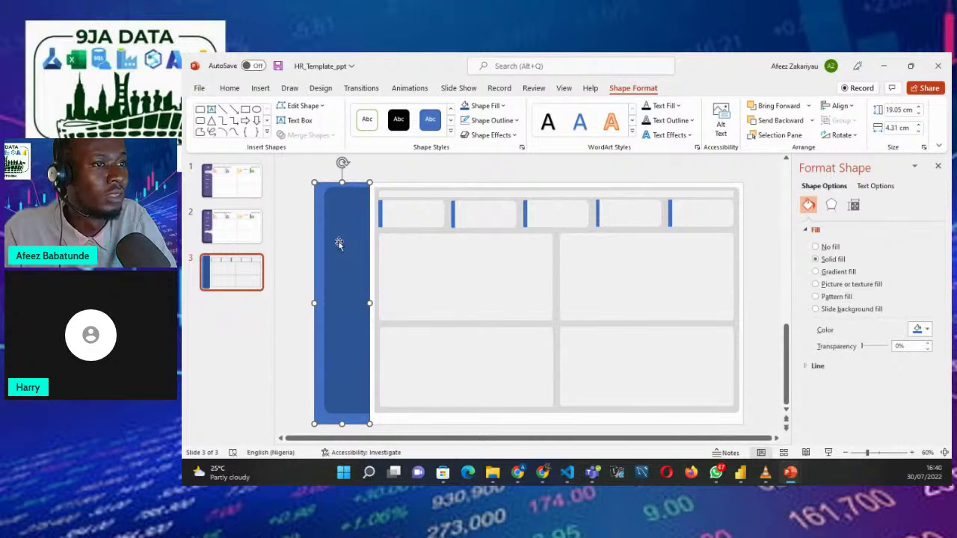
key("ctrl+z")
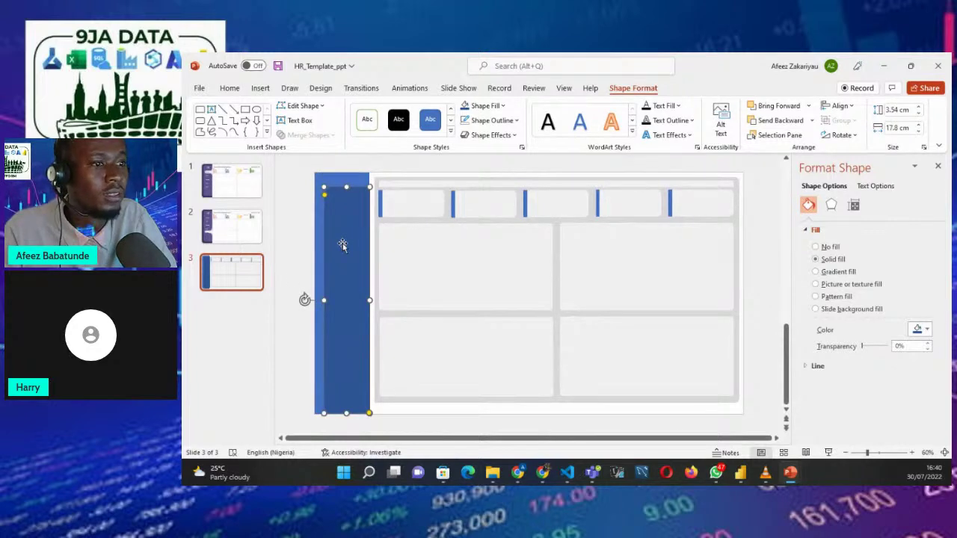
left_click_drag(342, 243, 341, 233)
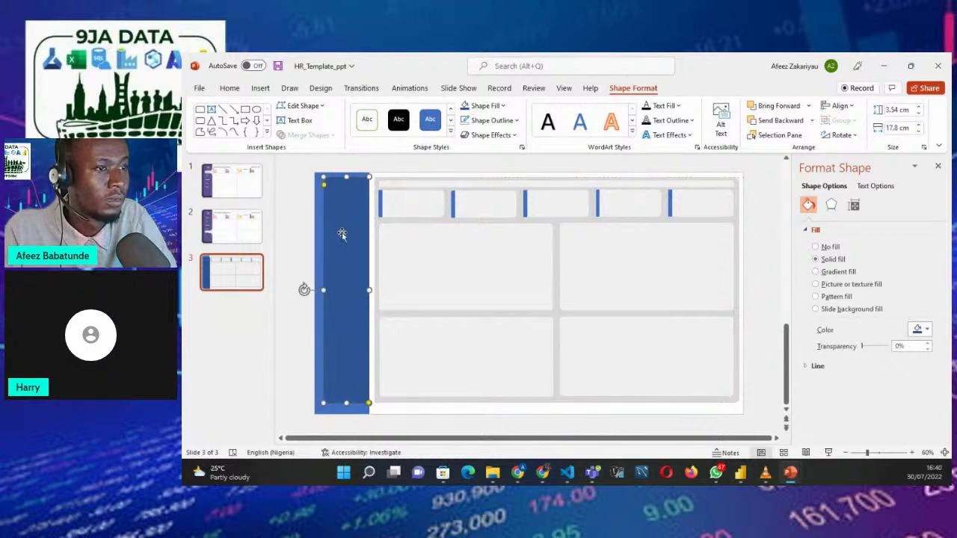
Fill the rounded inner sidebar panel with the standard purple and select the blue sidebar rectangle behind it.
left_click(502, 107)
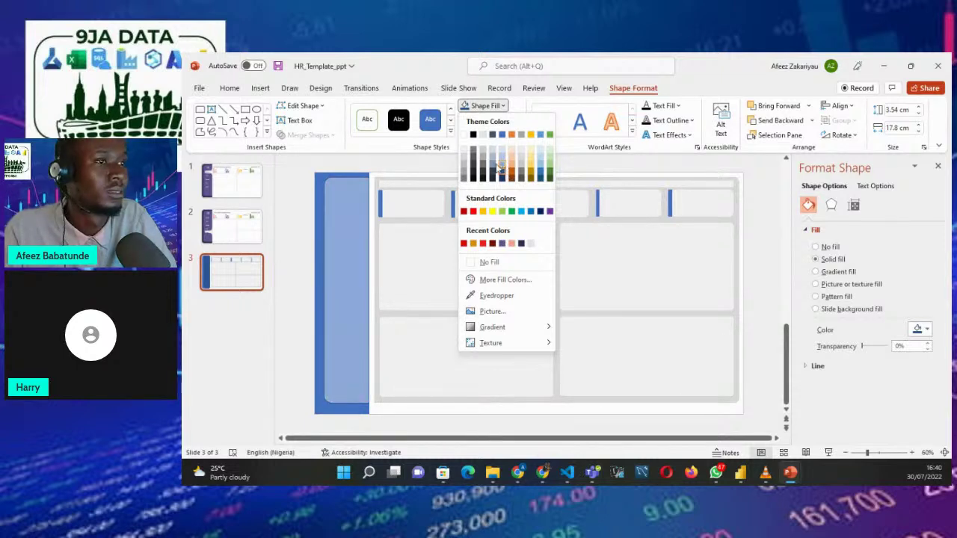
left_click(550, 211)
left_click(312, 291)
scroll(320, 188, "up", 1)
scroll(320, 188, "up", 1)
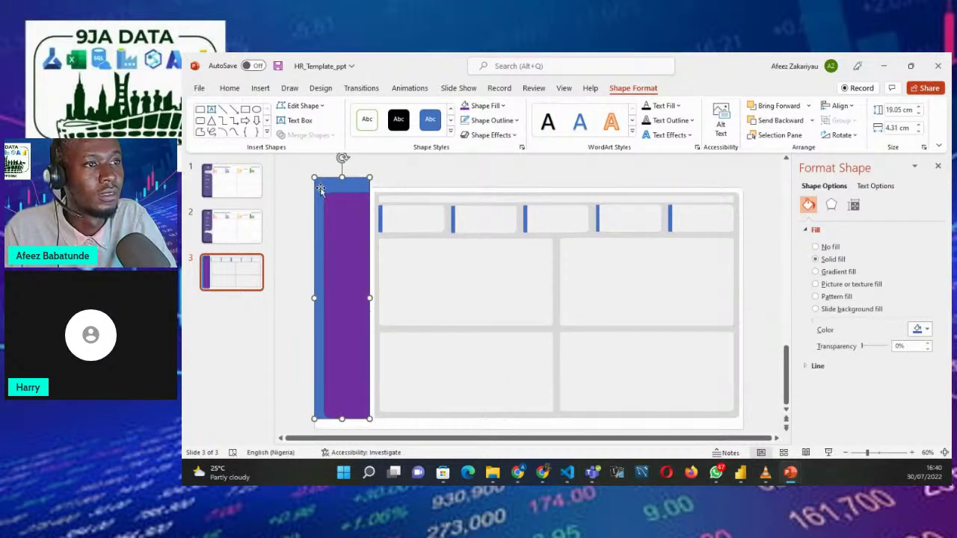
scroll(320, 188, "up", 1)
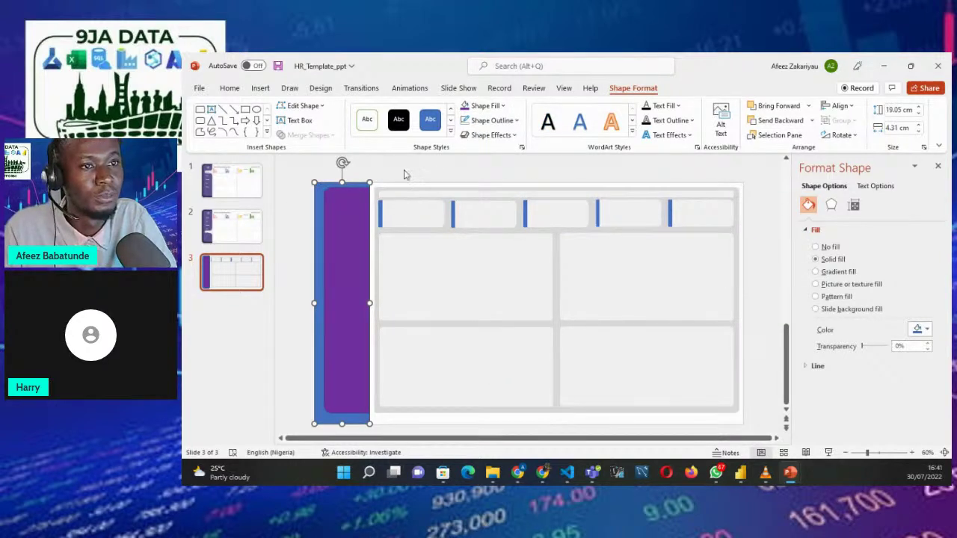
Fill the sidebar rectangle behind the purple panel with the darkest blue theme shade.
left_click(486, 105)
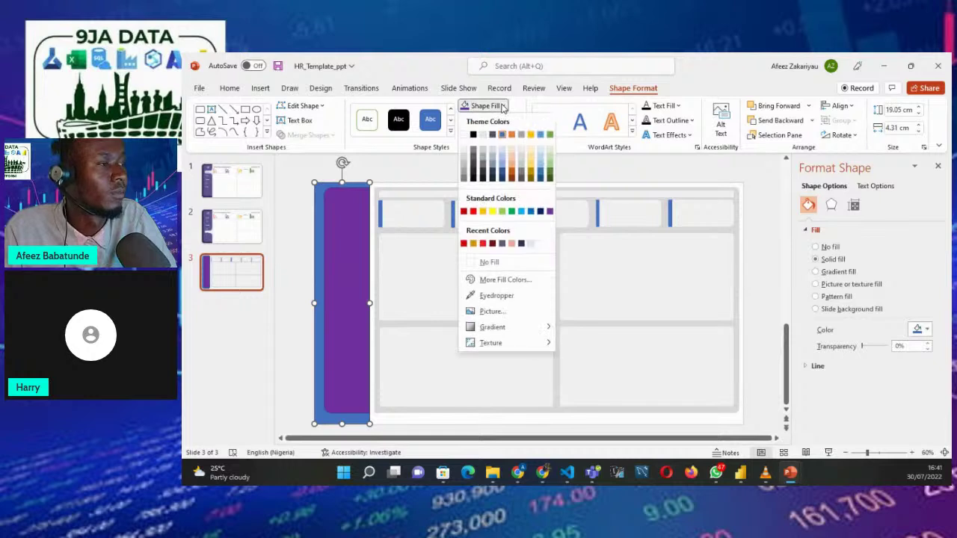
left_click(501, 179)
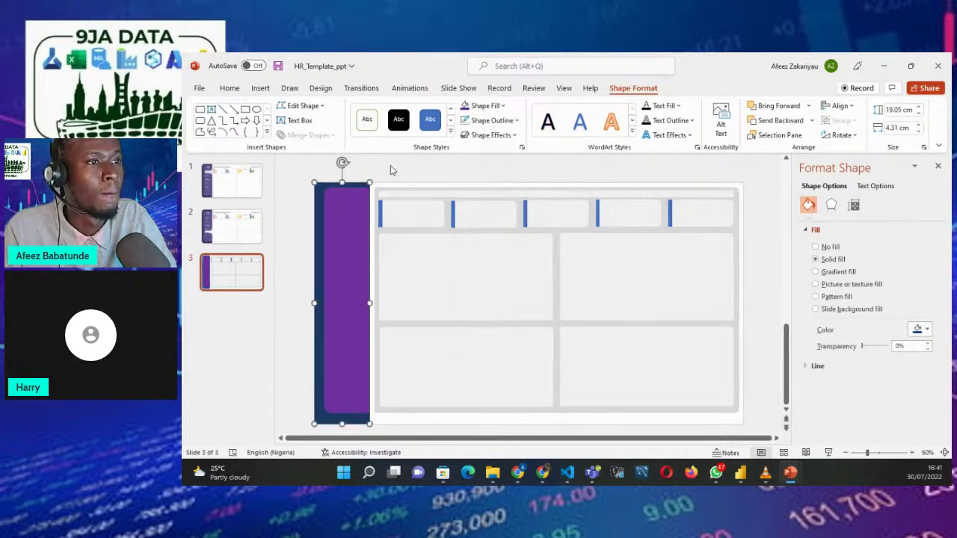
left_click(390, 169)
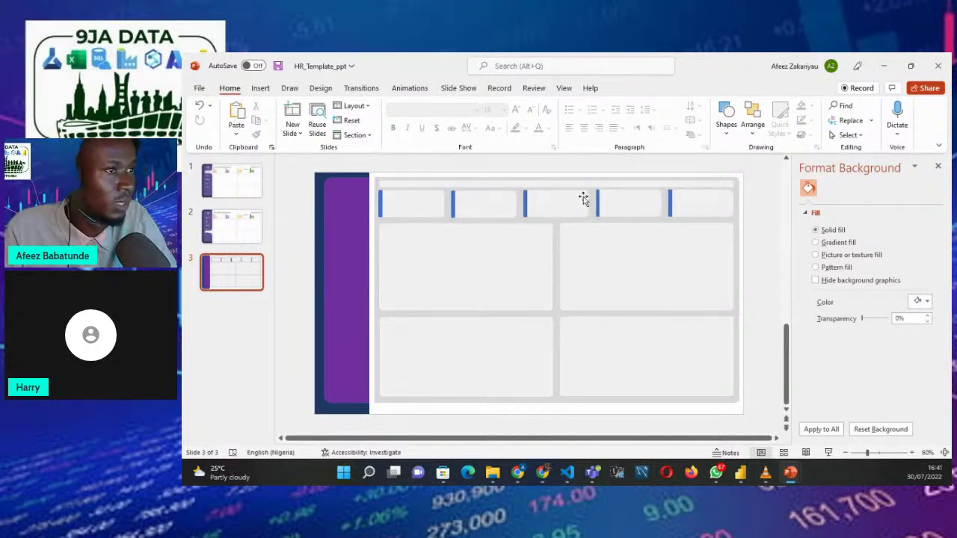
left_click(359, 298)
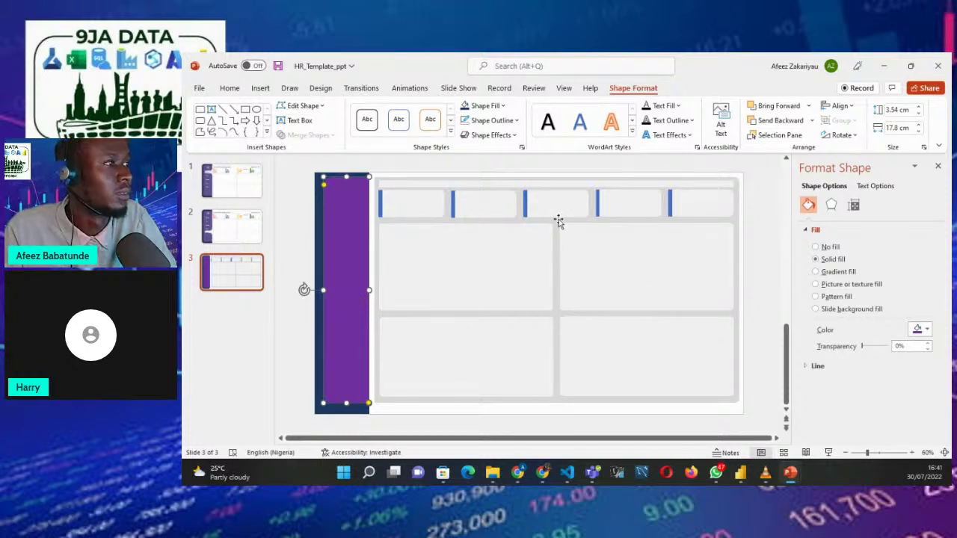
left_click(392, 166)
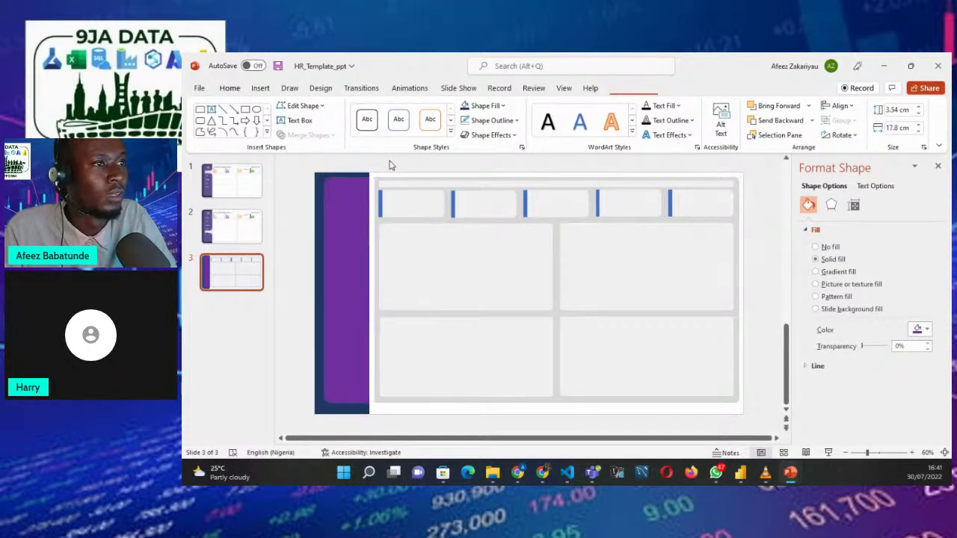
Search the stock icons for "Human re" and insert the solid icon of four people standing in a row.
left_click(260, 88)
left_click(398, 119)
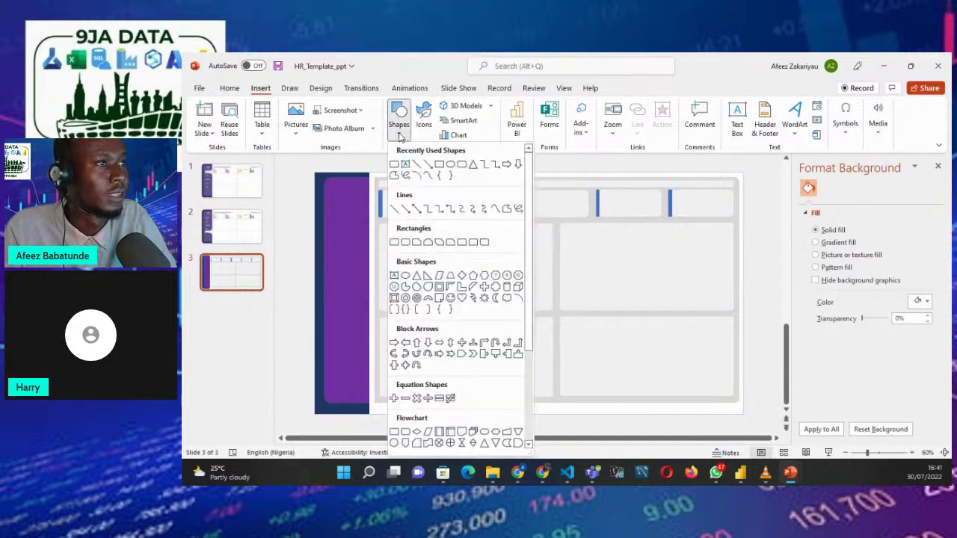
left_click(420, 129)
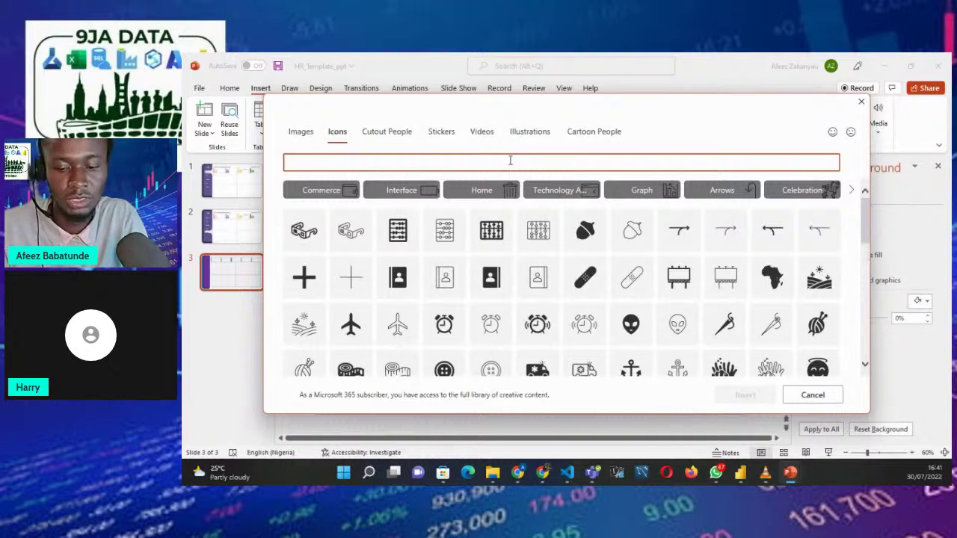
type("HR")
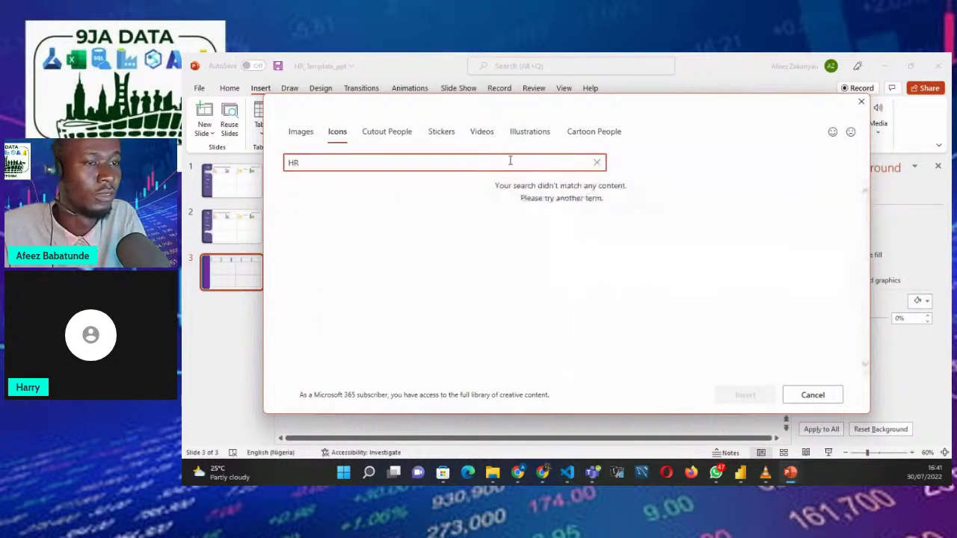
key("BackSpace")
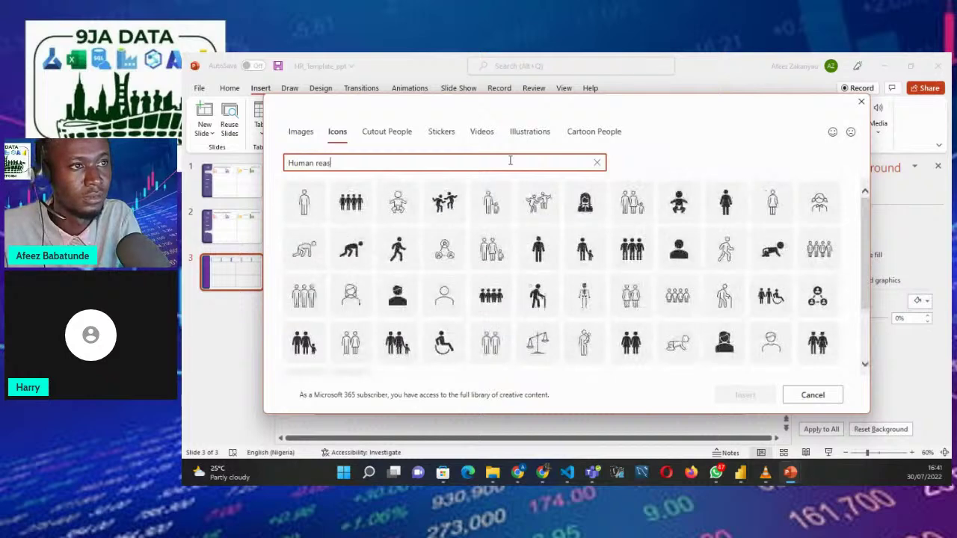
key("BackSpace")
key("BackSpace")
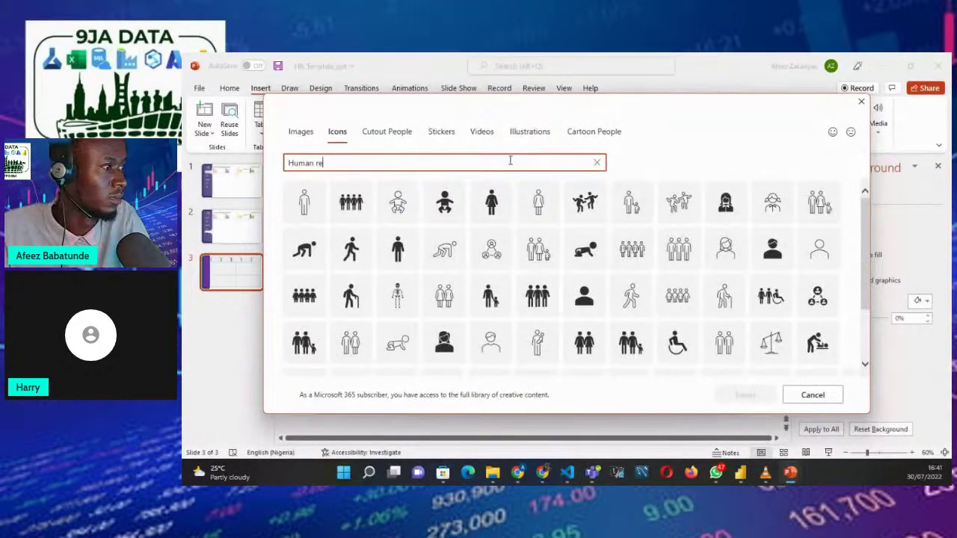
left_click(349, 208)
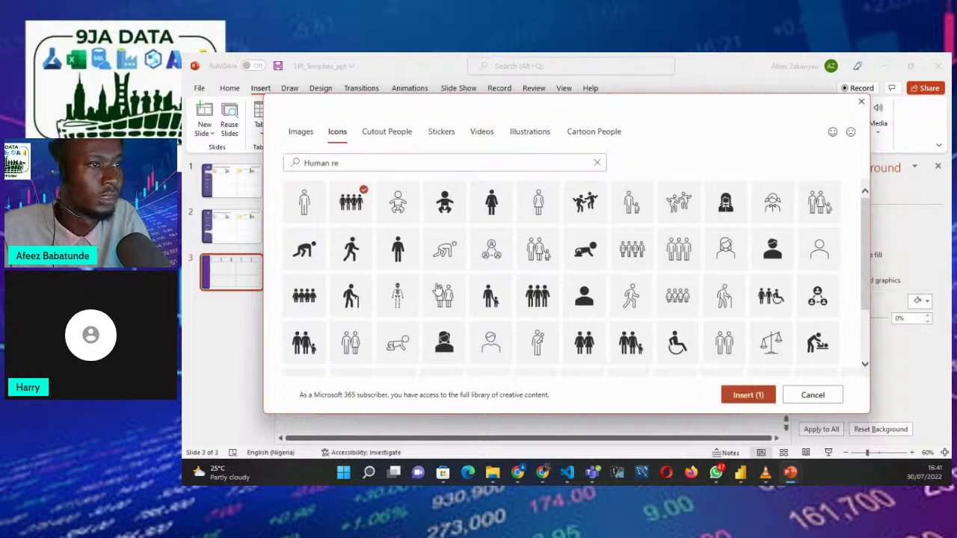
left_click(738, 401)
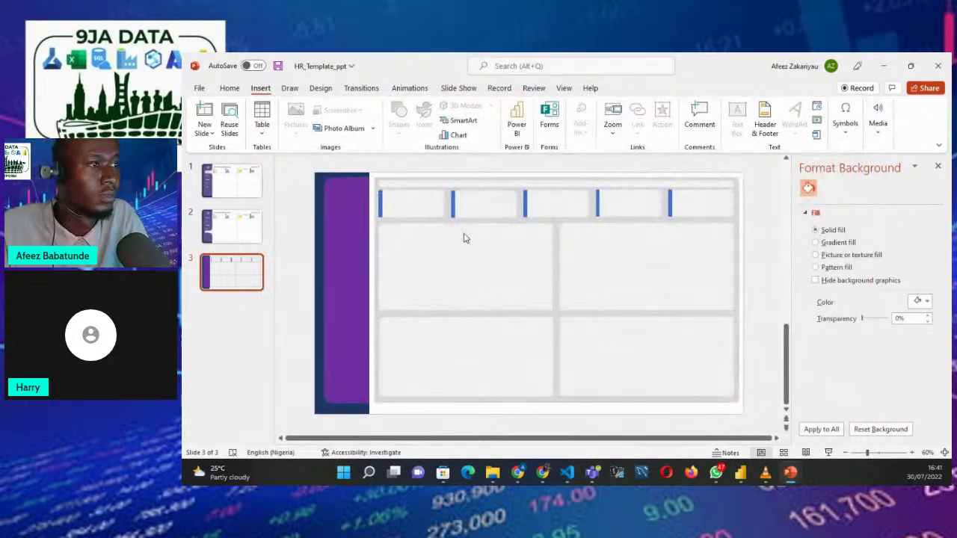
Move the people icon to the top of the purple sidebar panel and fill it with white.
left_click_drag(529, 295, 339, 193)
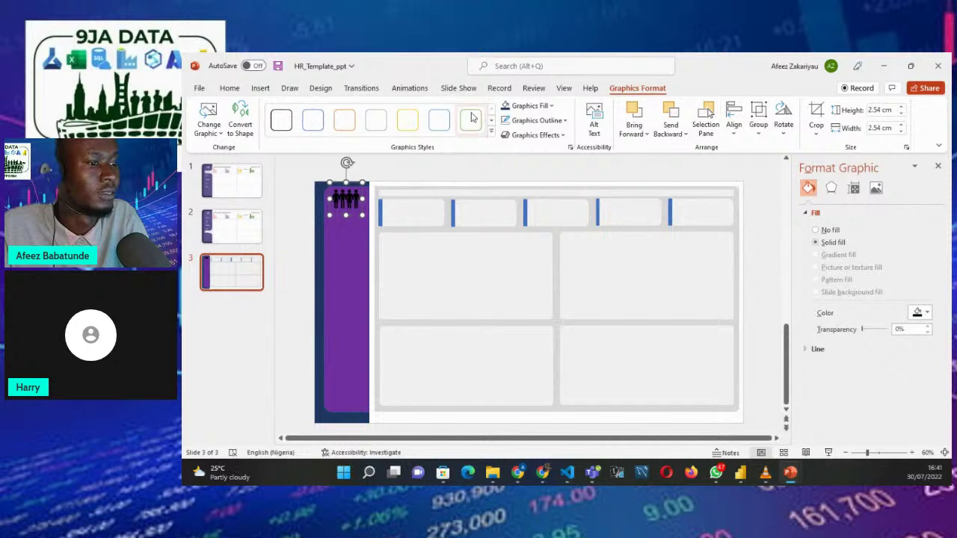
left_click(532, 106)
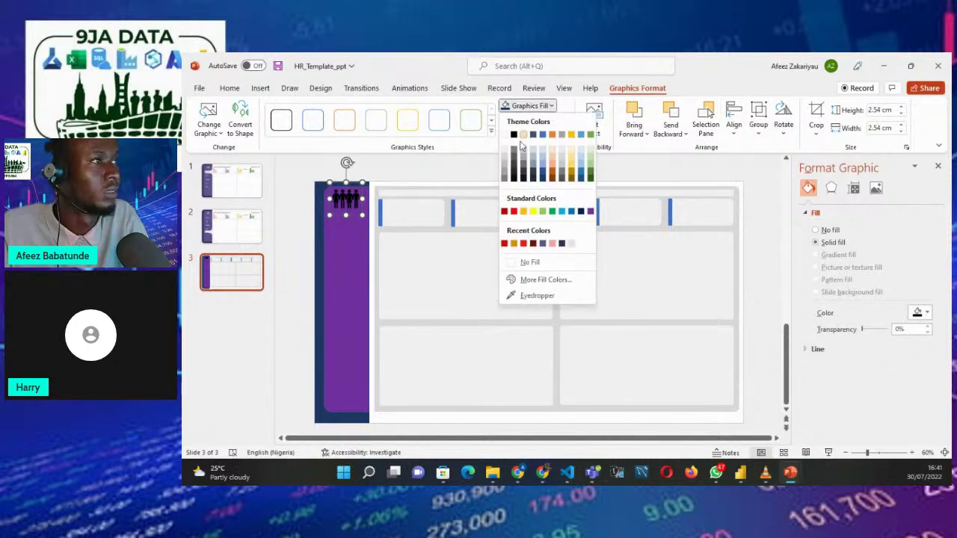
left_click(506, 135)
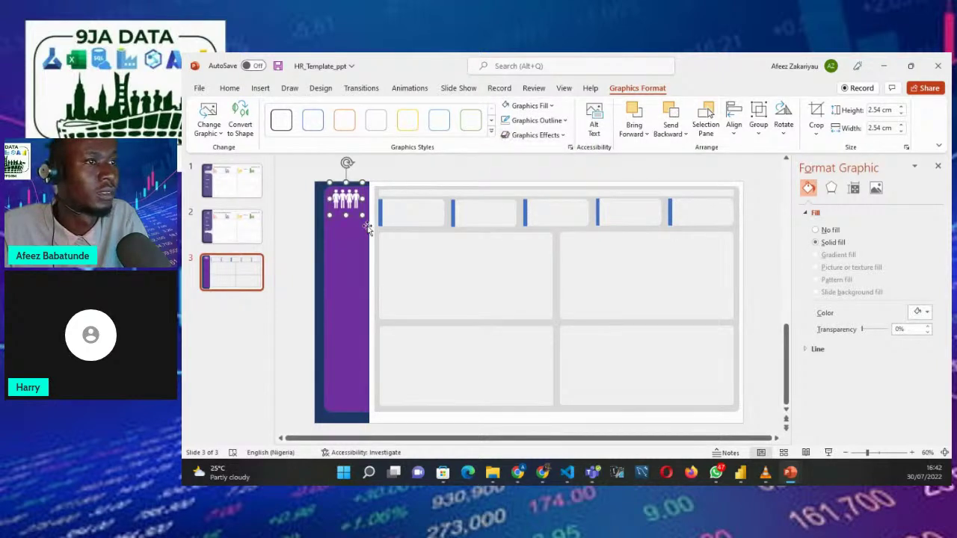
left_click(427, 165)
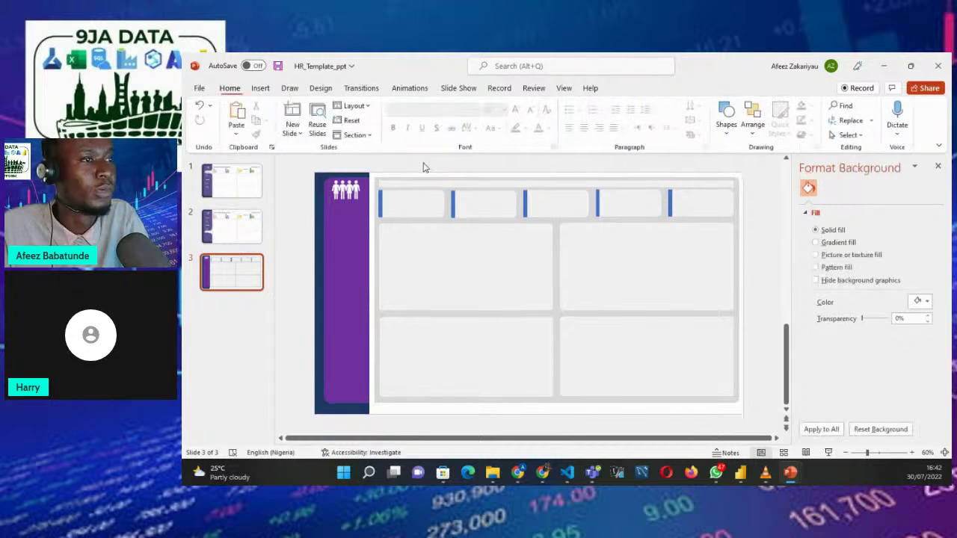
Shrink the people icon to about 1.7 cm square and shift it toward the purple panel's inner edge.
left_click(354, 192)
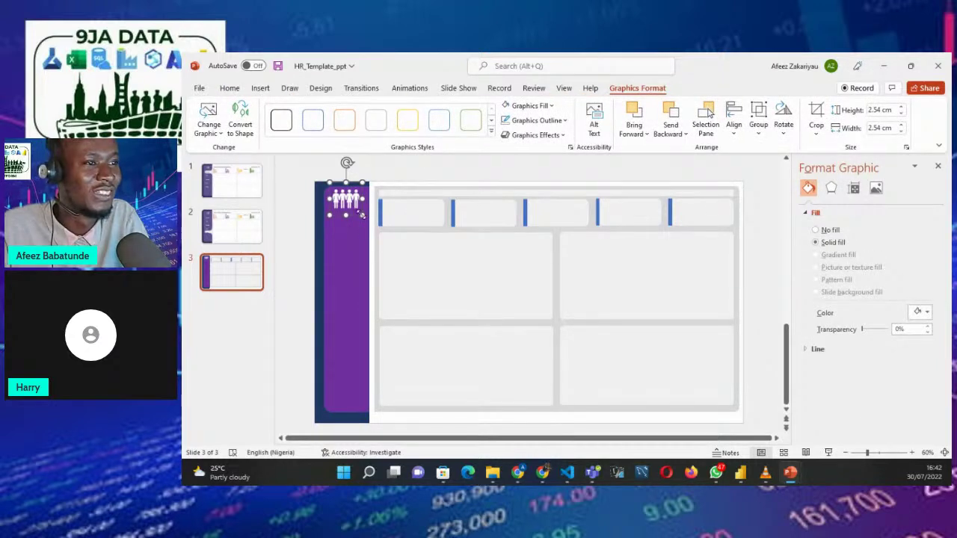
left_click_drag(361, 215, 350, 212)
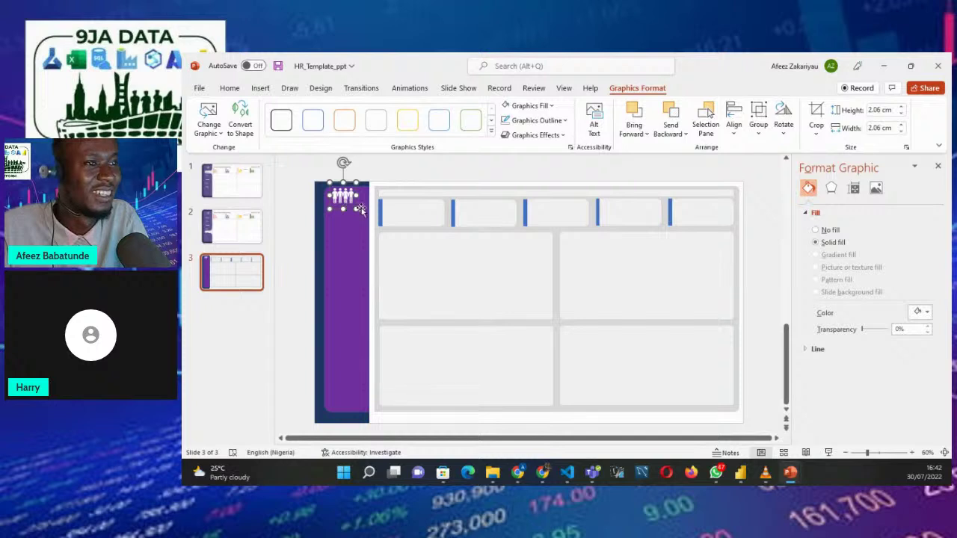
mouse_move(351, 209)
left_mouse_down()
mouse_move(342, 199)
mouse_move(353, 193)
left_mouse_up()
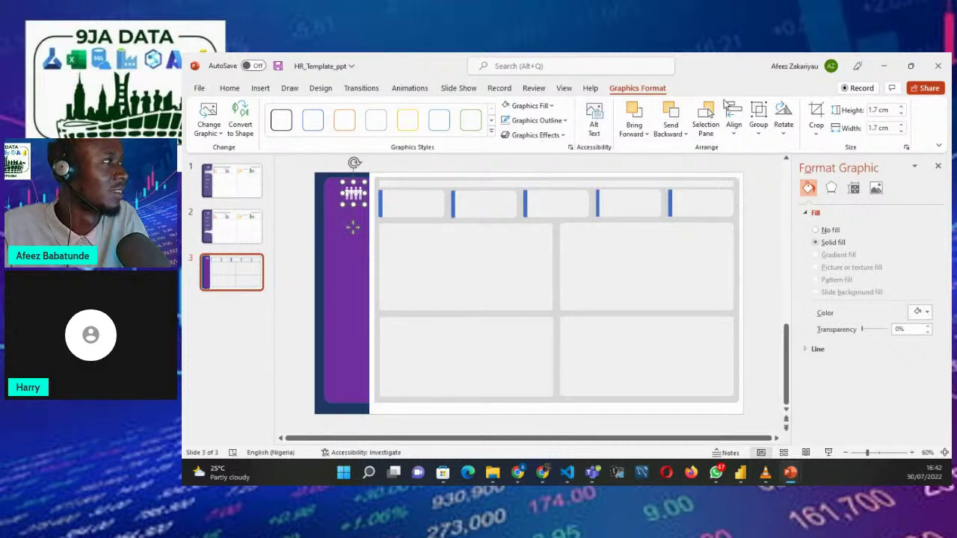
Add a text box reading "Human Resources" near the top of the purple panel and widen it to fit two lines.
left_click(261, 89)
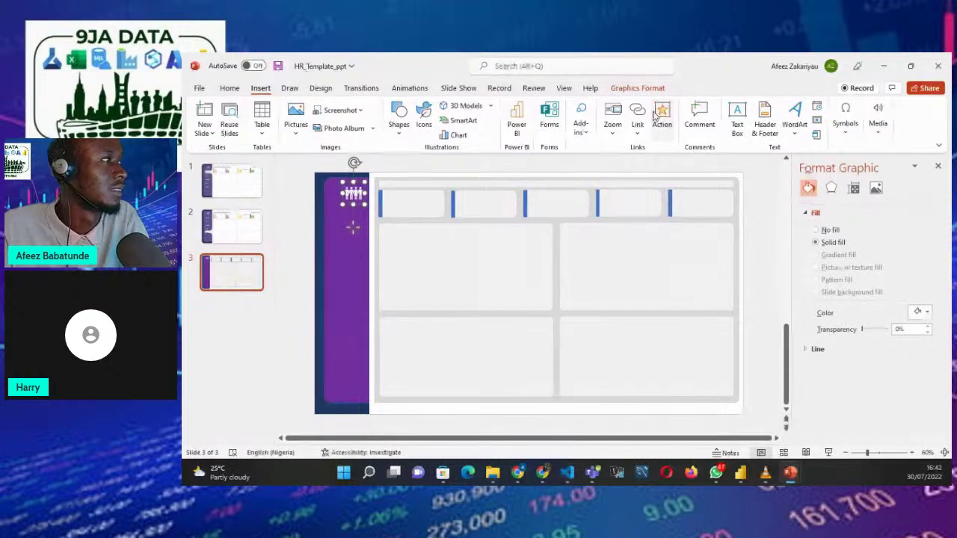
left_click(737, 113)
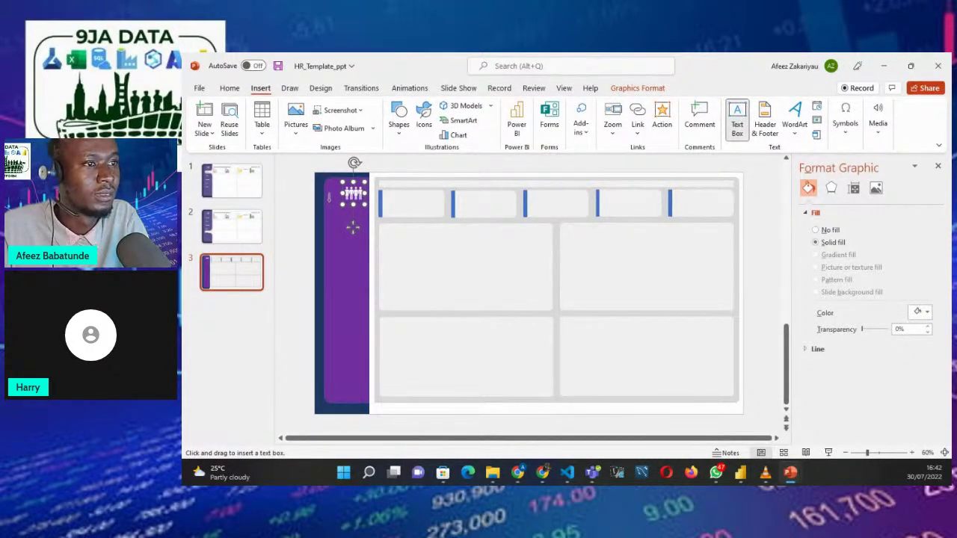
left_click(328, 197)
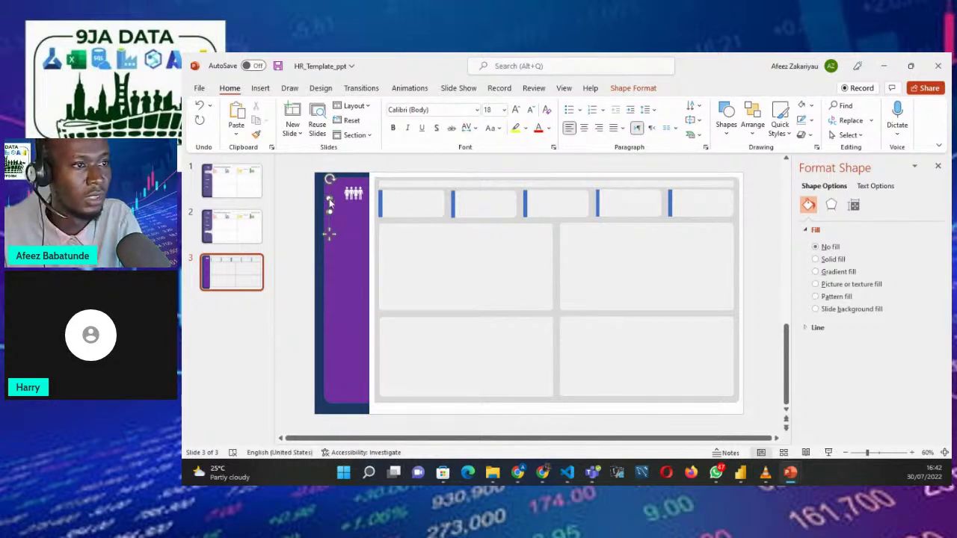
key("Return")
key("Return")
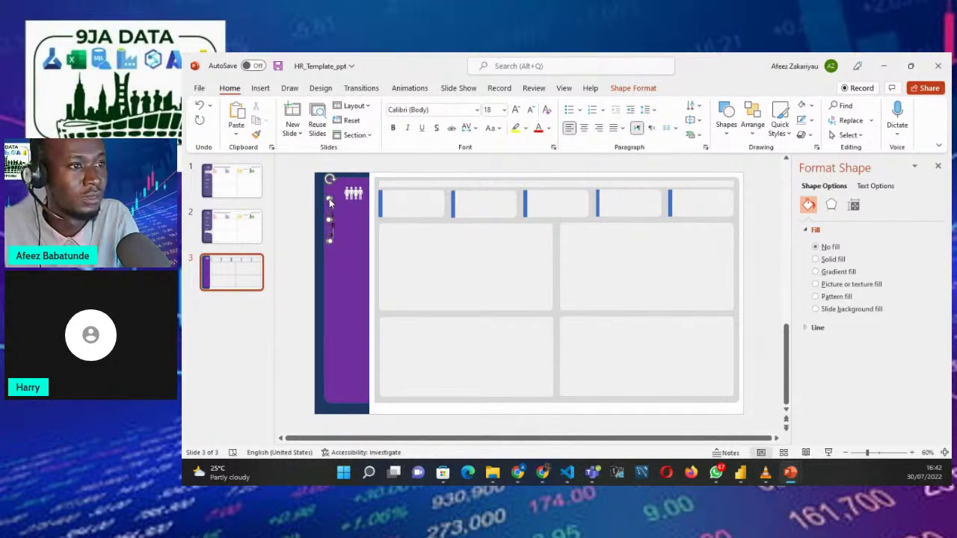
key("Return")
key("Return")
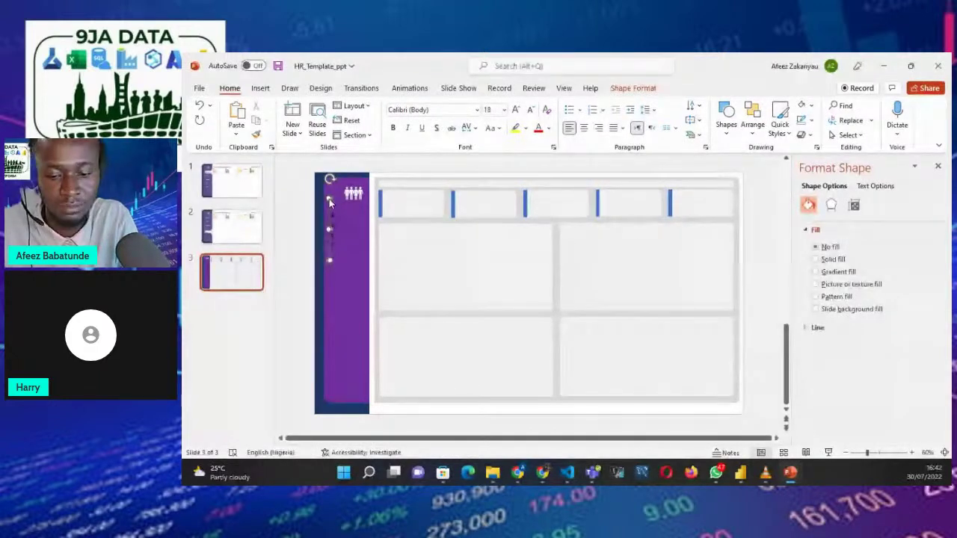
key("Return")
key("Return")
key("Return")
key("Return")
key("Return")
key("Return")
key("Return")
key("Return")
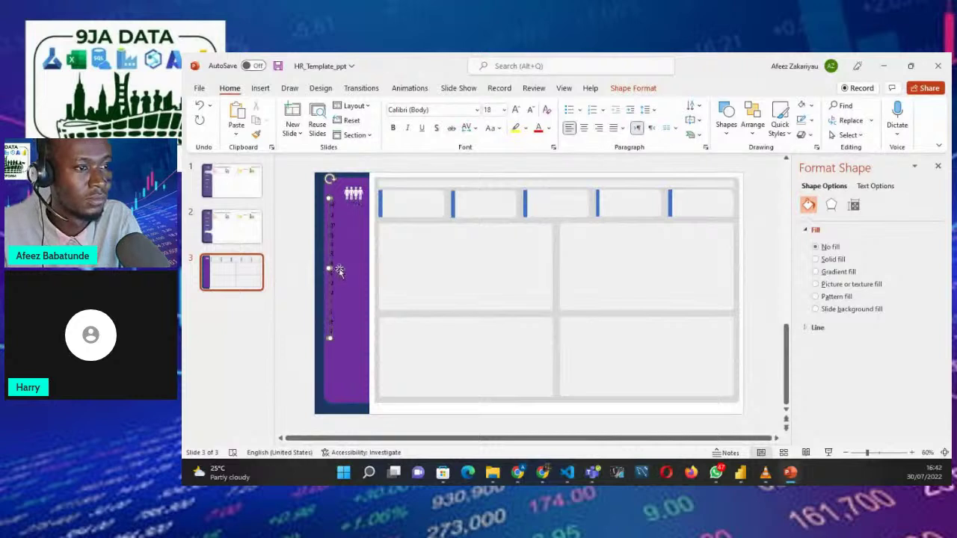
left_click_drag(330, 267, 413, 270)
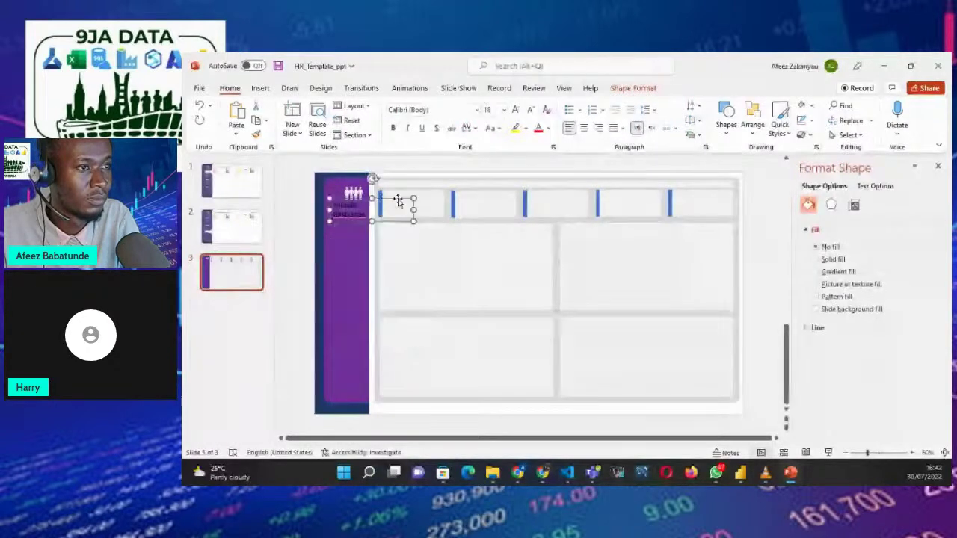
Move the people icon up above the "Human Resources" text and narrow the text box to about the panel's width.
left_click(354, 195)
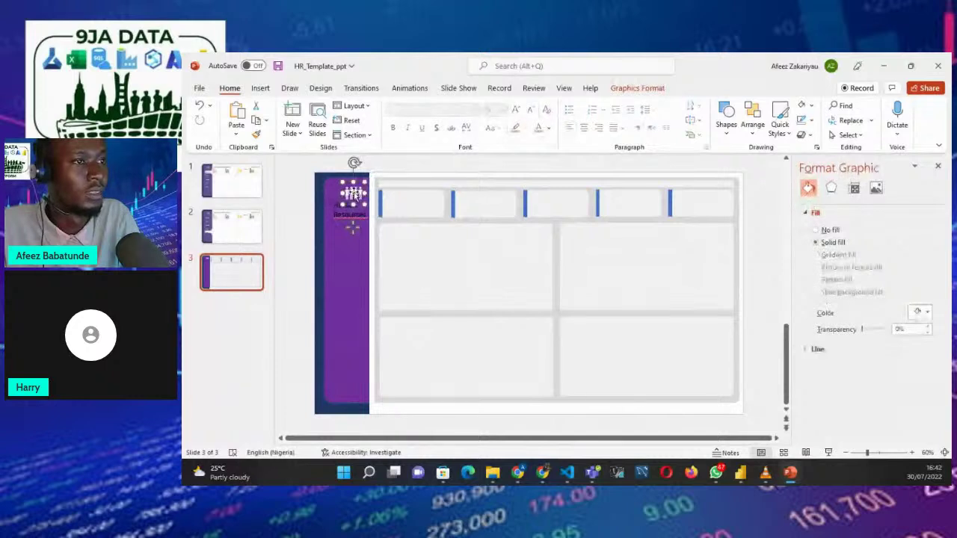
left_click_drag(354, 196, 348, 187)
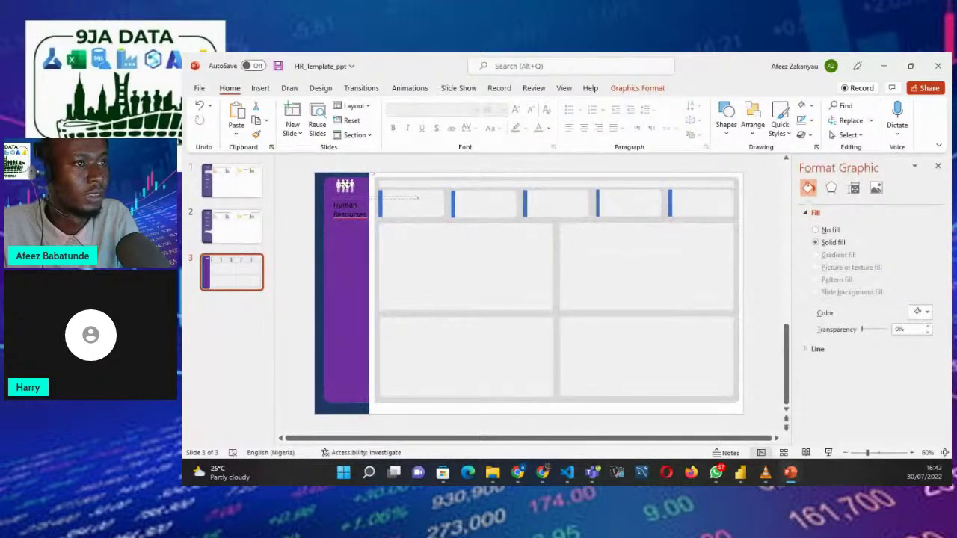
left_click(355, 221)
mouse_move(354, 221)
left_mouse_down()
mouse_move(406, 215)
mouse_move(367, 214)
mouse_move(372, 222)
left_mouse_up()
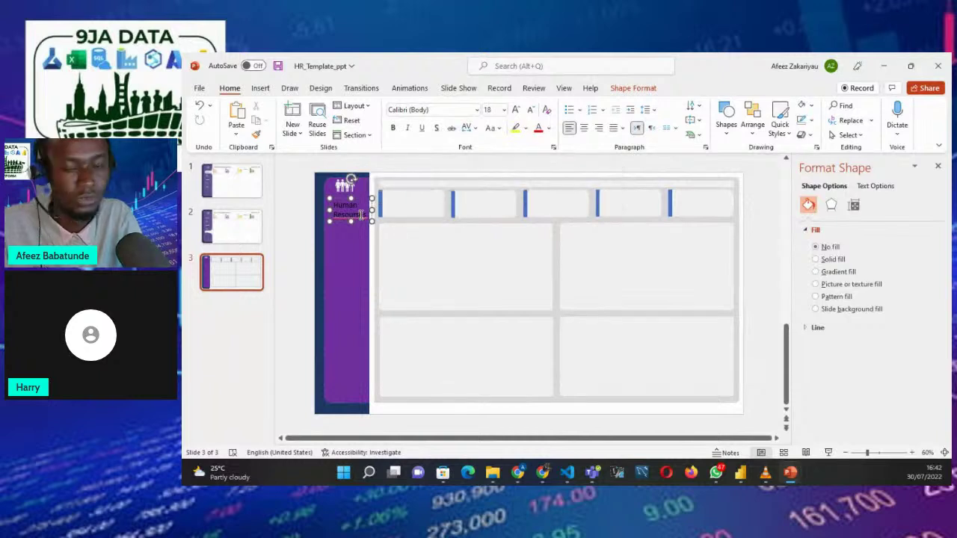
Centre the "Human Resources" text and reduce its font size to 11.
triple_click(365, 214)
key("ctrl+e")
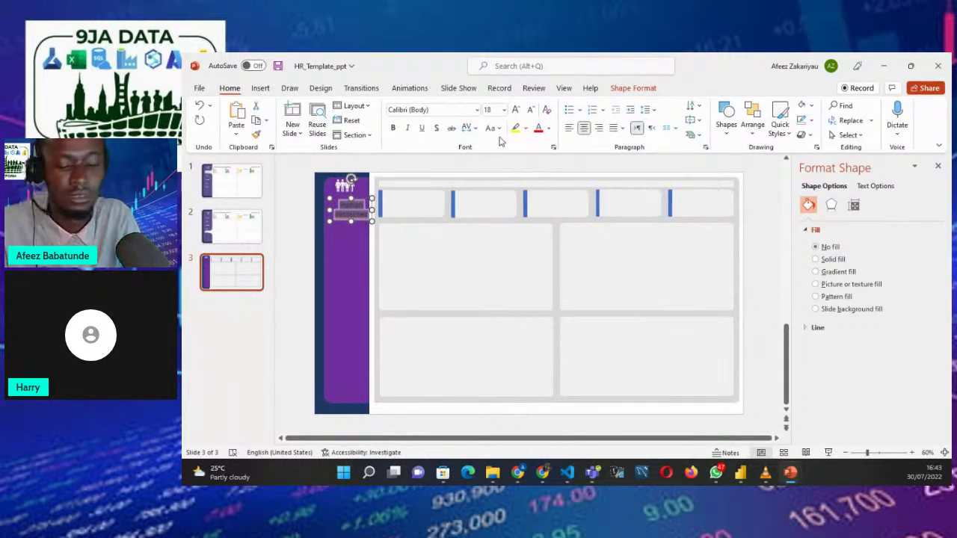
key("ctrl+shift+comma")
key("ctrl+shift+comma")
key("ctrl+shift+comma")
key("ctrl+shift+comma")
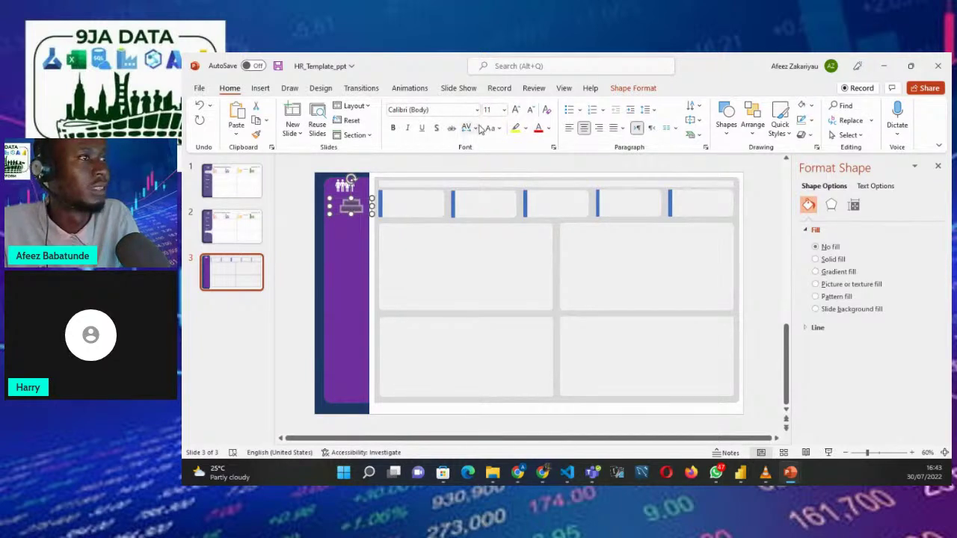
Colour the "Human Resources" text white and move its box up directly beneath the people icon.
left_click(548, 130)
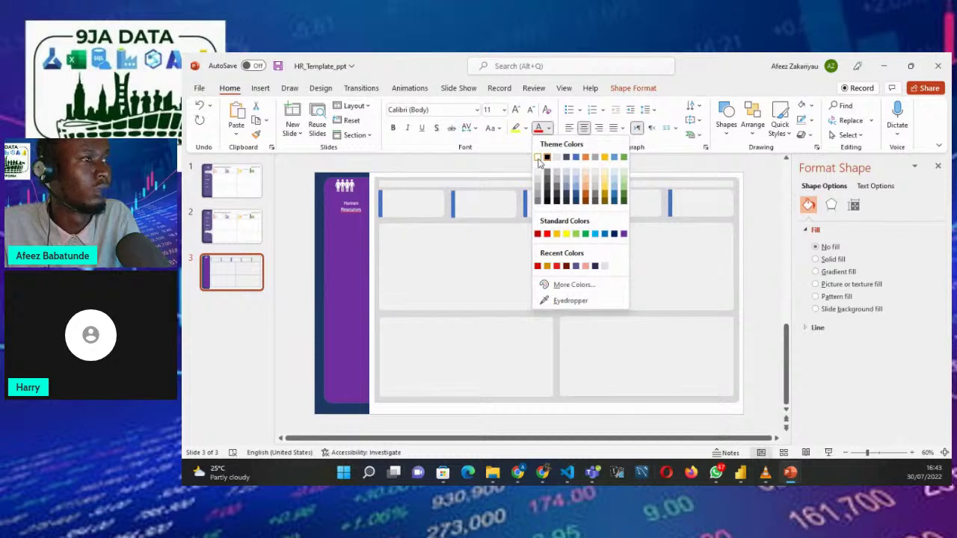
left_click(538, 158)
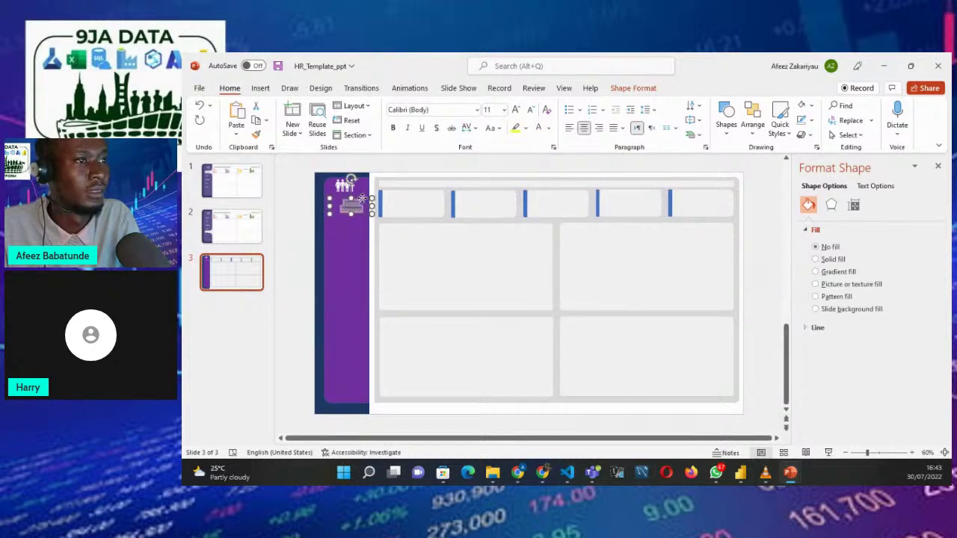
key("Escape")
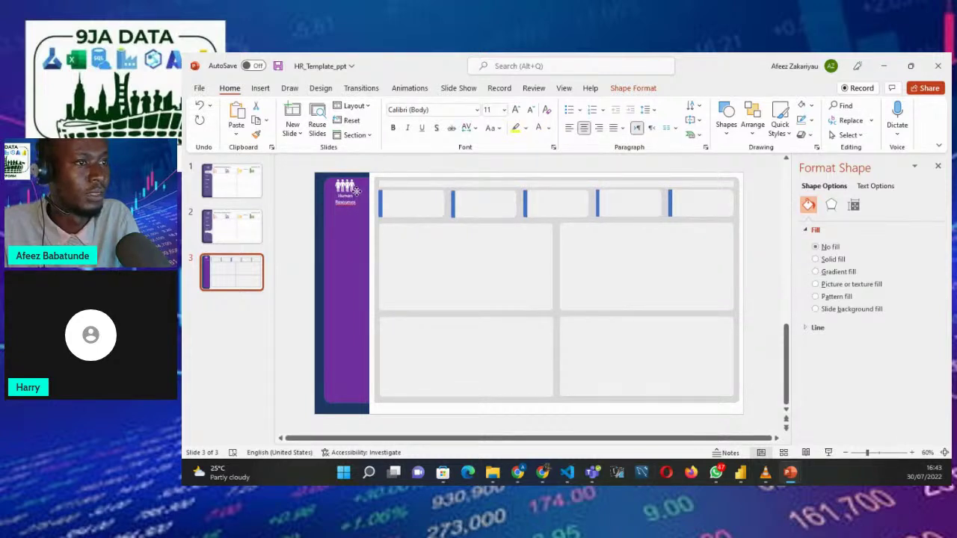
left_click(356, 192)
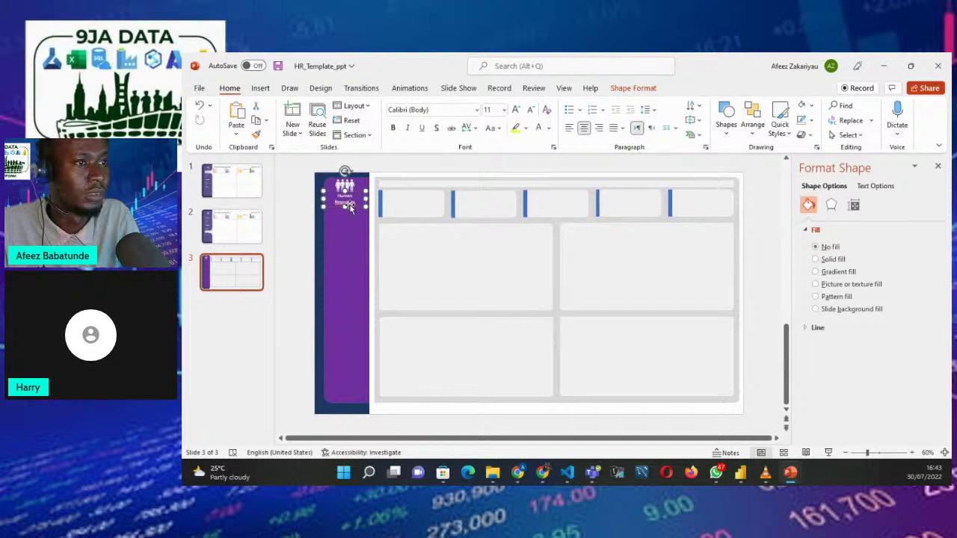
left_click(347, 197)
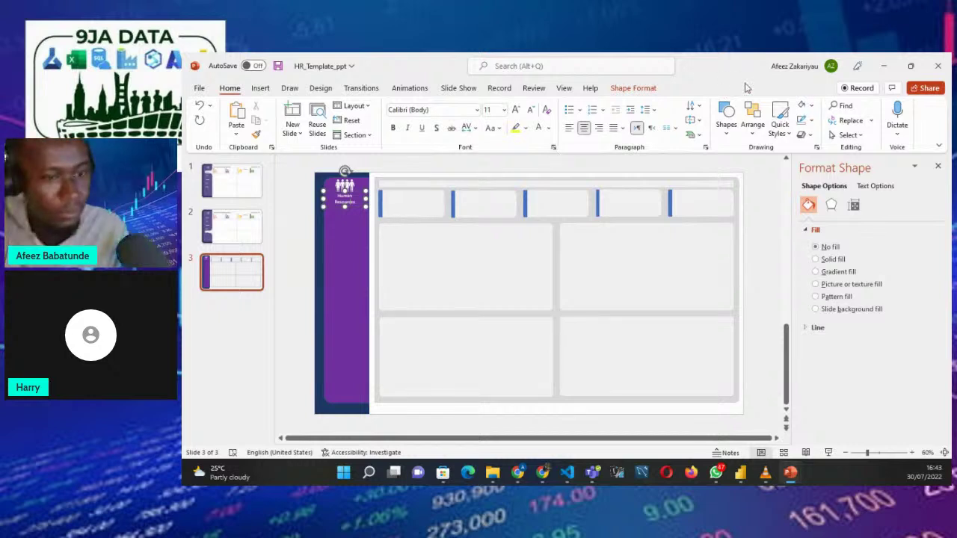
left_click(562, 166)
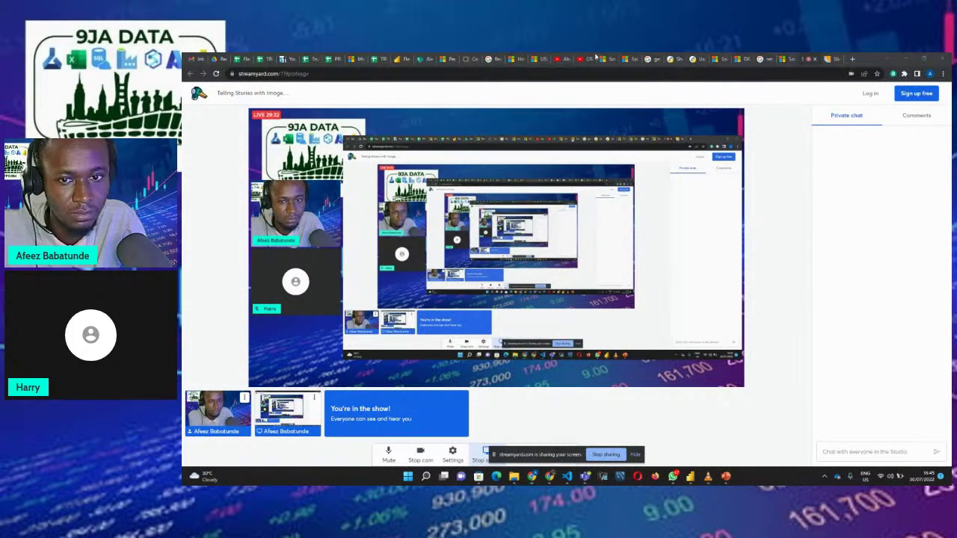
Switch to the HR Dashboard - Modern report in the browser's Power BI service and download it as a file.
mouse_move(583, 479)
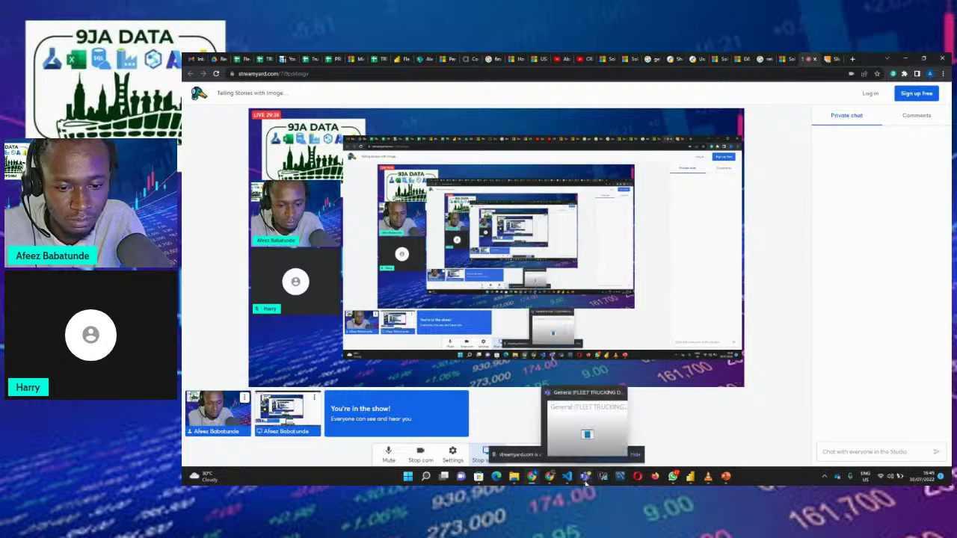
mouse_move(550, 476)
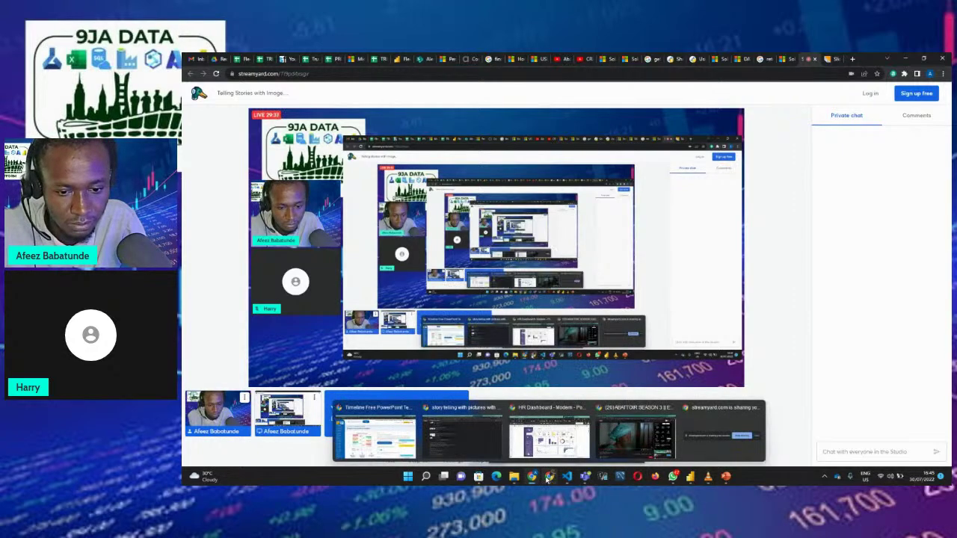
left_click(550, 433)
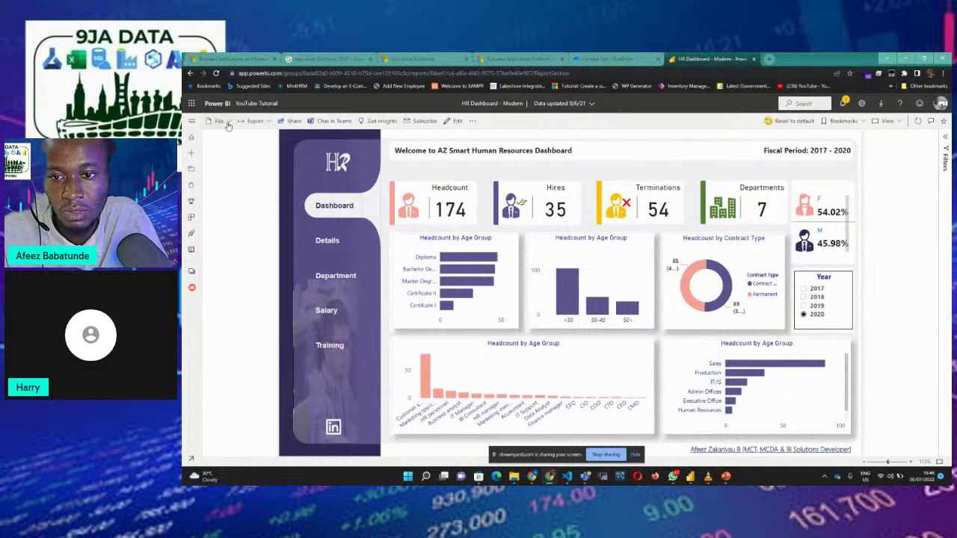
left_click(228, 125)
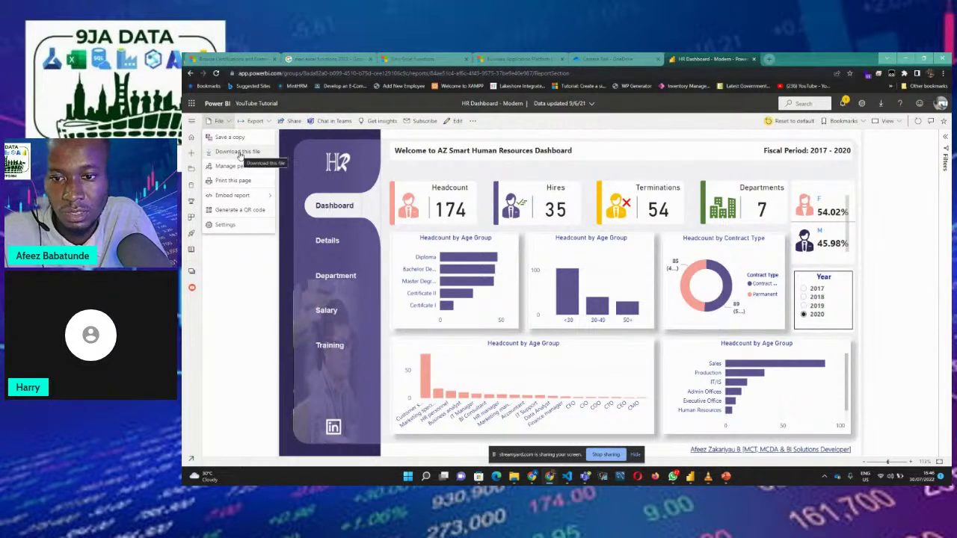
left_click(239, 152)
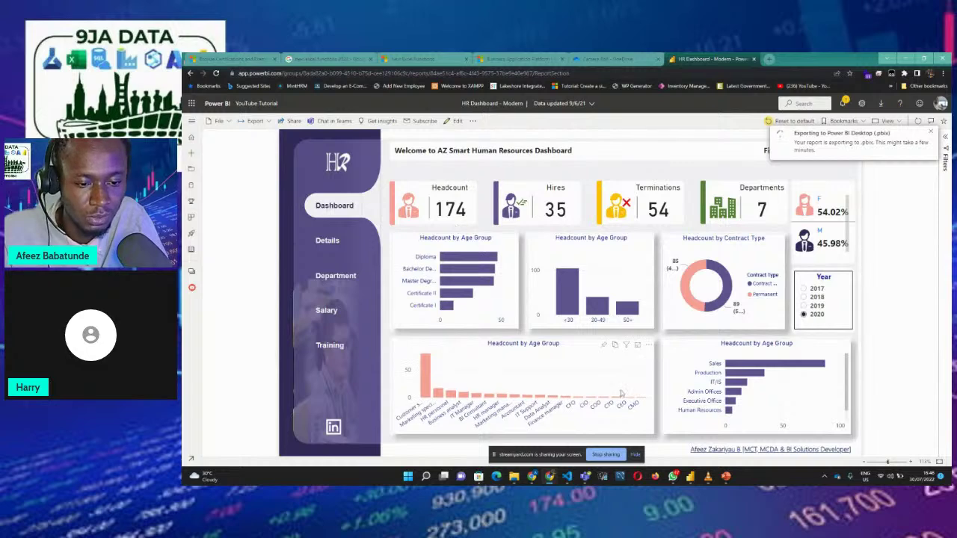
Return to the browser's download prompt and save the HR Dashboard - Modern PBIX file to the Desktop.
mouse_move(689, 476)
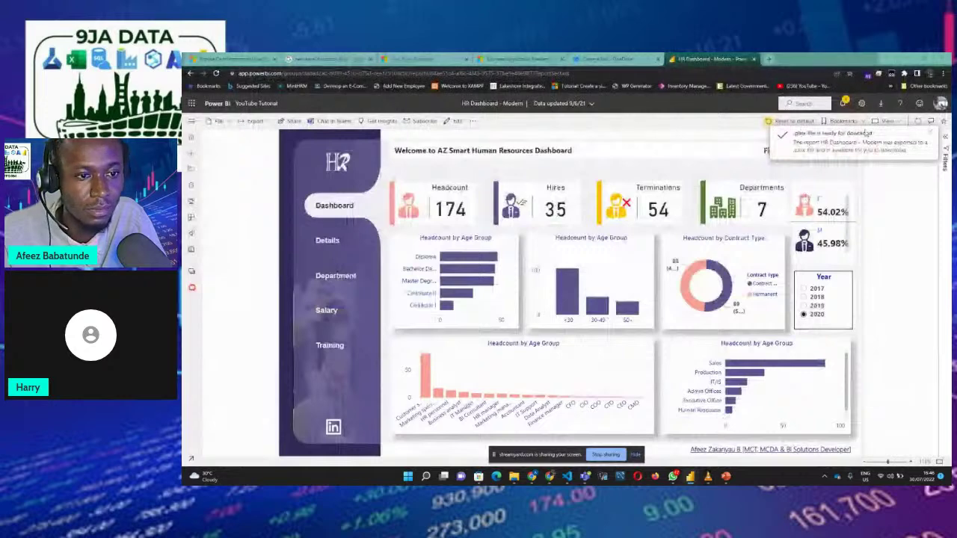
key("alt+Tab")
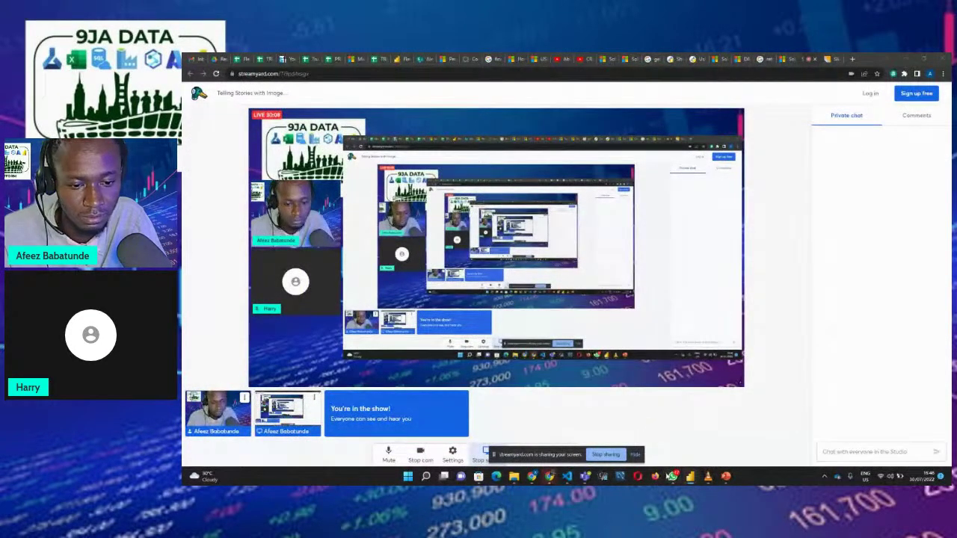
left_click(532, 476)
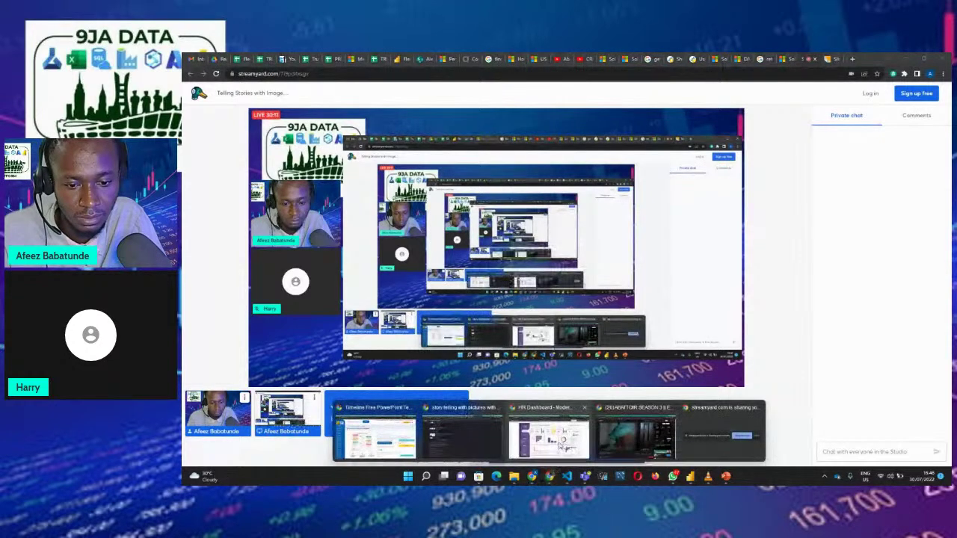
left_click(561, 444)
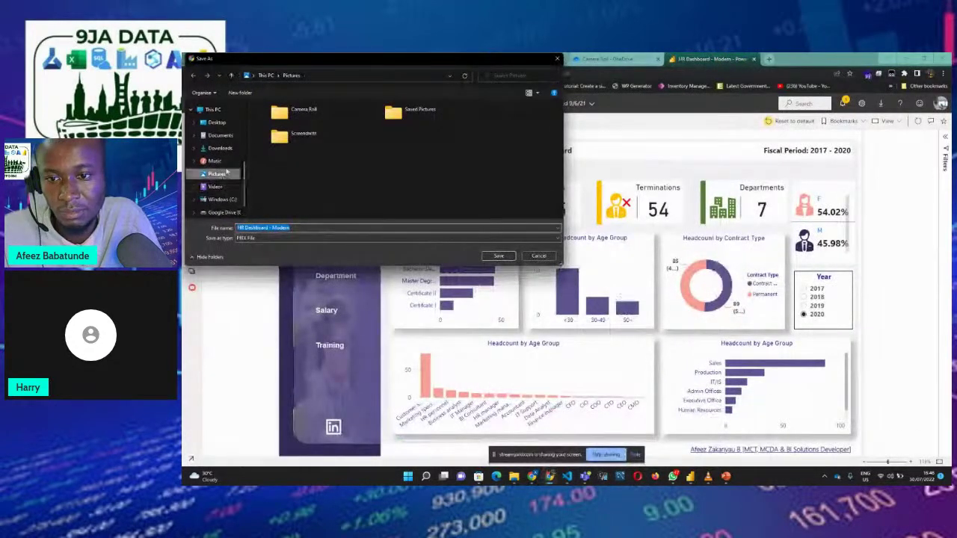
left_click(217, 122)
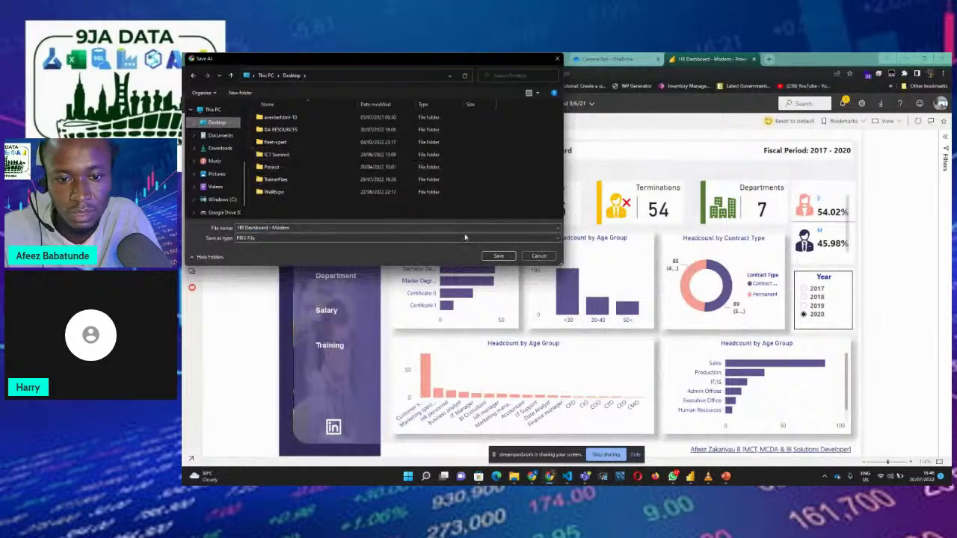
left_click(498, 256)
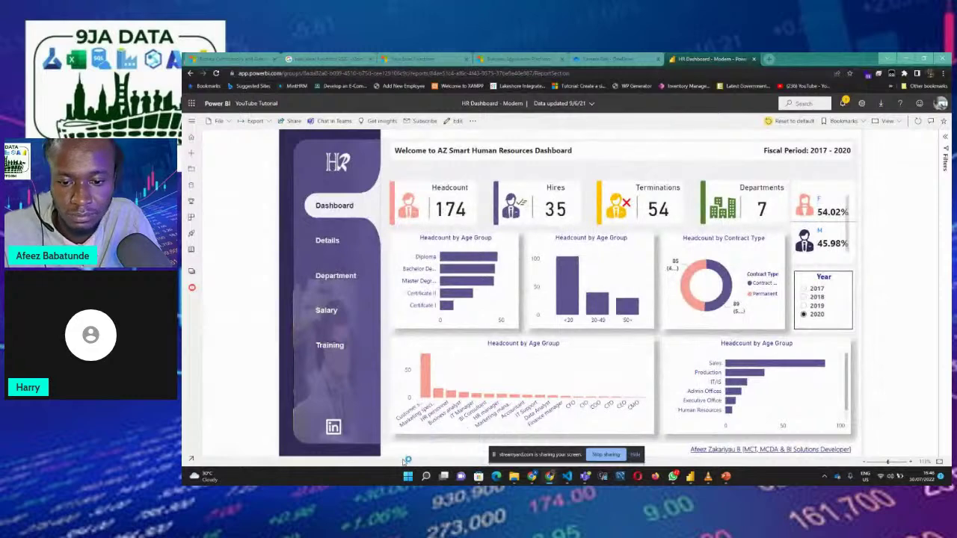
Open the downloaded HR Dashboard - Modern file in Power BI Desktop and return to the HR_Template_ppt presentation in PowerPoint.
mouse_move(553, 480)
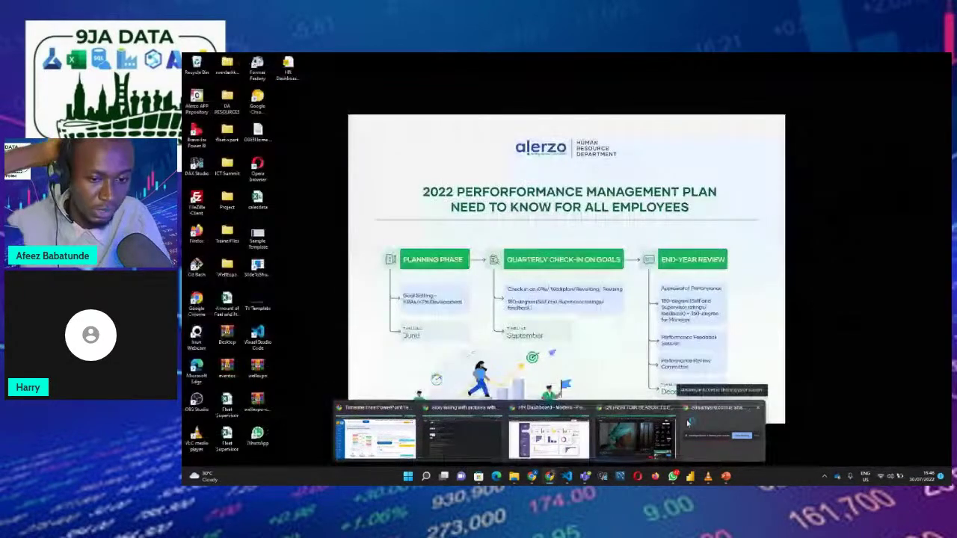
left_click(687, 423)
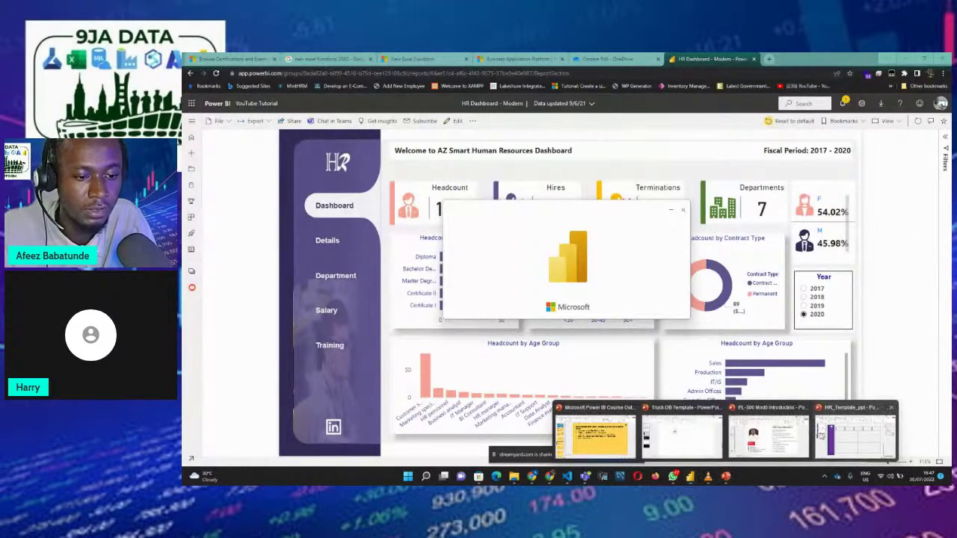
left_click(822, 433)
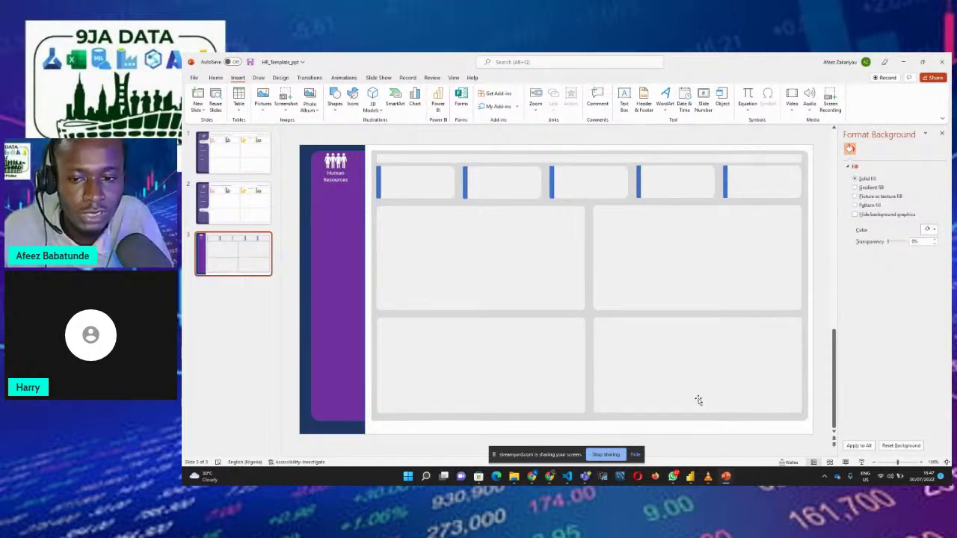
left_click(344, 262)
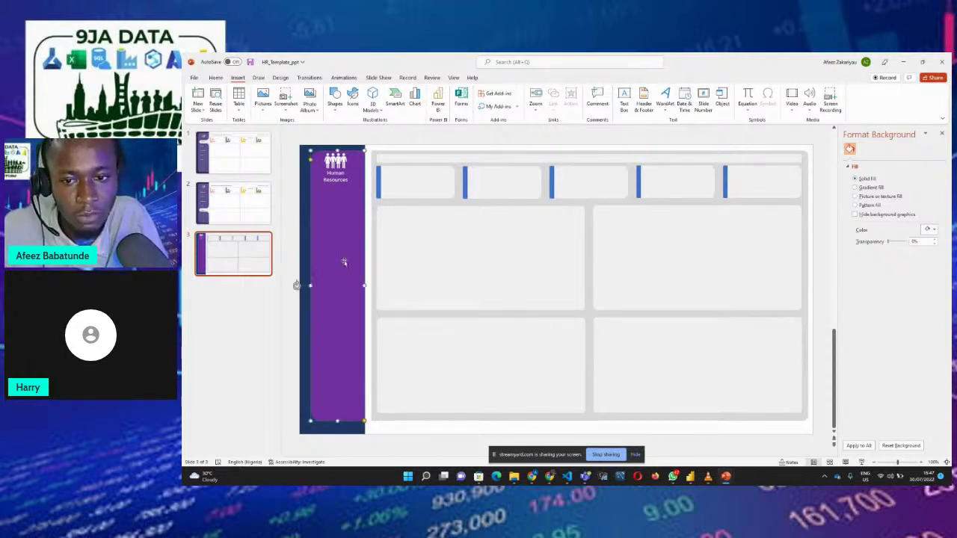
left_click(378, 192)
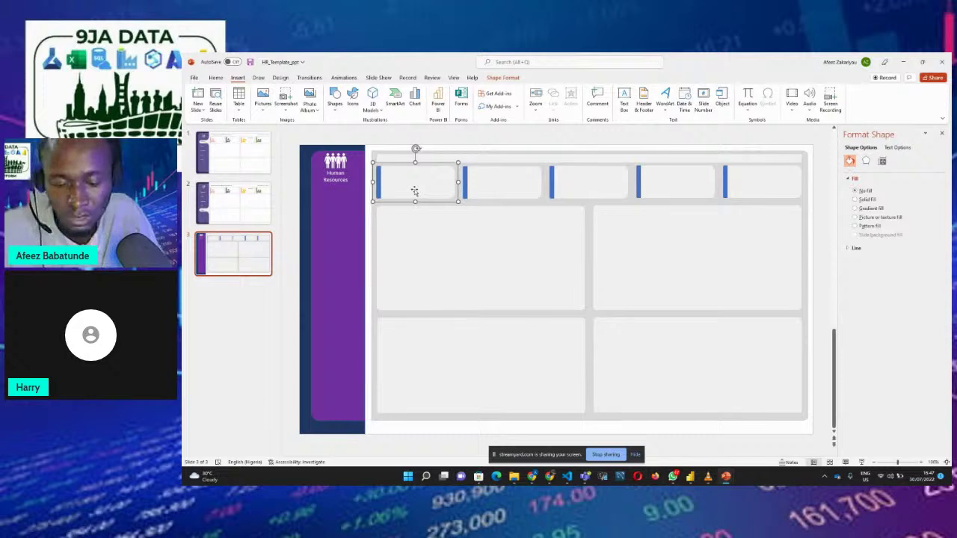
Export only the current slide to the Desktop as HR_Template_ppt in Scalable Vector Graphics format.
left_click(195, 78)
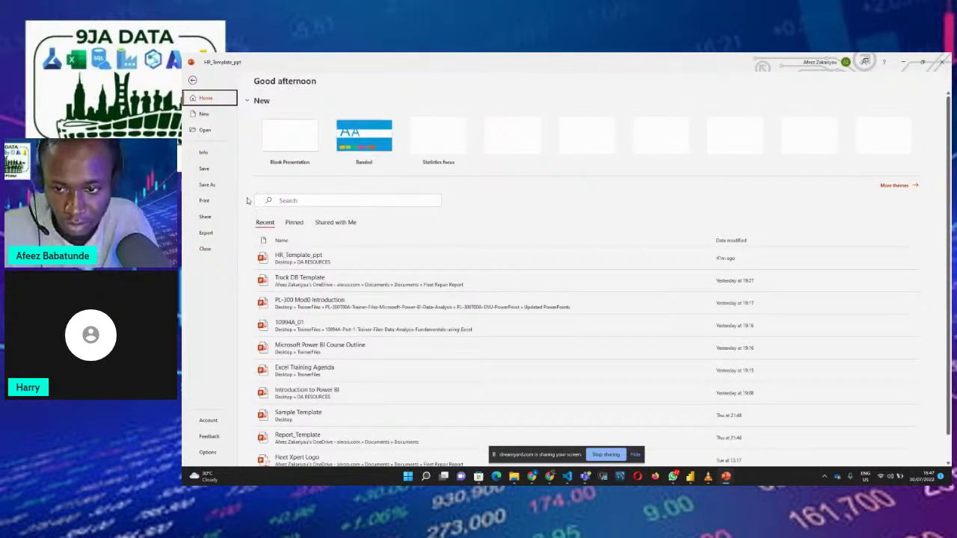
left_click(207, 185)
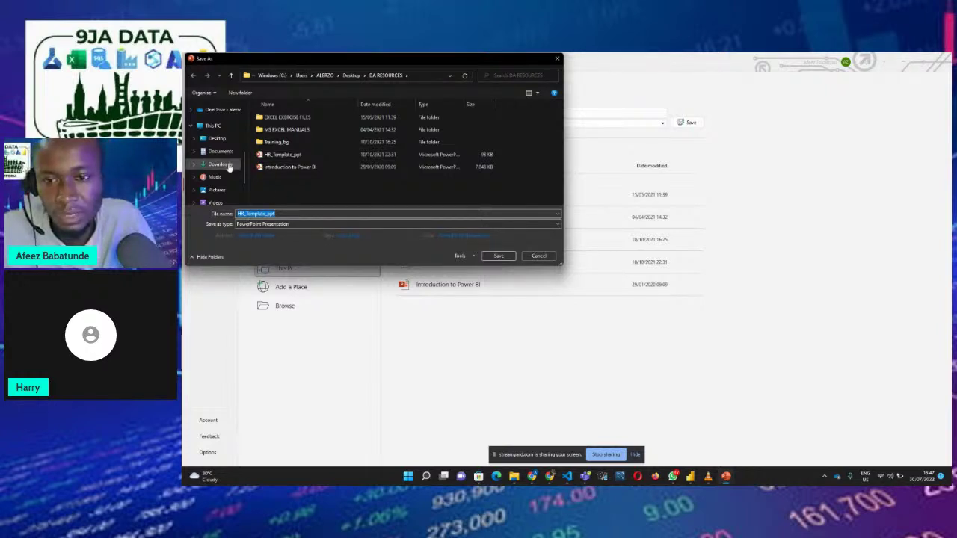
left_click(217, 141)
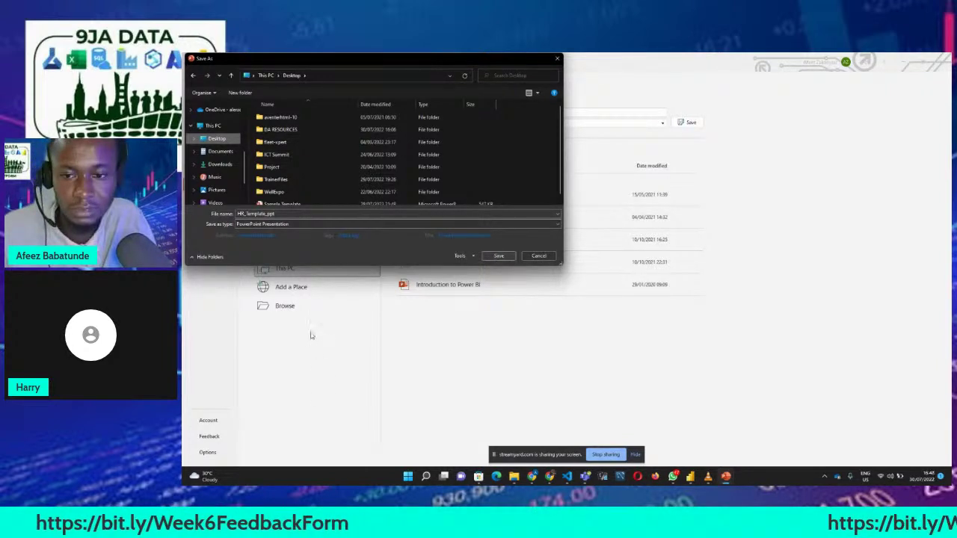
left_click(276, 224)
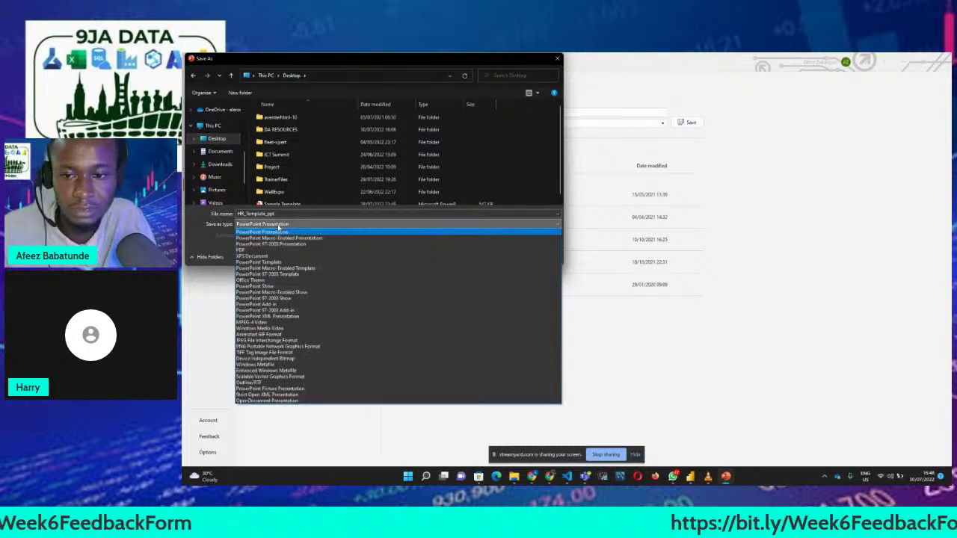
left_click(290, 376)
left_click(498, 256)
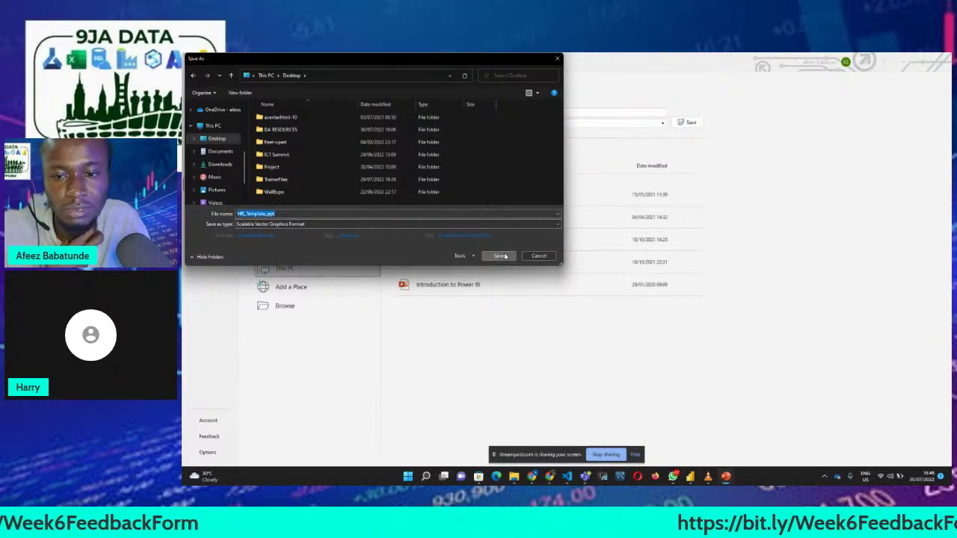
left_click(571, 285)
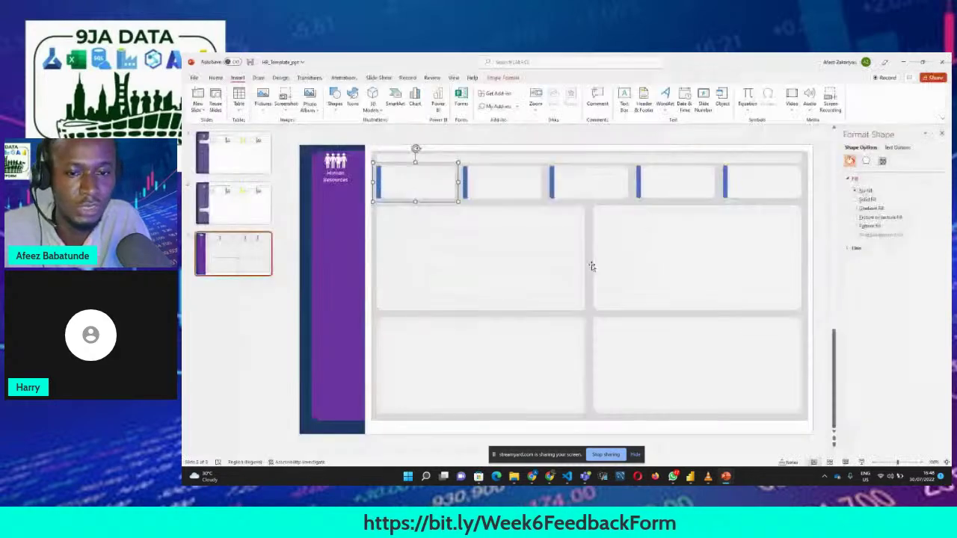
Check the Desktop folder for the exported HR_Template_ppt image and go to the HR Dashboard - Modern report in Power BI Desktop.
left_click(898, 65)
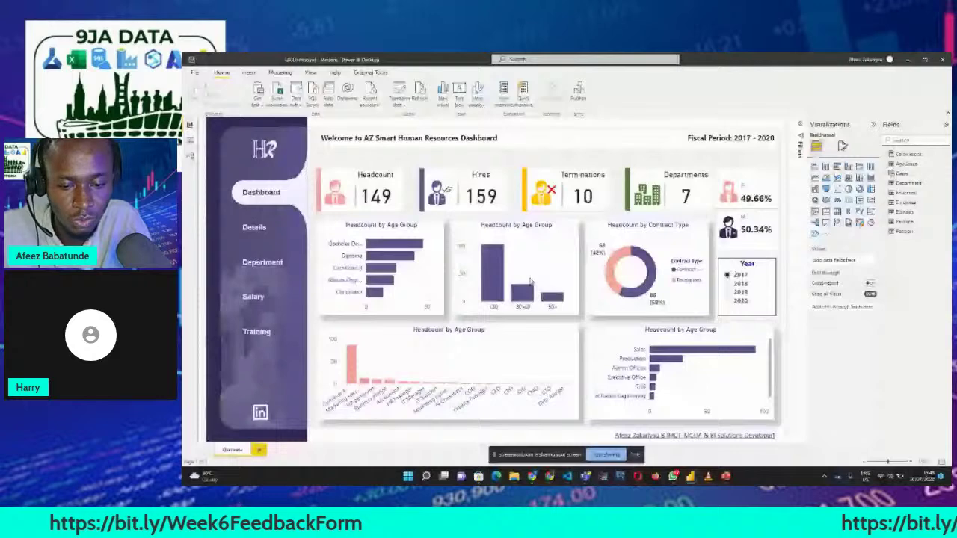
mouse_move(514, 479)
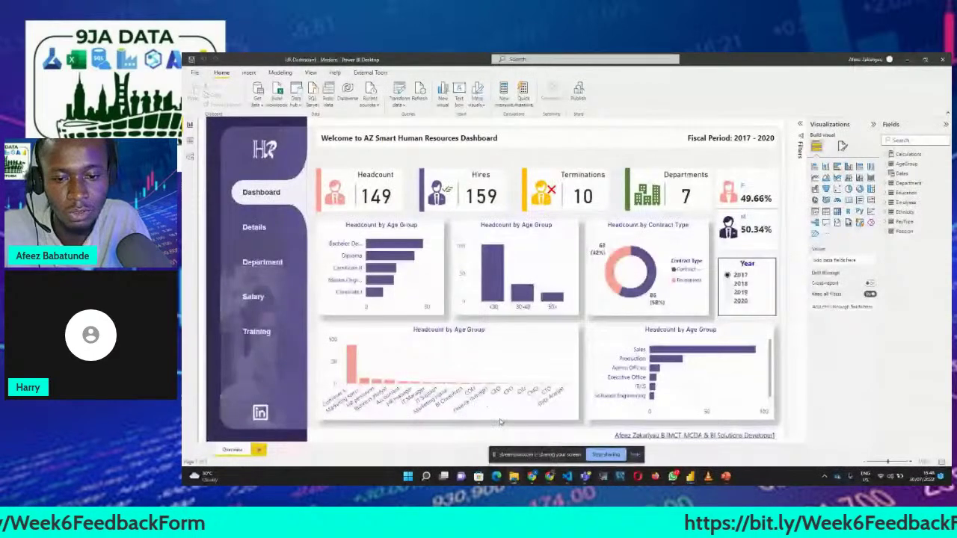
left_click(512, 432)
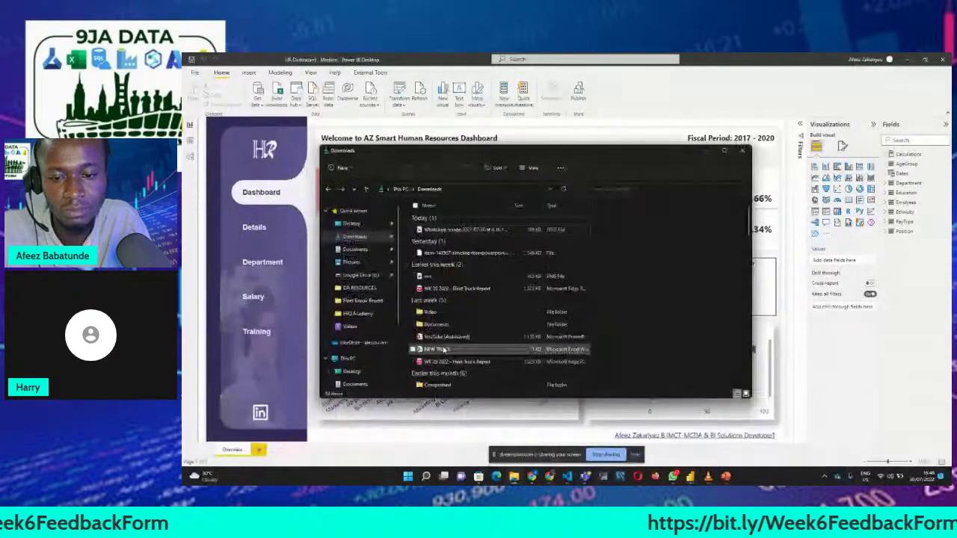
left_click(363, 371)
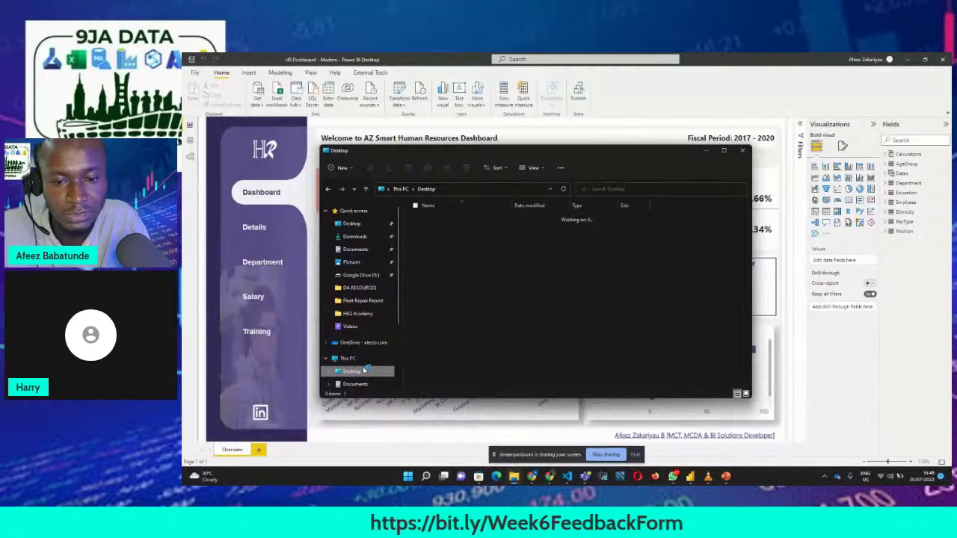
scroll(448, 347, "down", 10)
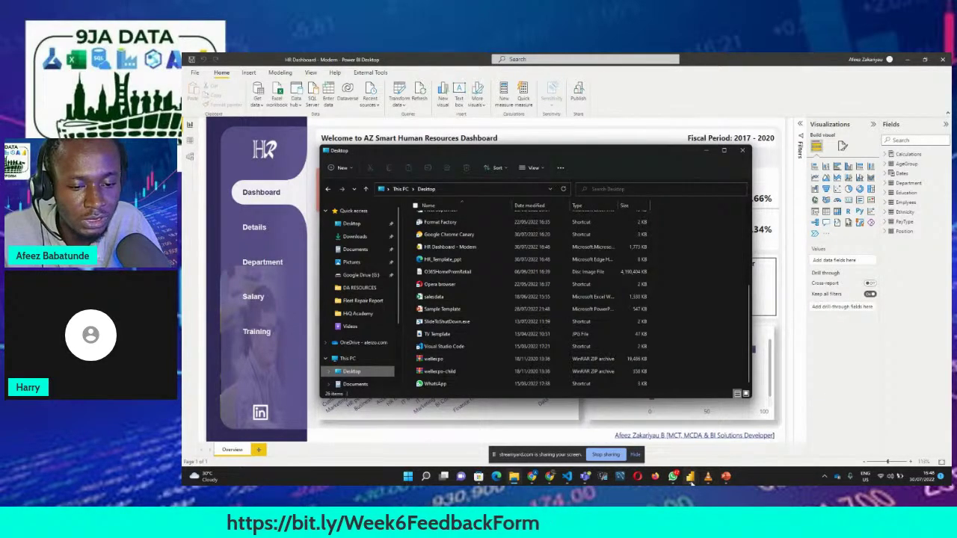
mouse_move(689, 477)
left_click(815, 435)
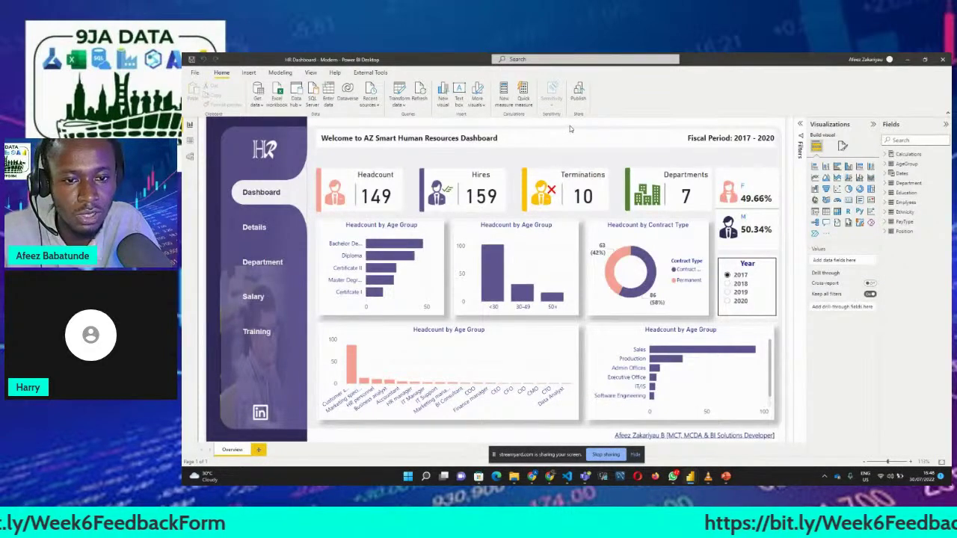
Display the Overview page's canvas background settings and add a new blank report page.
left_click(843, 146)
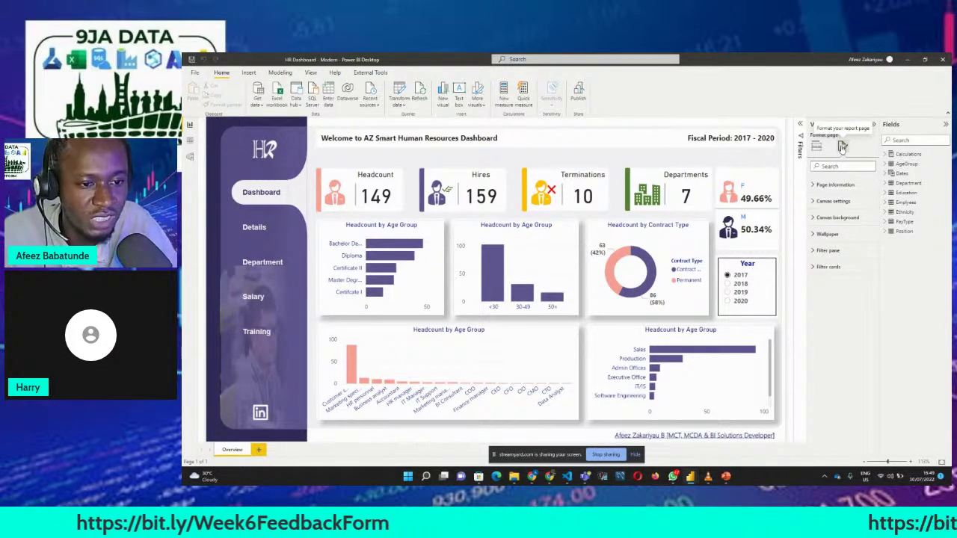
left_click(819, 220)
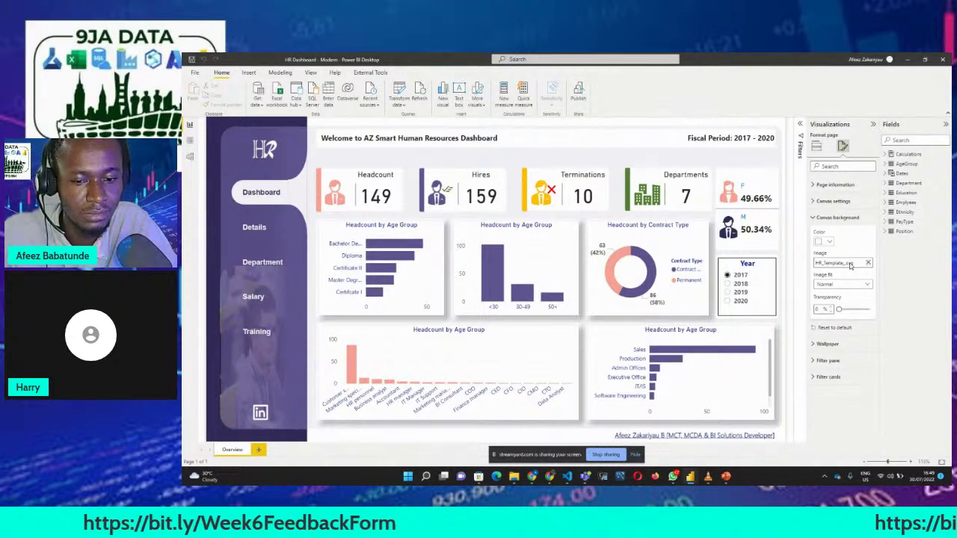
left_click(258, 449)
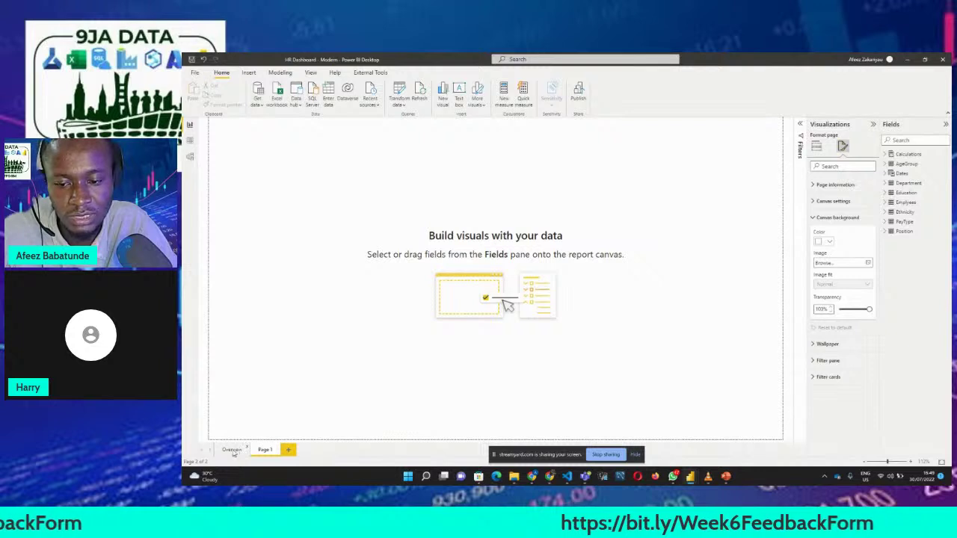
Duplicate the Overview page and delete the blank Page 1.
left_click(233, 449)
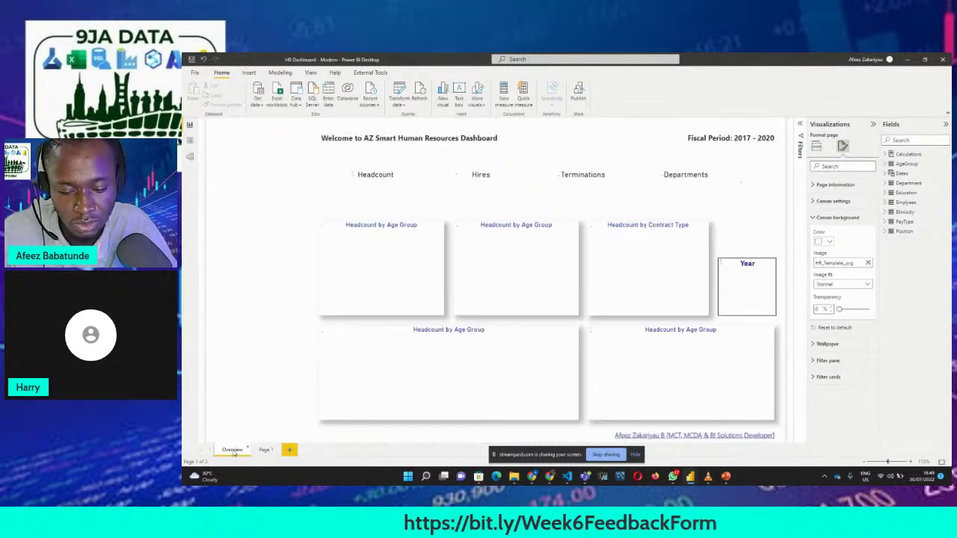
right_click(233, 450)
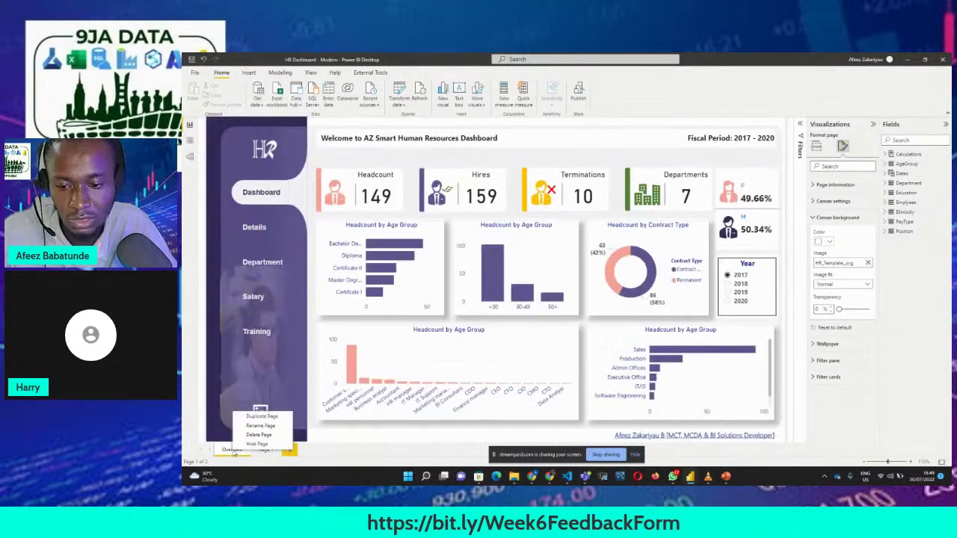
left_click(267, 424)
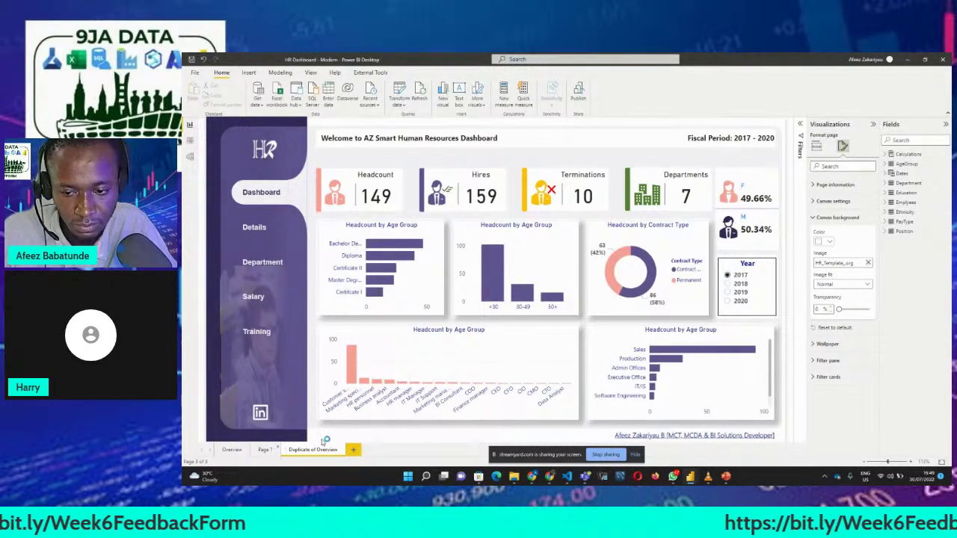
left_click(338, 449)
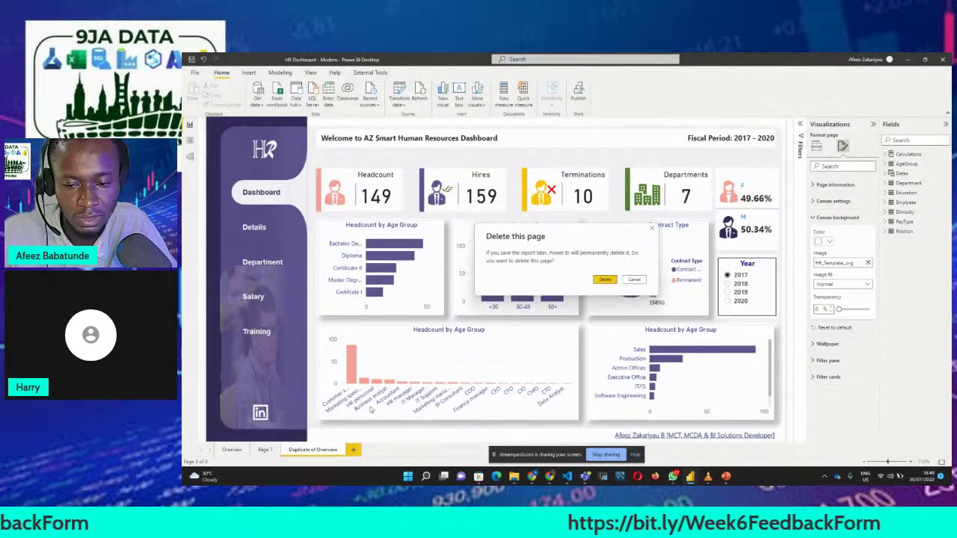
left_click(606, 279)
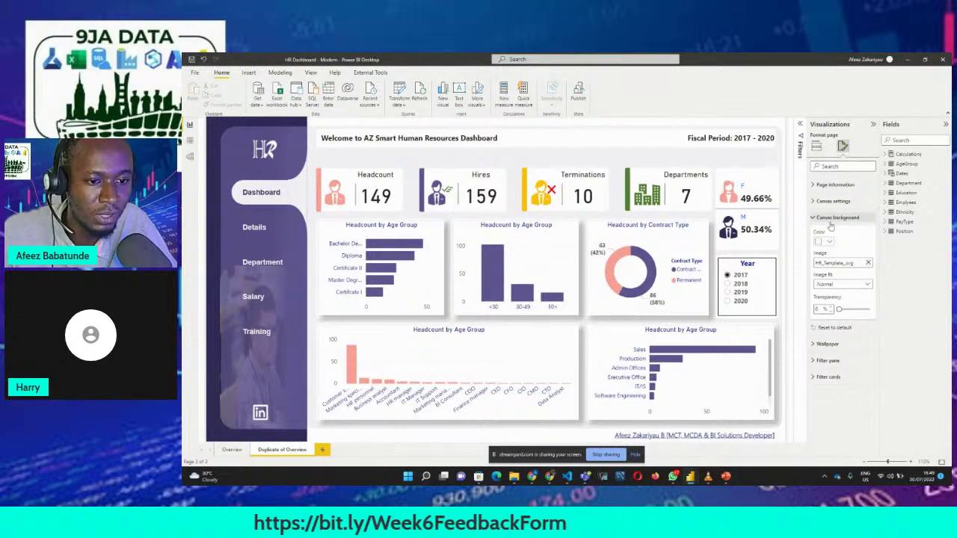
Replace the duplicated page's canvas background image with HR_Template_ppt from the Desktop folder.
left_click(867, 263)
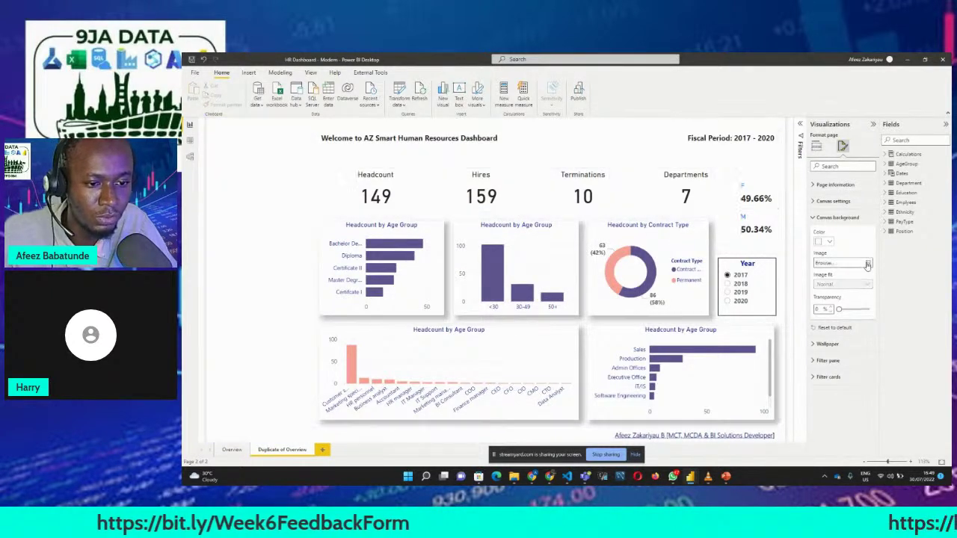
left_click(841, 263)
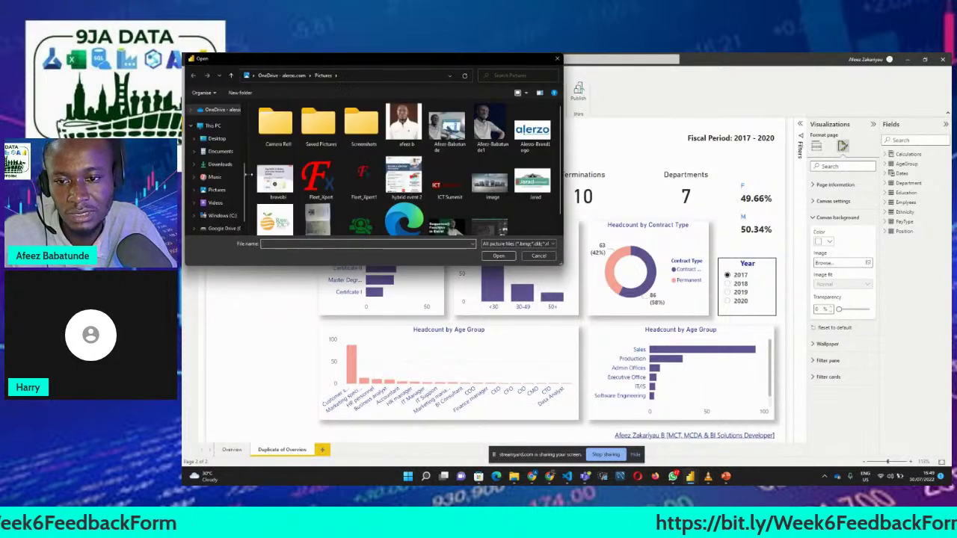
left_click(217, 139)
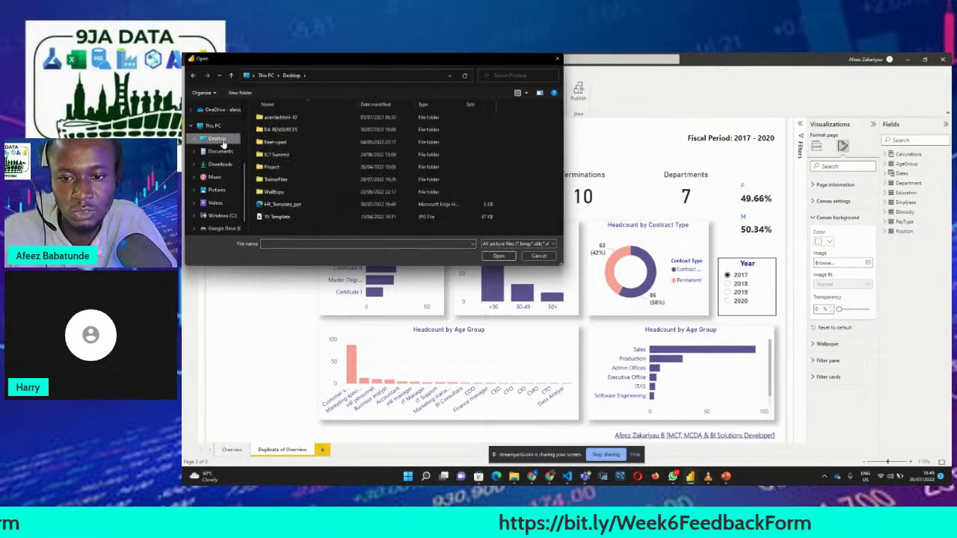
double_click(306, 204)
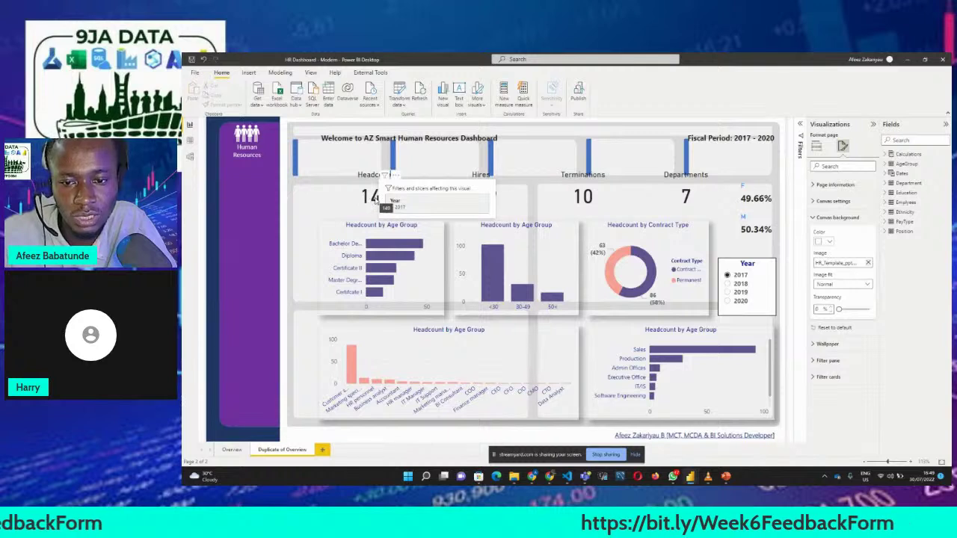
Move the Headcount, Hires, Terminations and Departments cards into the first four card boxes of the new background.
left_click(376, 196)
left_click_drag(376, 196, 329, 171)
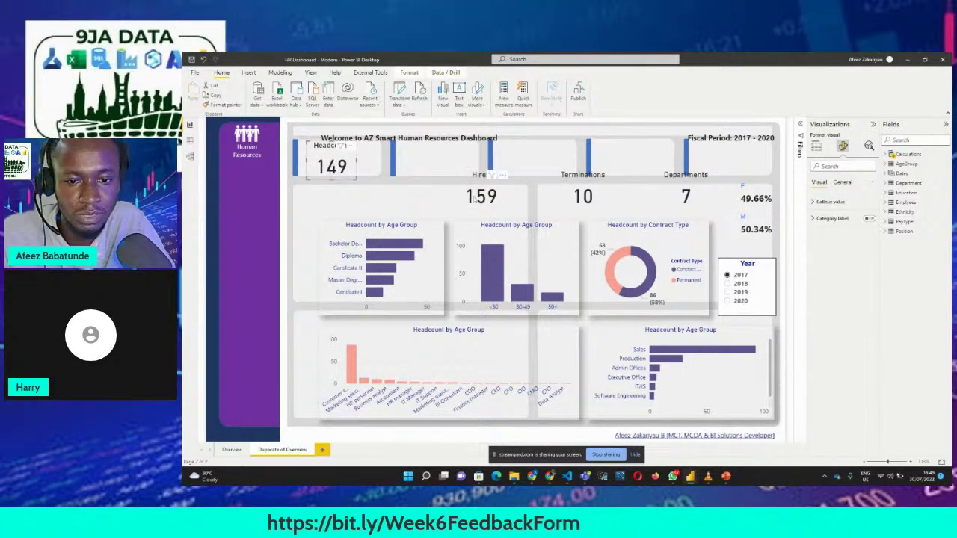
left_click_drag(478, 198, 423, 167)
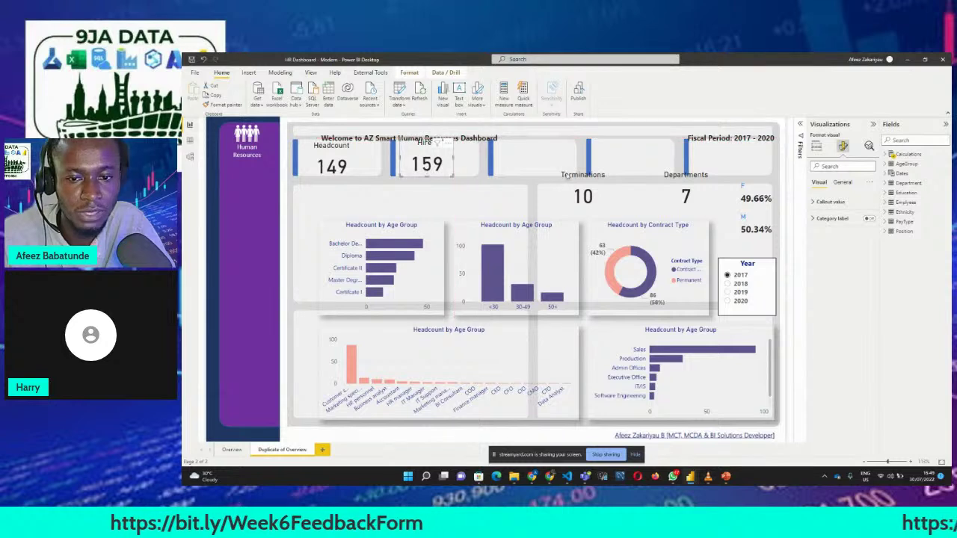
left_click_drag(578, 195, 528, 166)
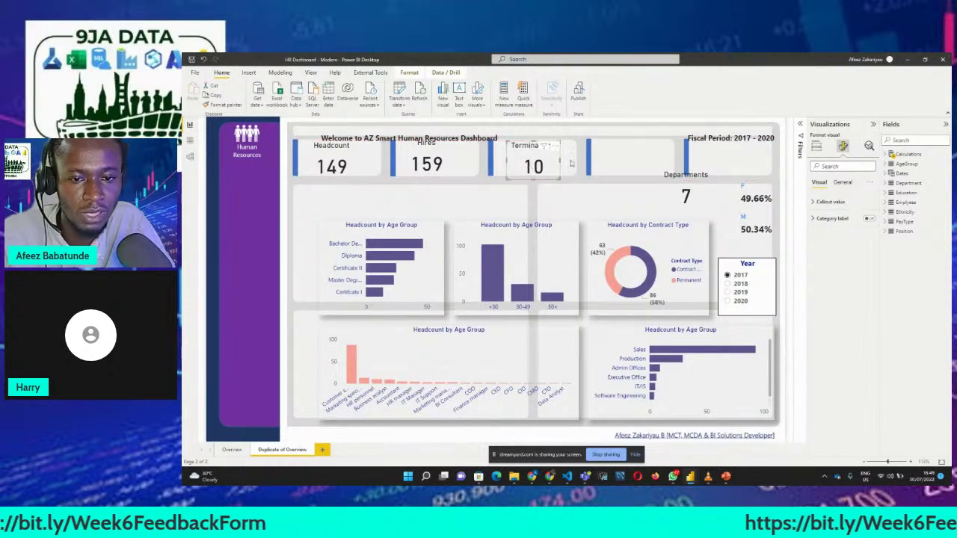
left_click_drag(691, 198, 623, 168)
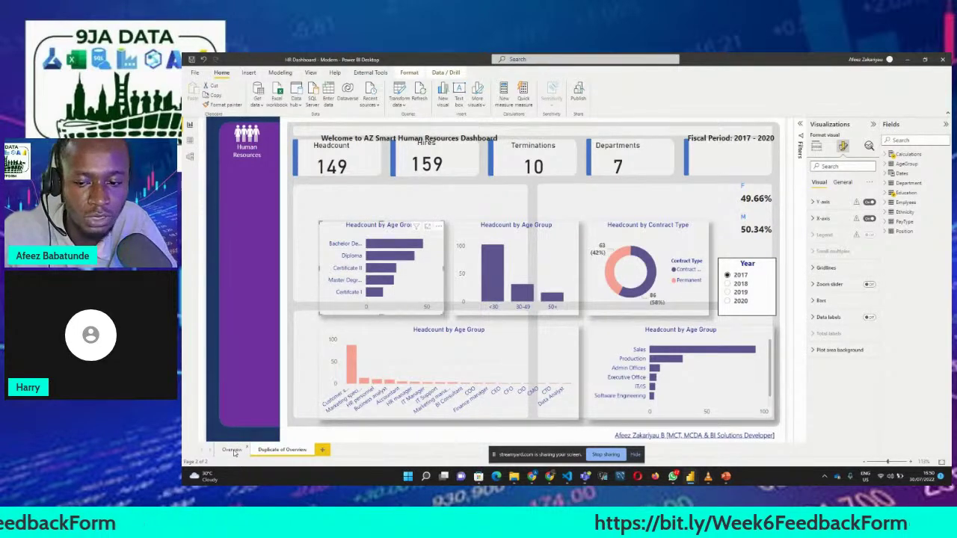
Return to the original Overview page to view its finished dashboard layout.
left_click(232, 450)
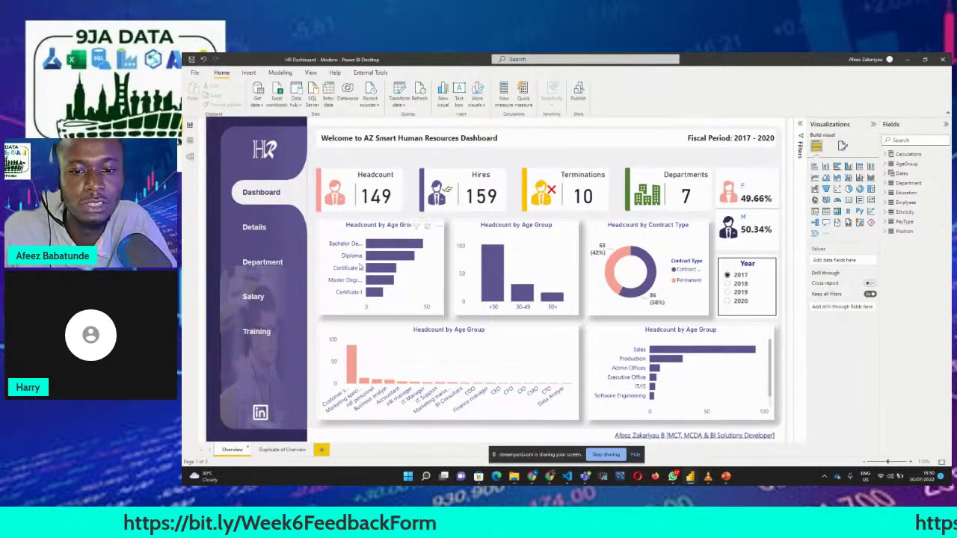
mouse_move(397, 244)
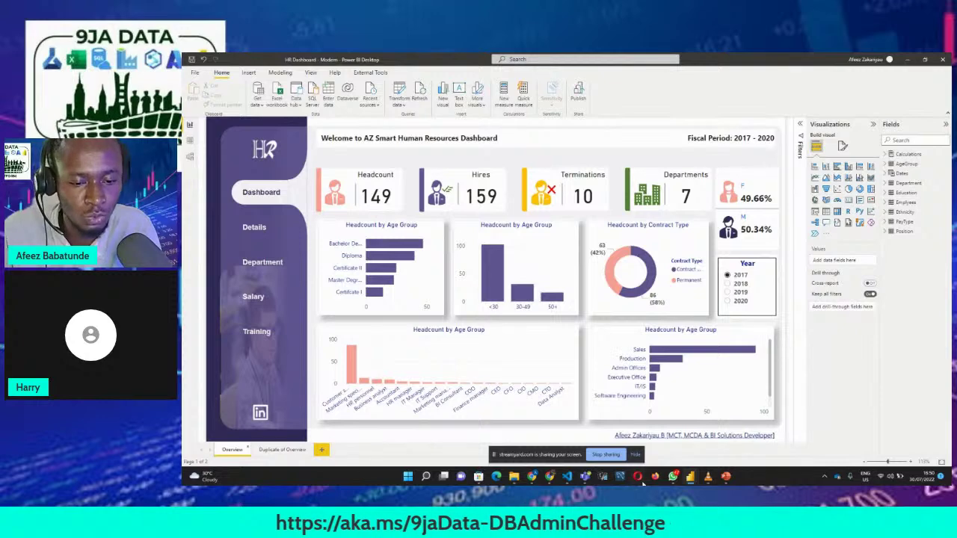
left_click(676, 481)
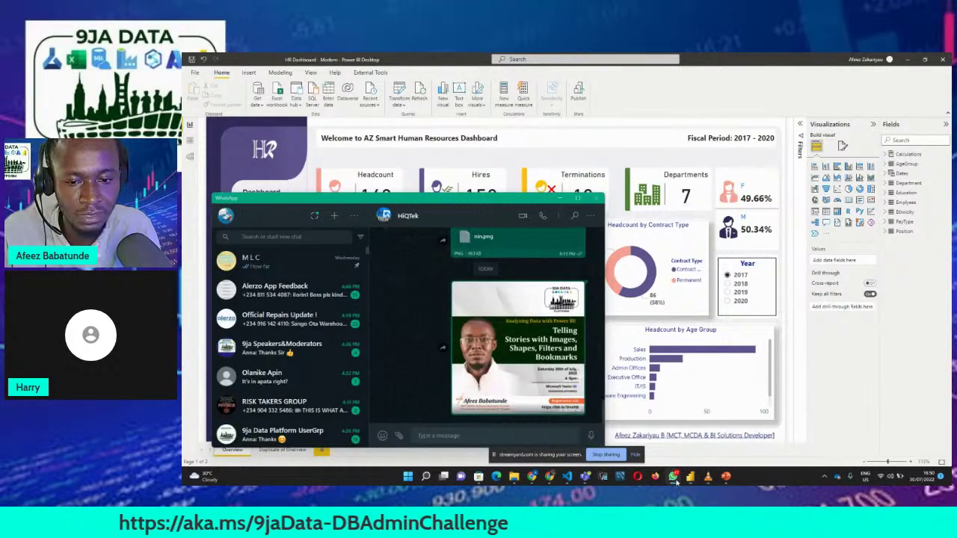
left_click(676, 481)
mouse_move(689, 477)
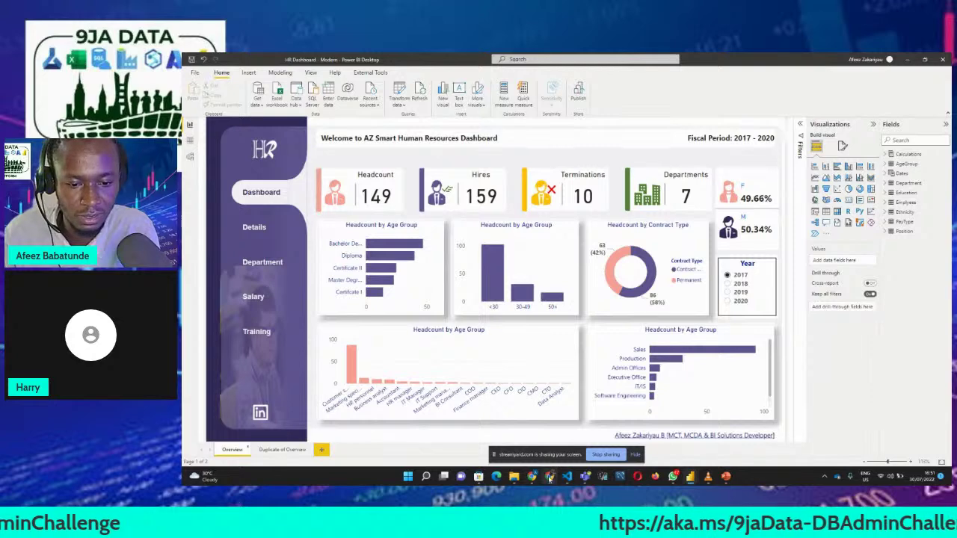
Switch to the Chrome window with the published dashboard and open SlideGeeks' Timeline Free PowerPoint Template page in a new tab.
mouse_move(550, 476)
left_click(554, 446)
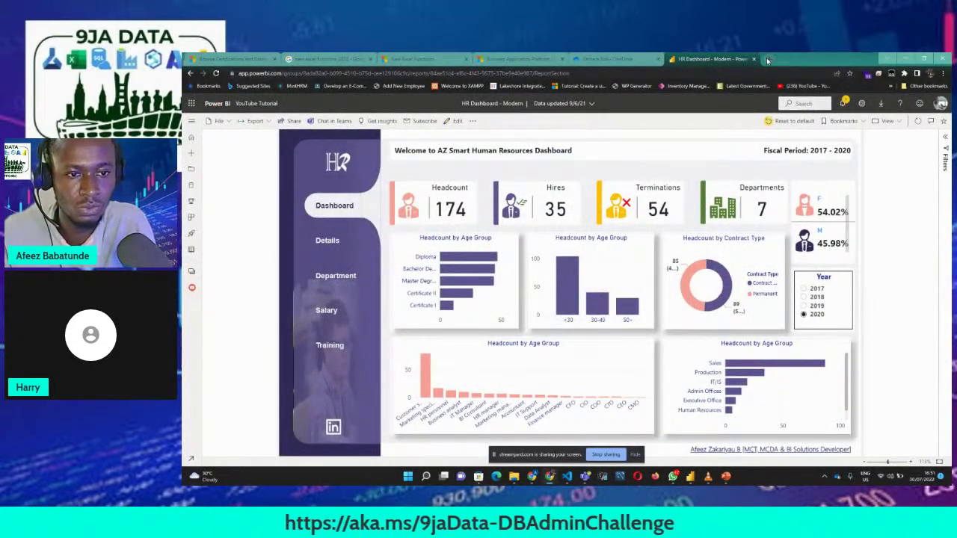
left_click(767, 59)
type("s")
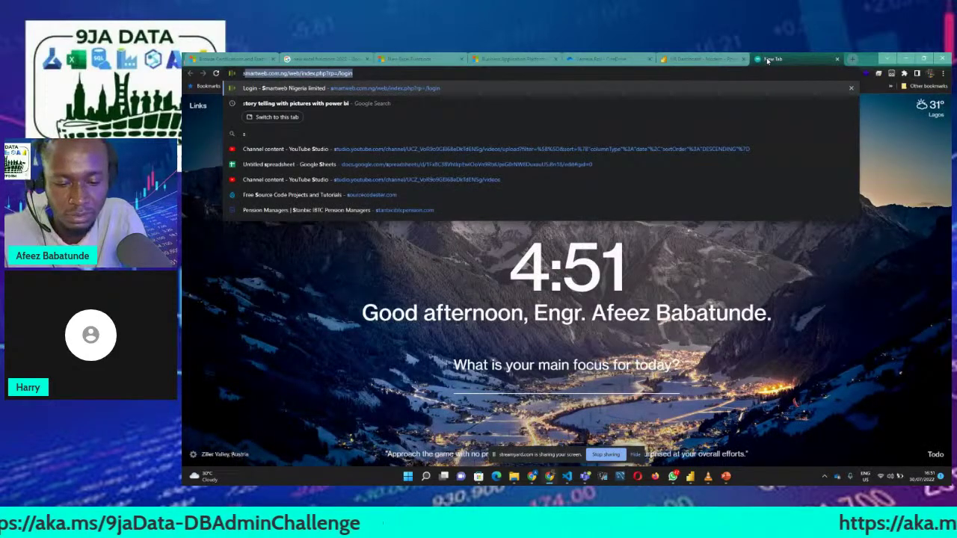
type("lide")
key("Return")
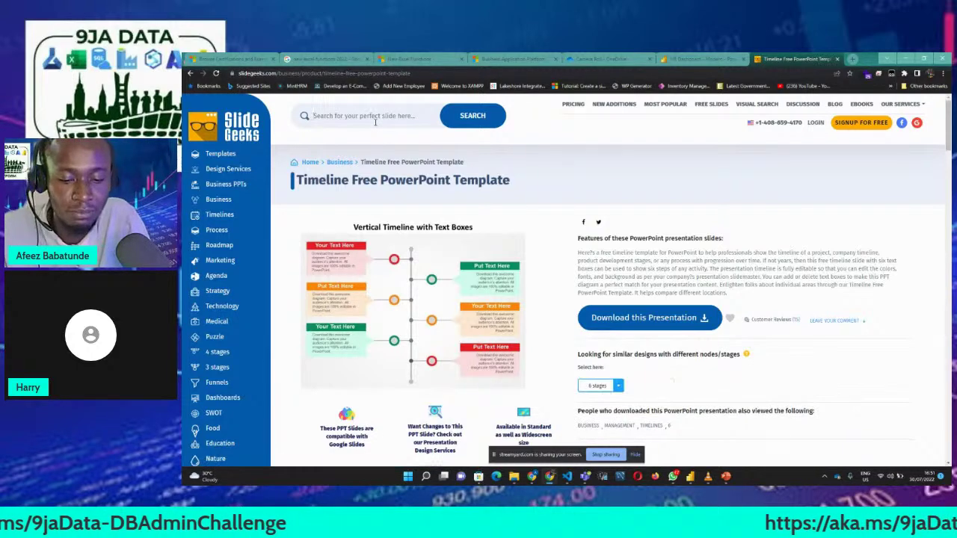
Search SlideGeeks for "fleet" templates.
type("et")
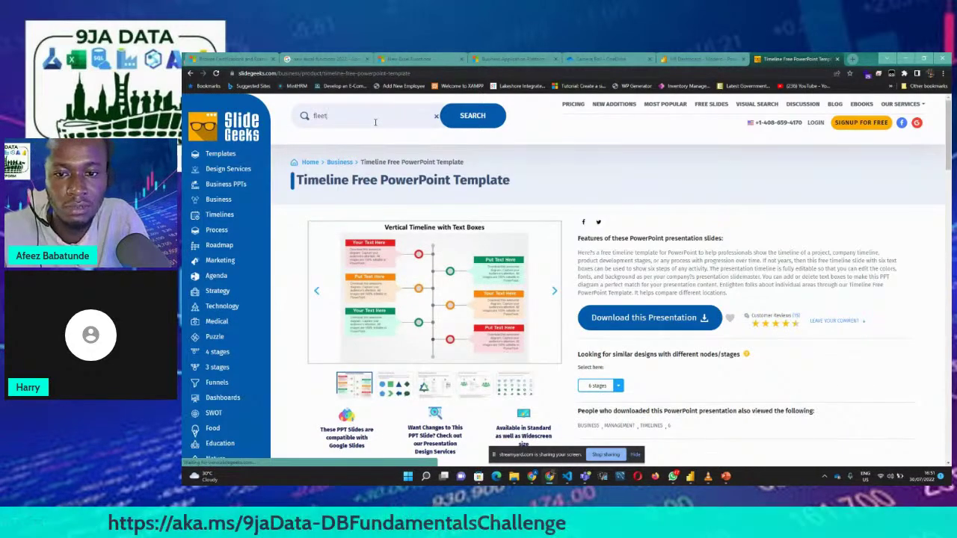
key("BackSpace")
key("BackSpace")
key("BackSpace")
key("BackSpace")
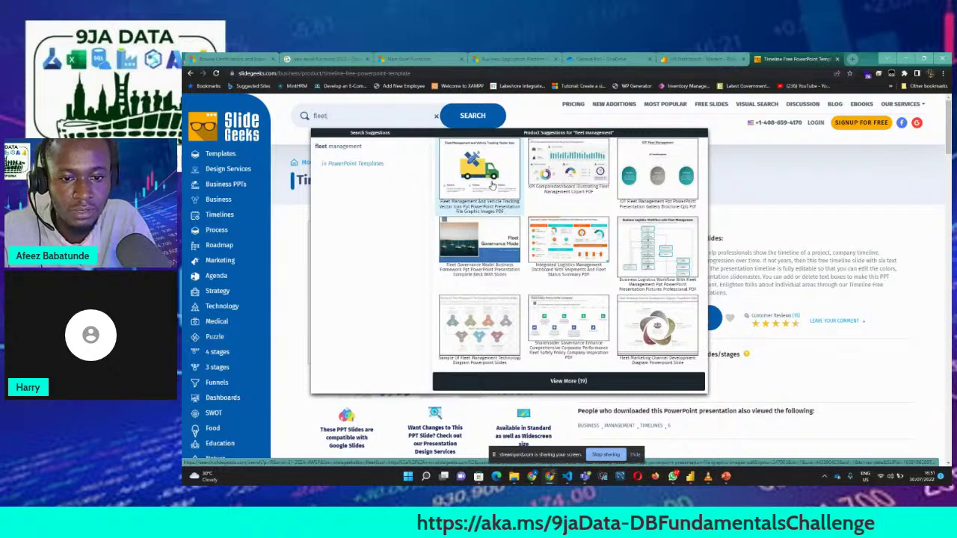
left_click(474, 117)
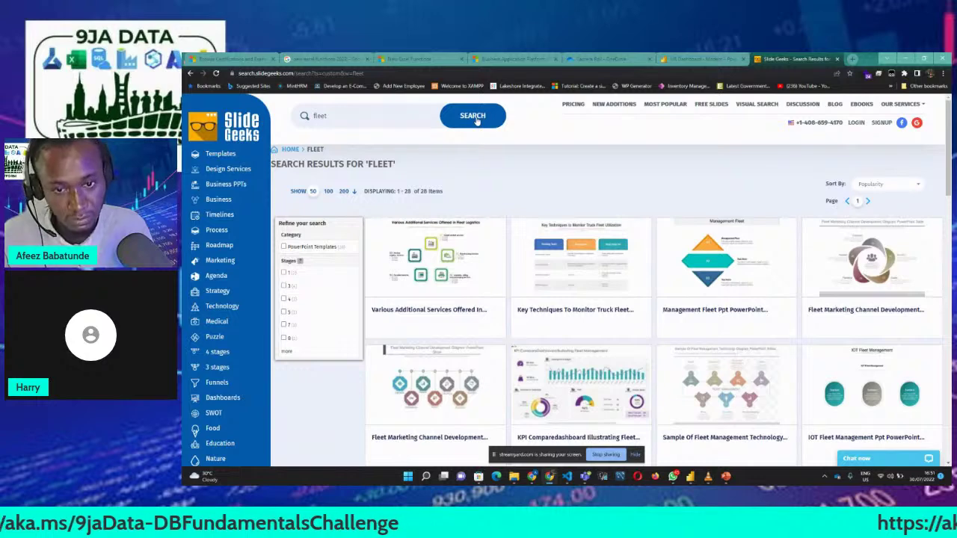
Look through the fleet results and open the Fleet Management And Vehicle Tracking Vector Icon template page.
scroll(575, 318, "down", 2)
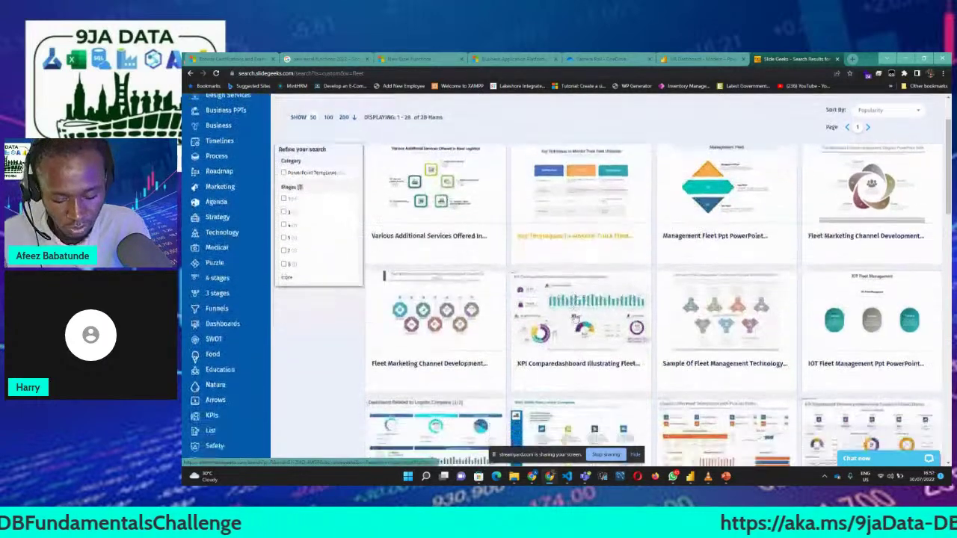
mouse_move(597, 310)
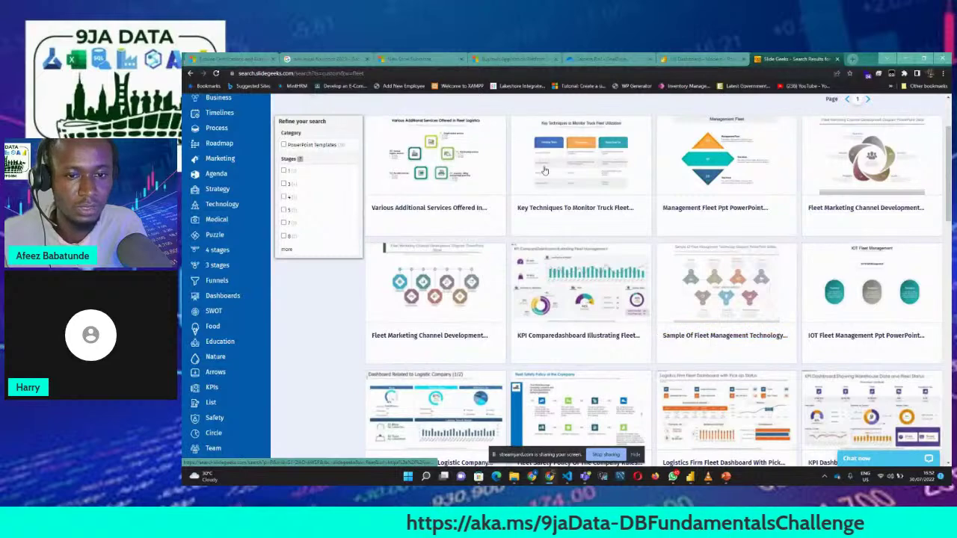
scroll(588, 318, "down", 5)
mouse_move(866, 288)
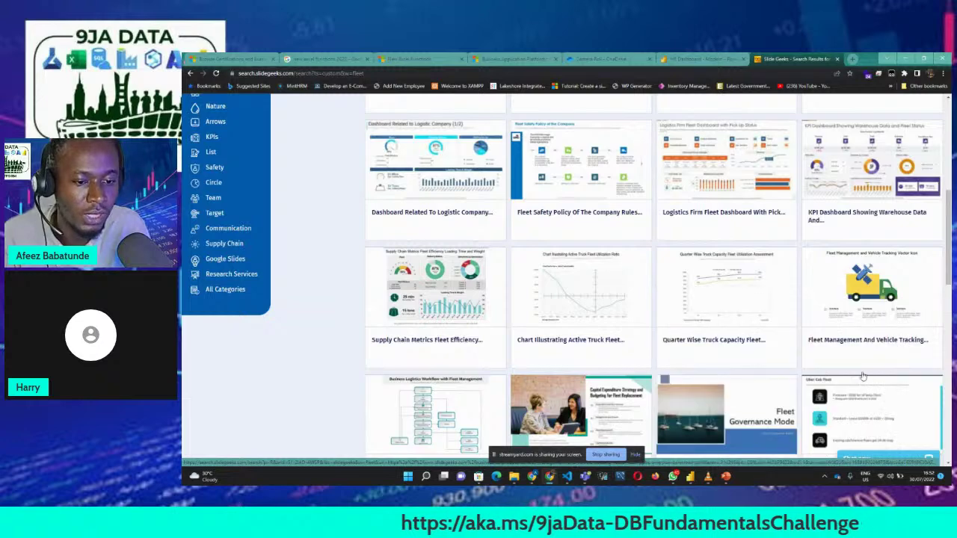
left_click(869, 287)
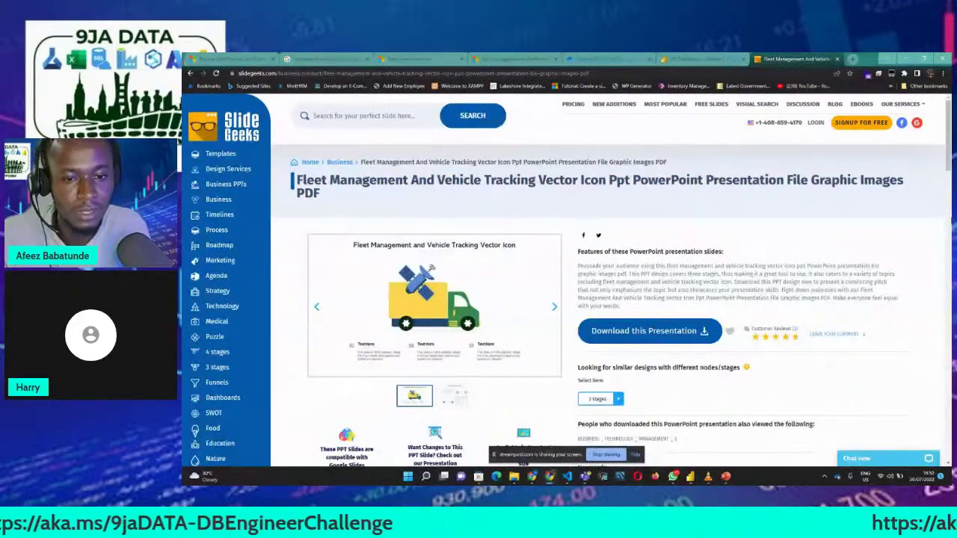
Search Google for slidescarnival in a new tab and open the SlidesCarnival website.
left_click(853, 60)
type("slide")
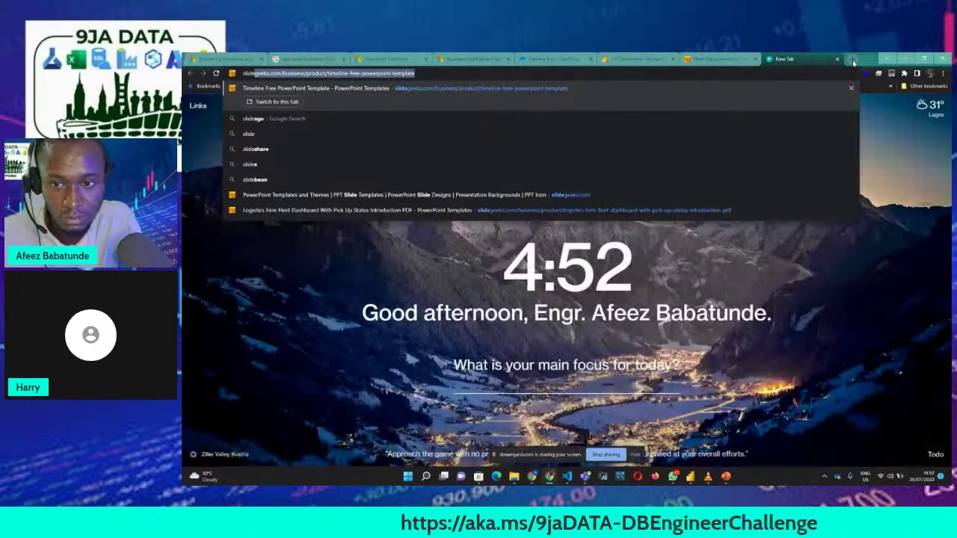
type("ca")
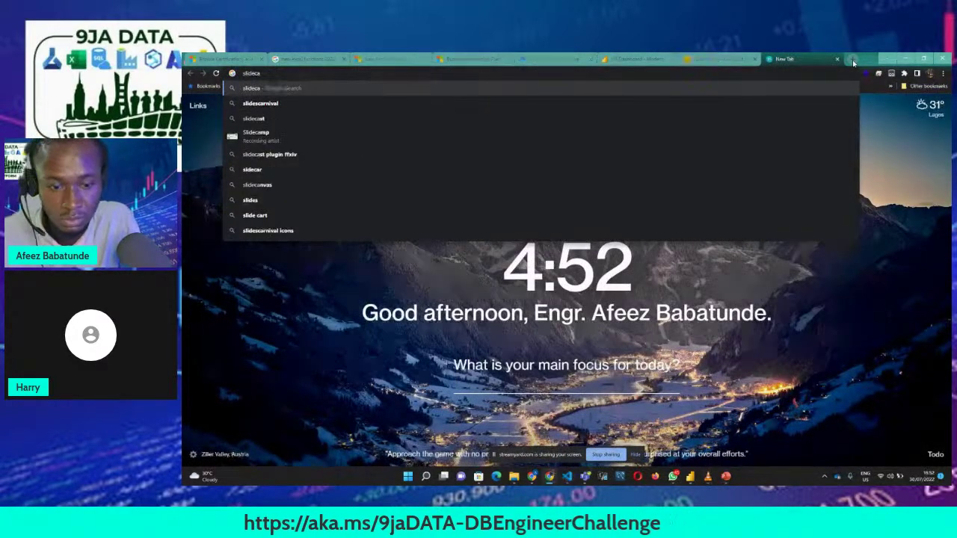
key("Down")
key("Return")
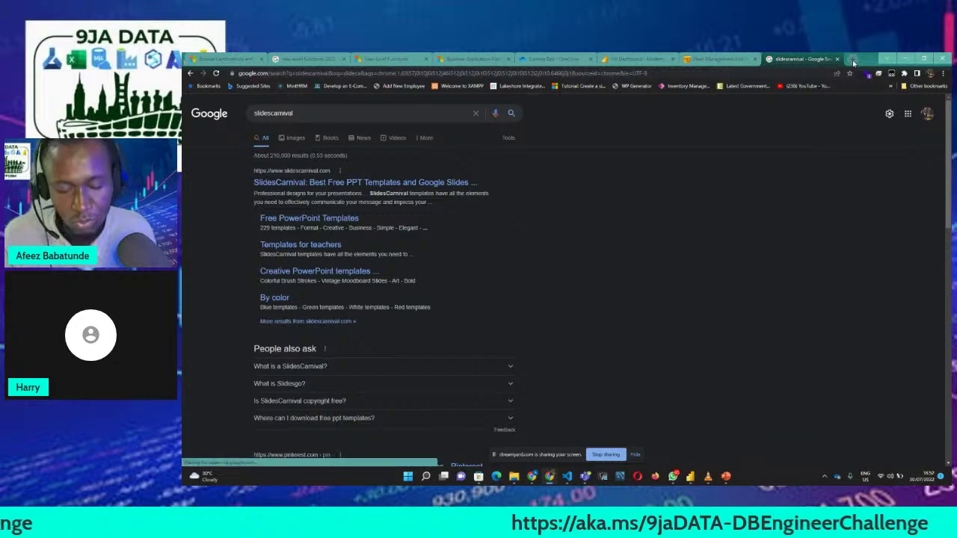
left_click(390, 183)
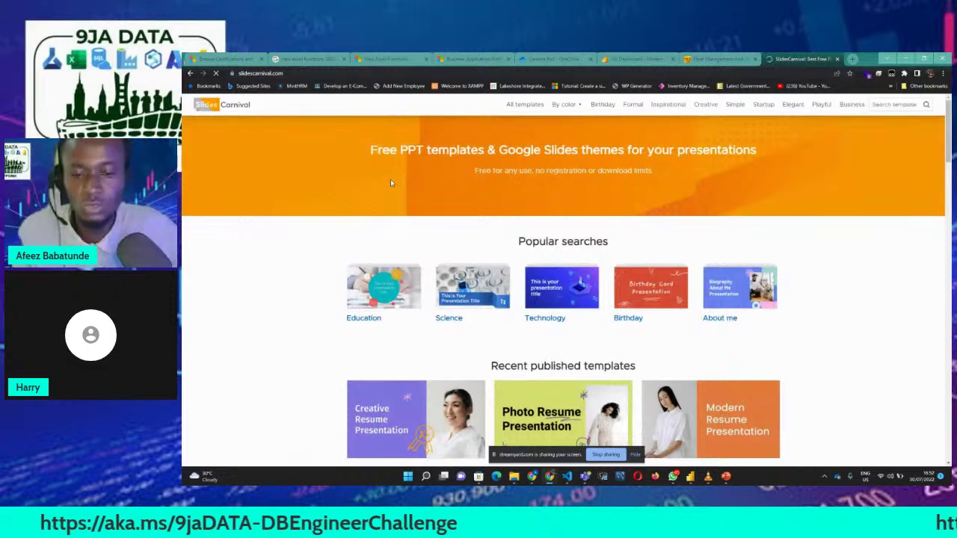
Look through SlidesCarnival's free templates, agreeing to its privacy notice, and switch to the StreamYard browser window.
scroll(390, 179, "down", 5)
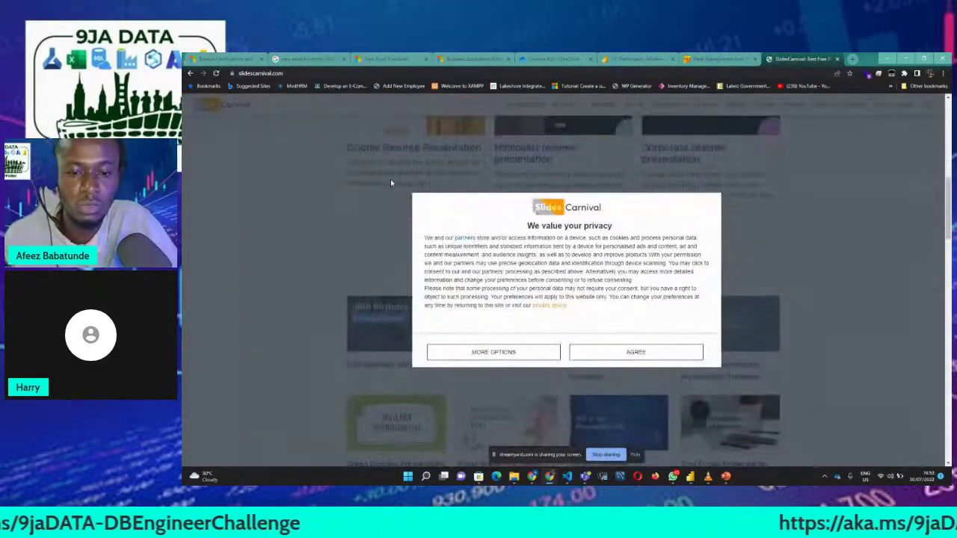
left_click(633, 351)
scroll(630, 353, "down", 5)
scroll(630, 353, "down", 5)
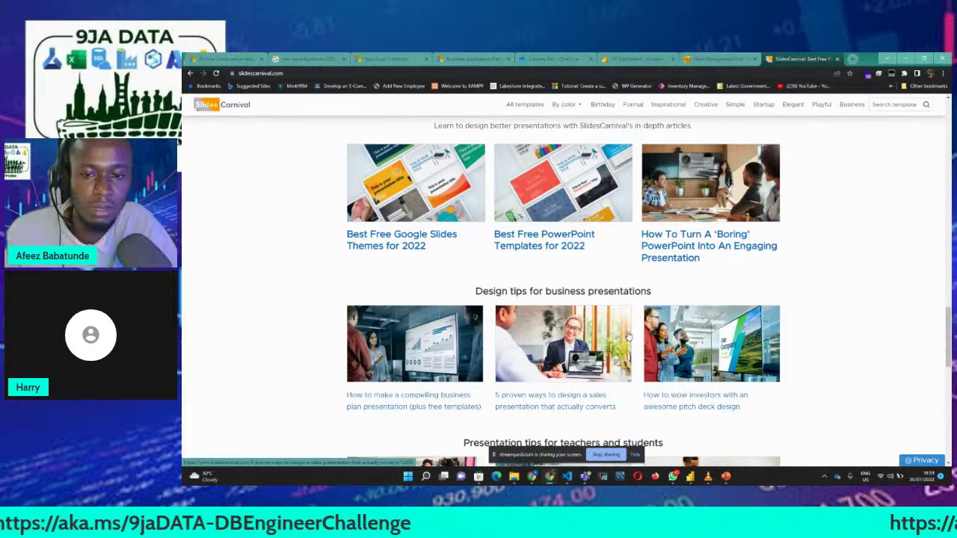
scroll(629, 337, "up", 10)
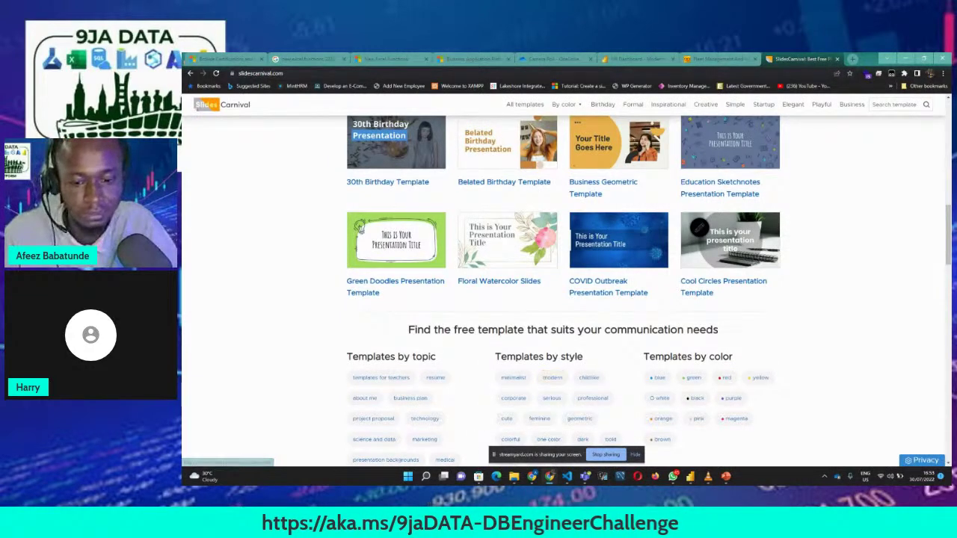
left_click(532, 478)
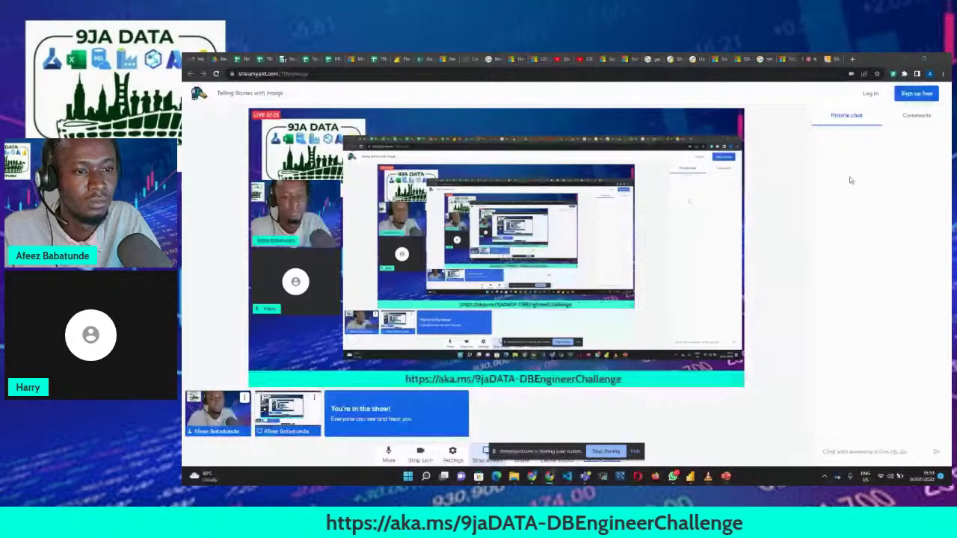
Show the viewers' comments on the StreamYard broadcast and look through the most recent ones.
left_click(915, 116)
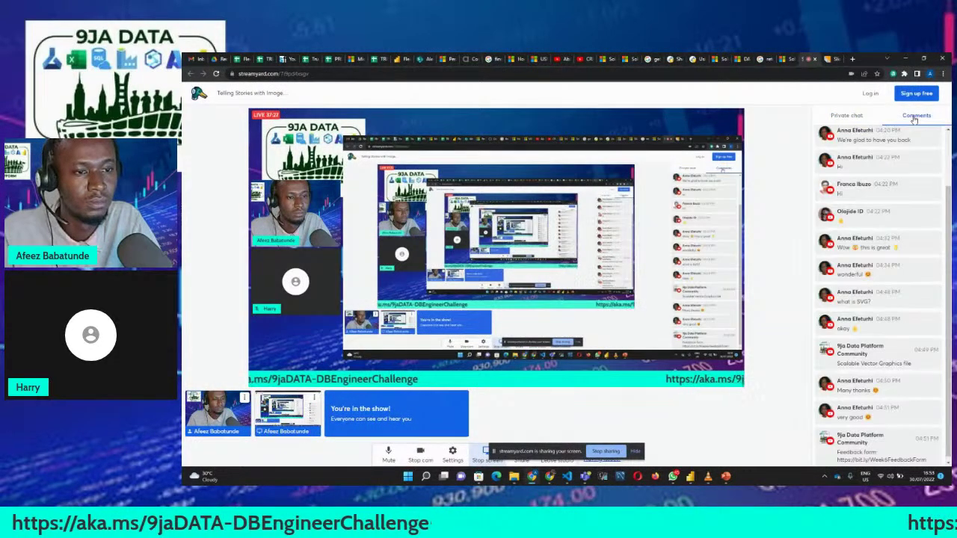
scroll(902, 276, "down", 1)
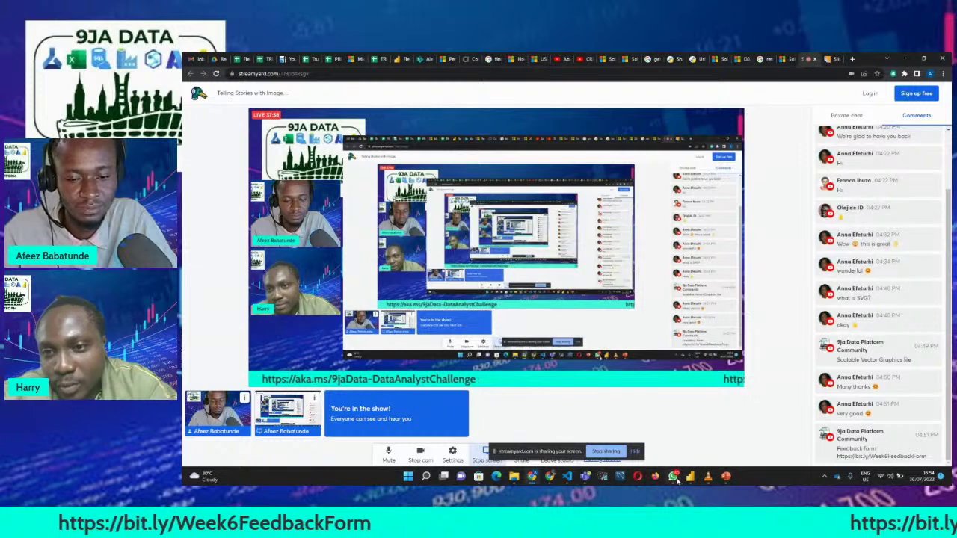
mouse_move(673, 480)
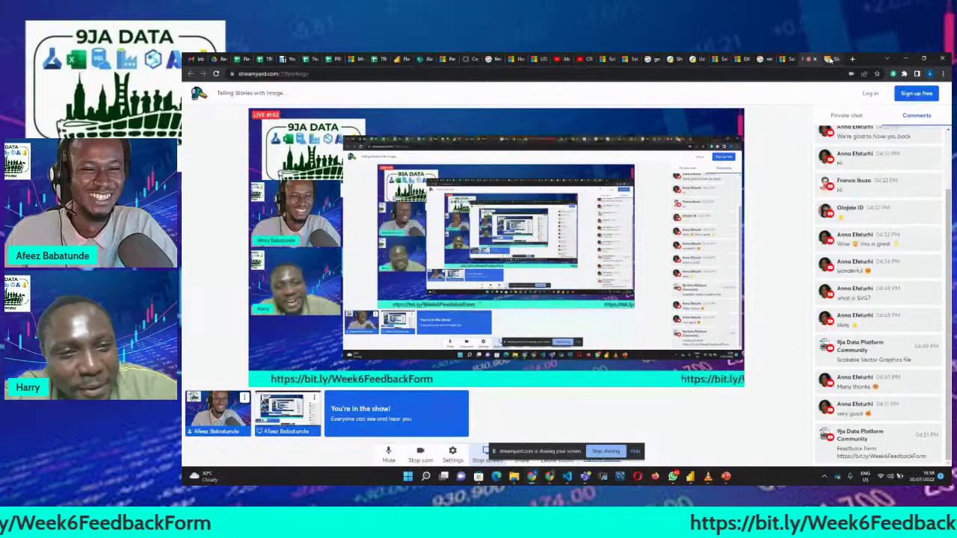
Return to the SlidesCarnival website, look through its popular templates, and raise the system volume.
left_click(830, 59)
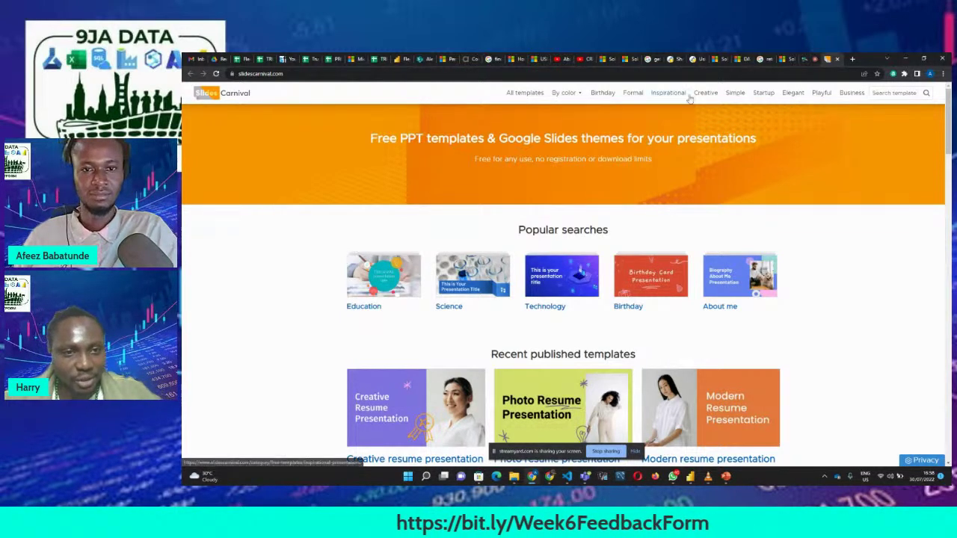
scroll(622, 353, "down", 10)
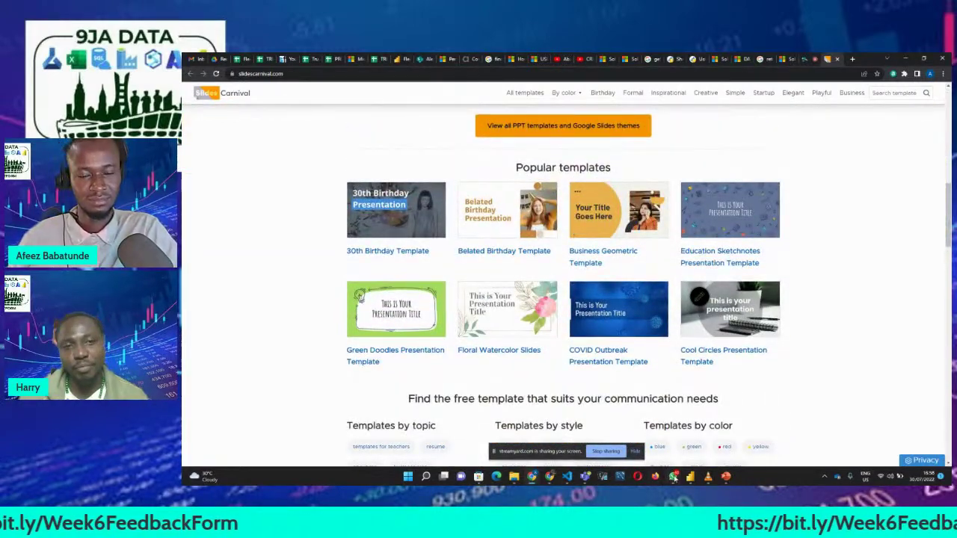
left_click(673, 476)
left_click(672, 476)
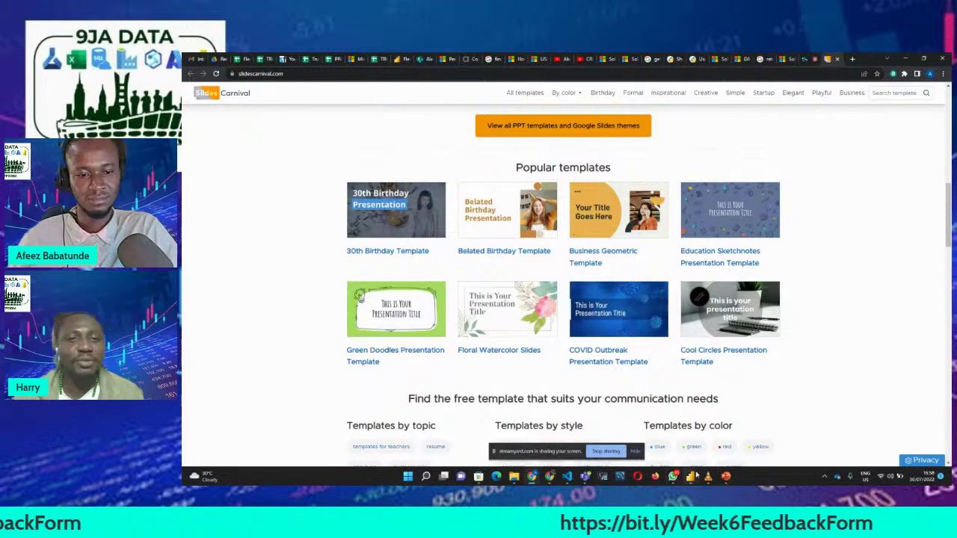
mouse_move(712, 481)
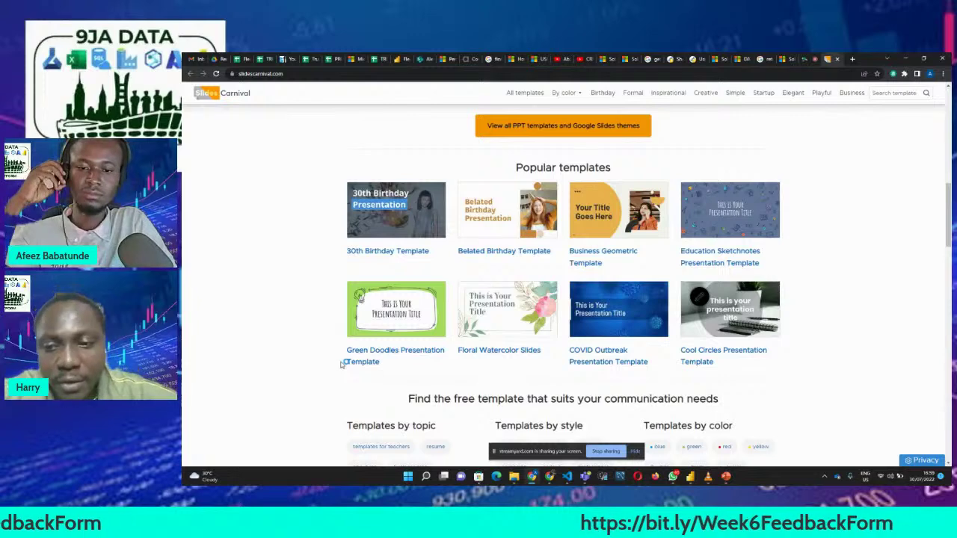
key("XF86AudioRaiseVolume")
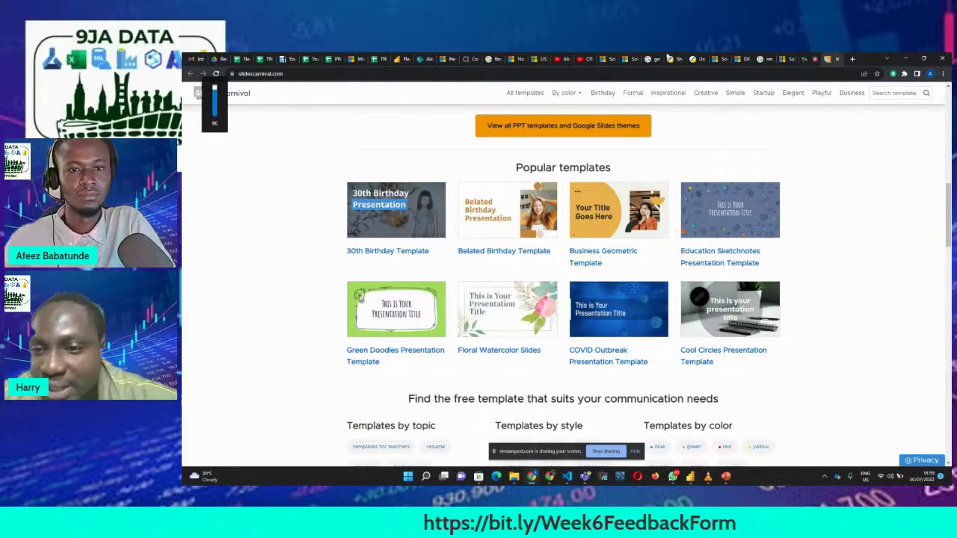
Select SlidesCarnival's web address and read through the viewers' comments in StreamYard.
left_click(804, 59)
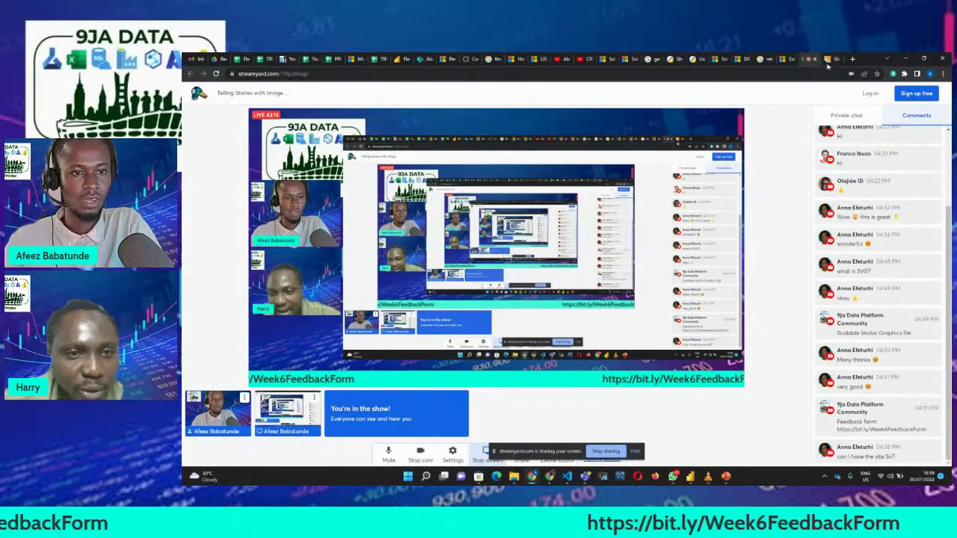
key("ctrl+Tab")
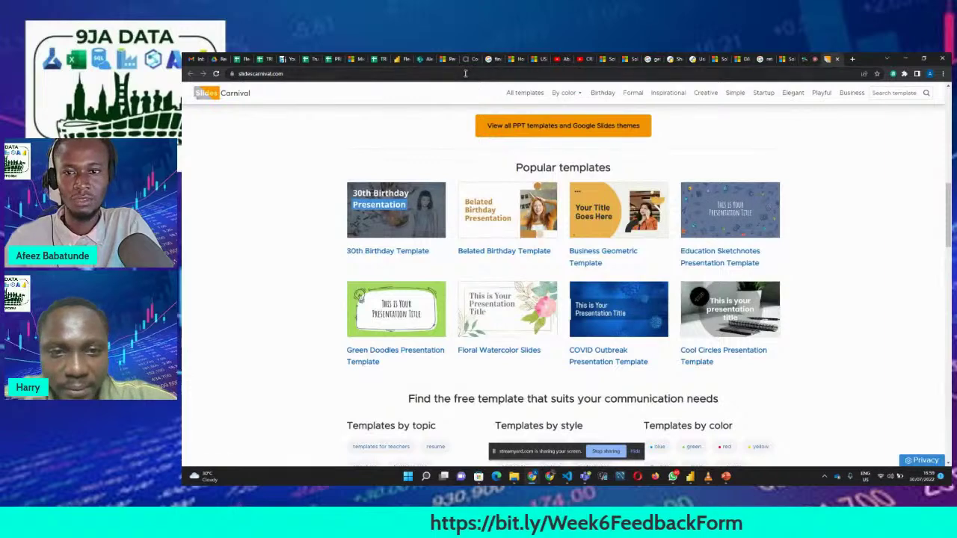
left_click(465, 74)
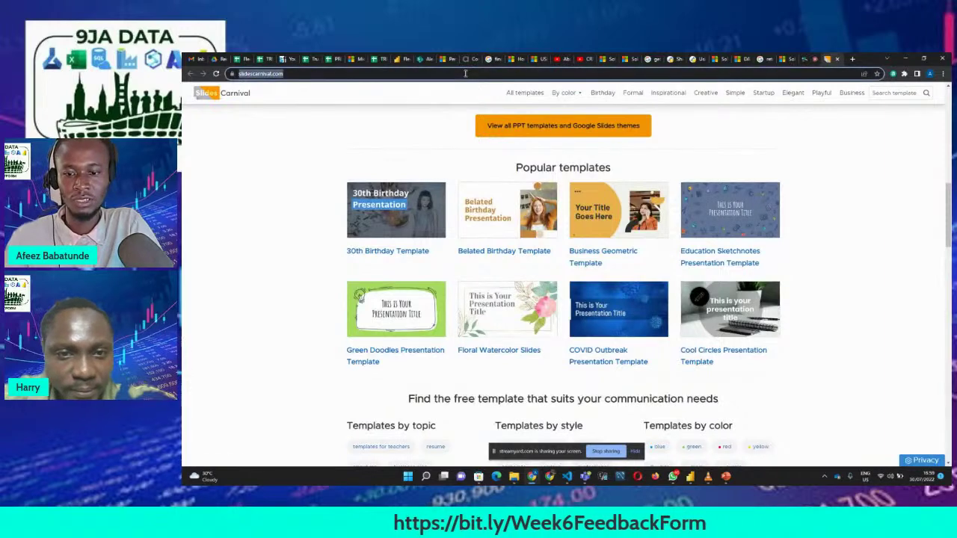
left_click(806, 58)
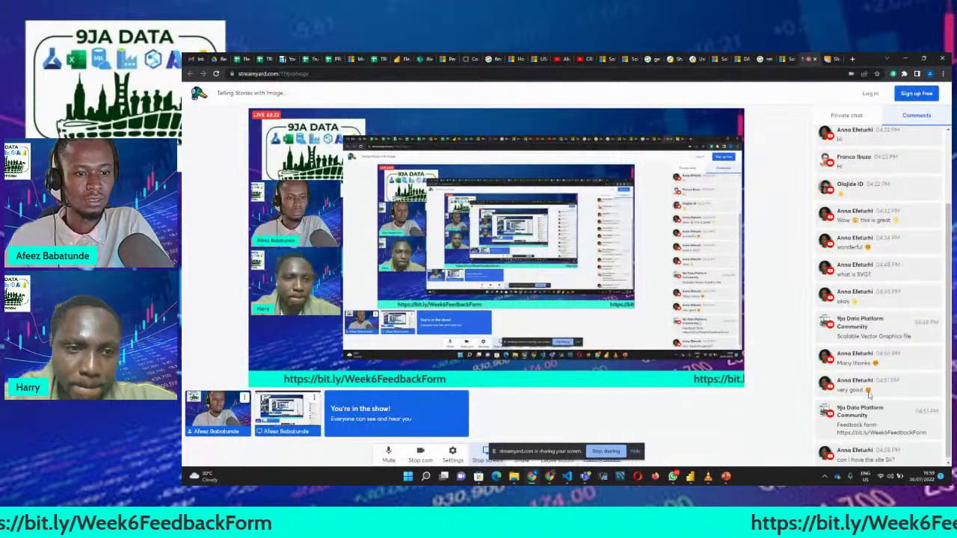
scroll(860, 411, "down", 1)
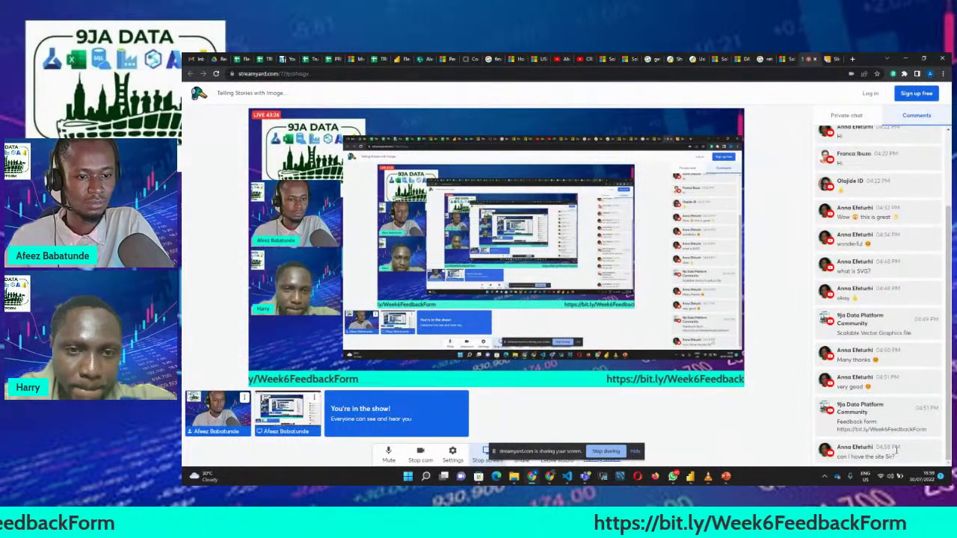
scroll(882, 299, "up", 3)
scroll(912, 273, "down", 3)
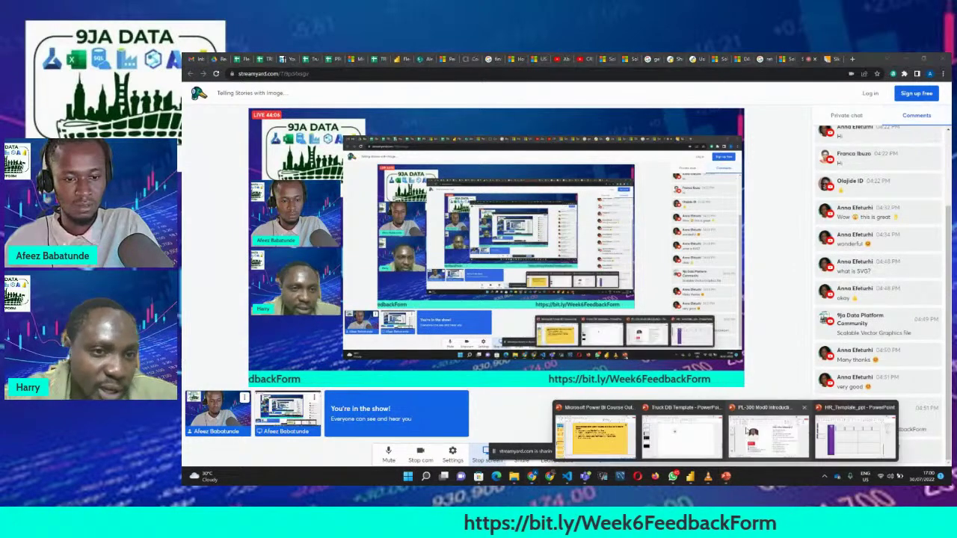
Switch to the PL-300 Mod0 Introduction presentation in PowerPoint and maximize its window to show the presenter's introduction slide.
left_click(746, 431)
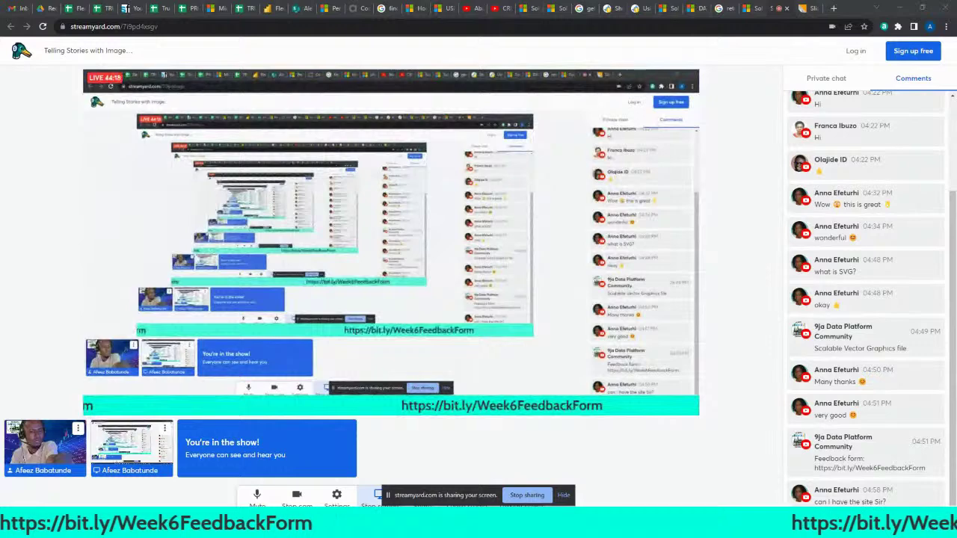
key("alt+Tab")
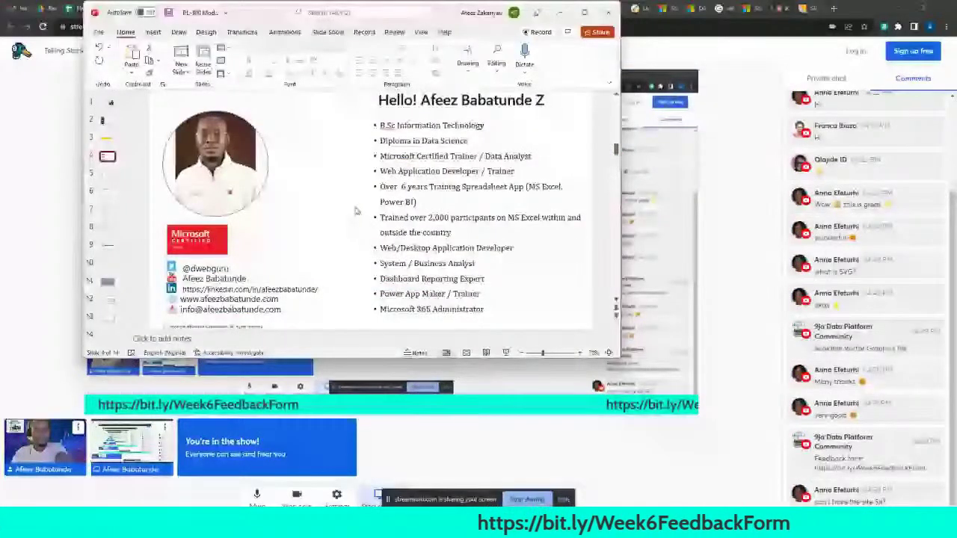
key("super+Up")
scroll(513, 284, "up", 4)
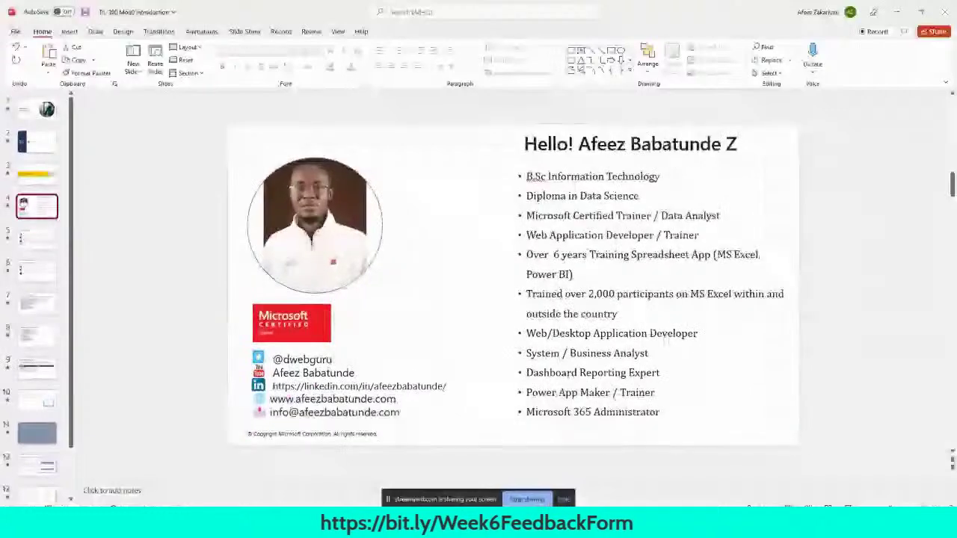